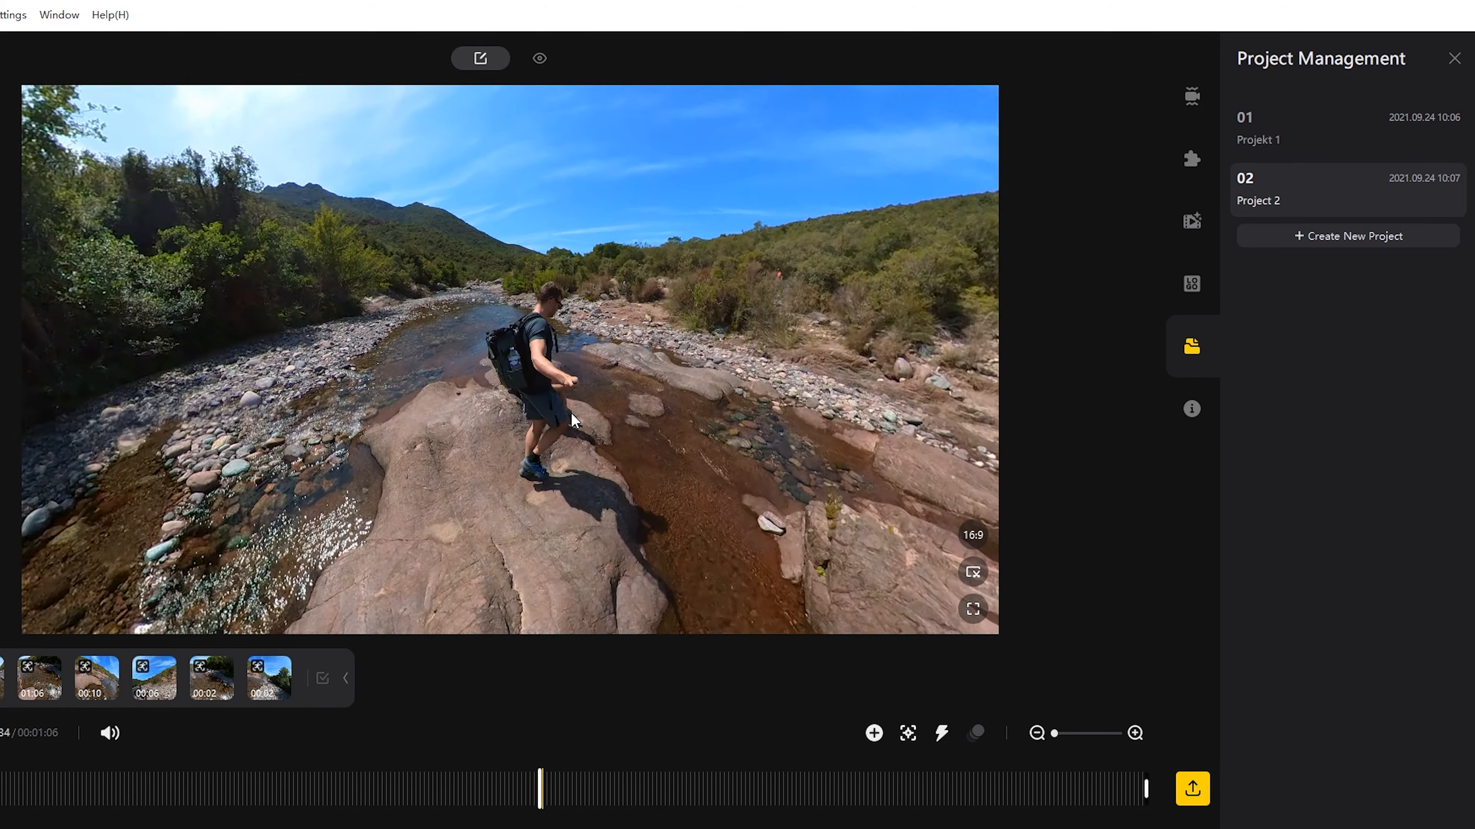
Step: Look around the river clip's 360° view near the hiker and show the clip's file properties
{"action": "left_click_drag", "start_coordinate": [572, 412], "coordinate": [418, 493]}
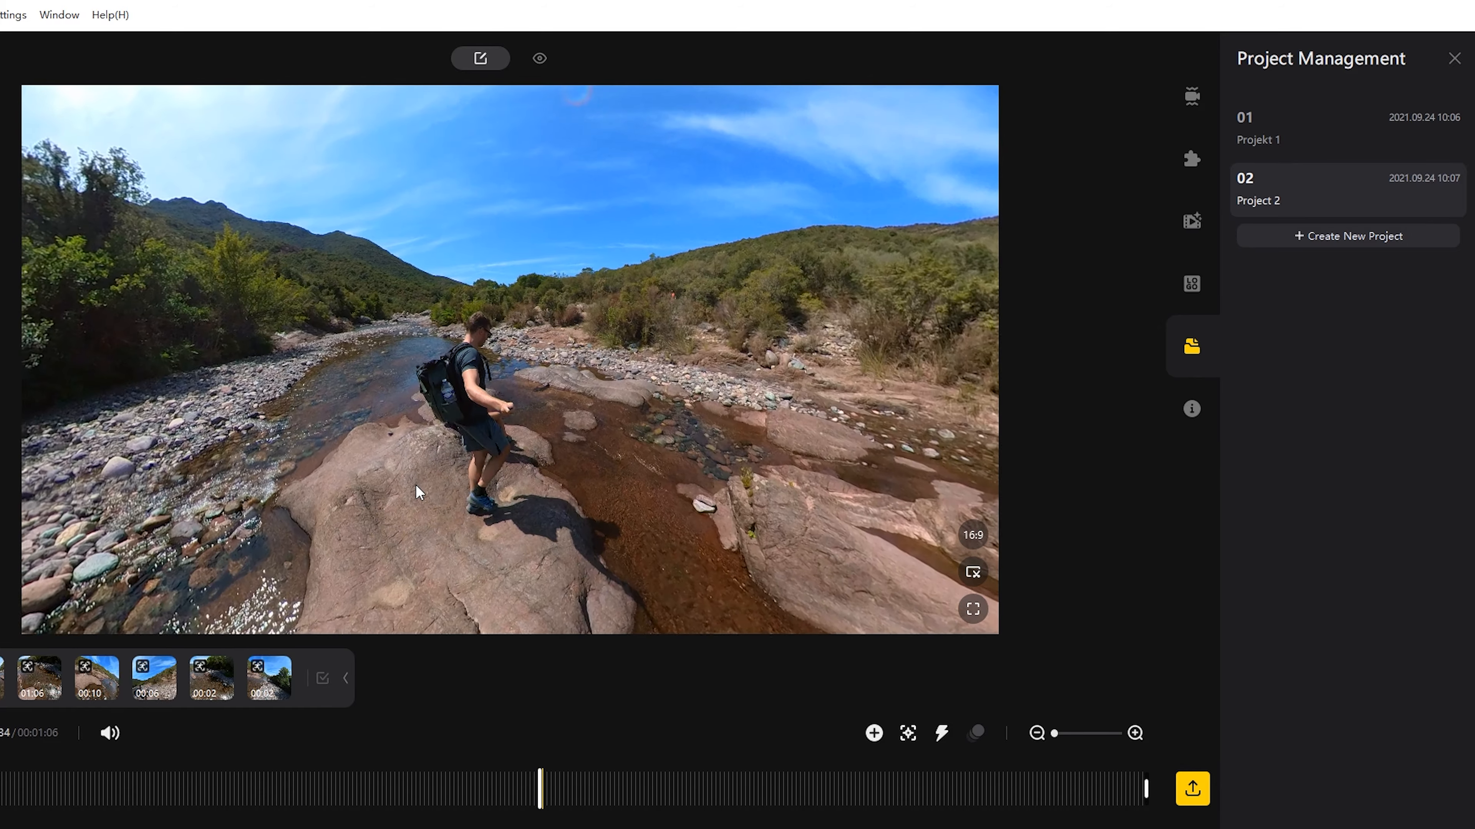
{"action": "left_click_drag", "start_coordinate": [547, 441], "coordinate": [587, 443]}
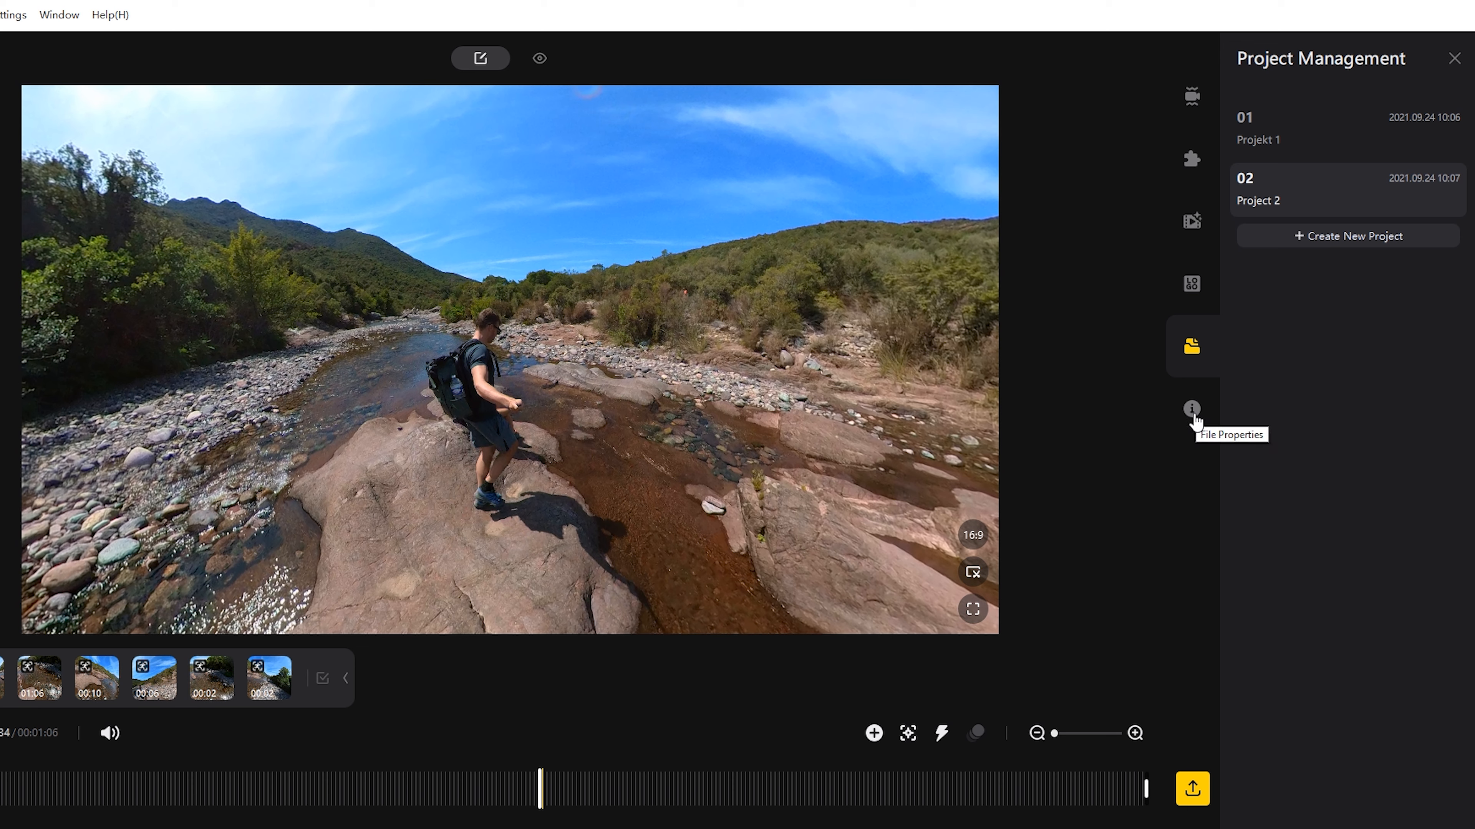
{"action": "left_click", "coordinate": [1192, 410]}
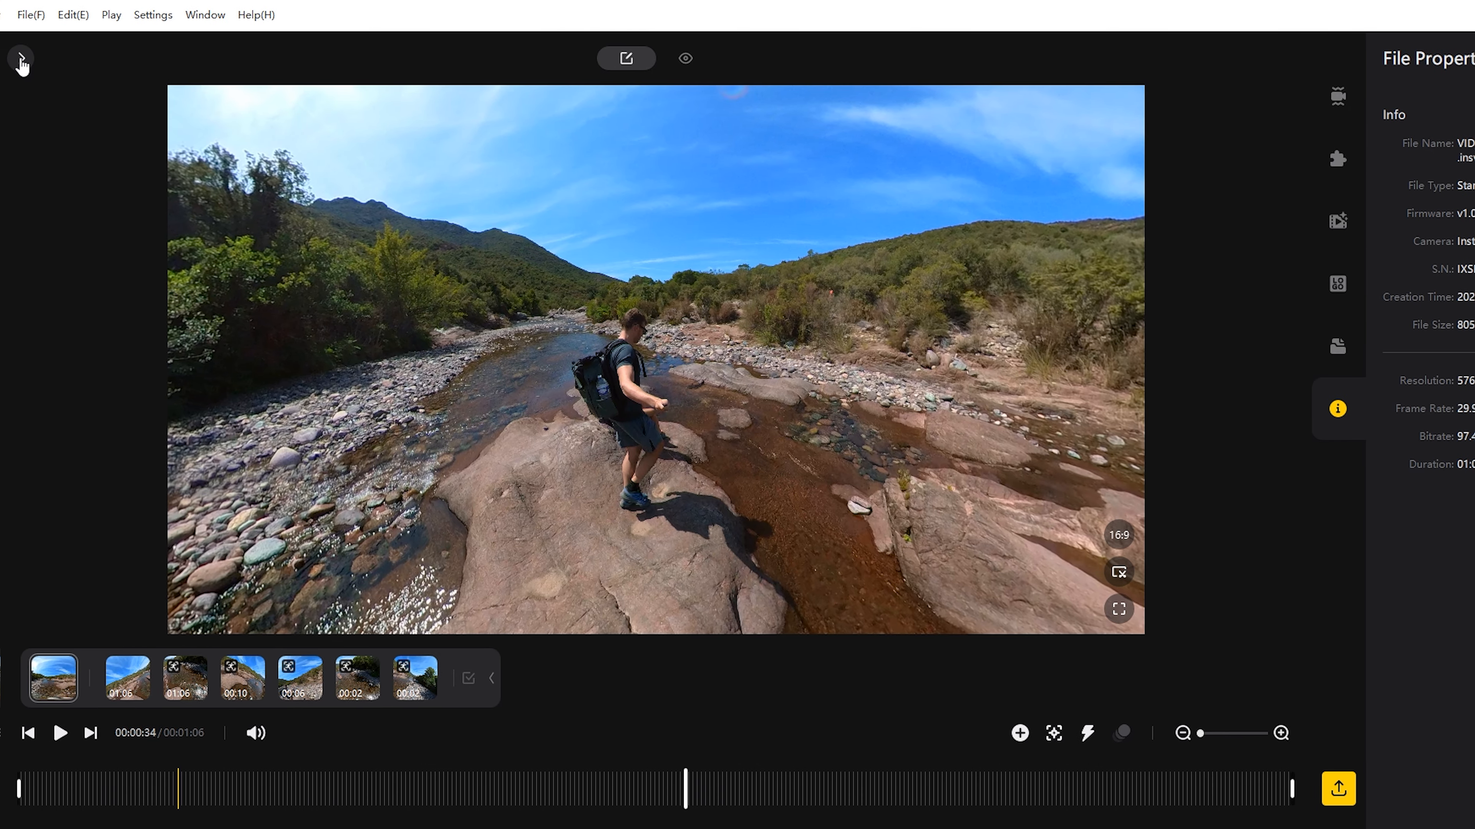
Step: Open the forest walk clip from the media library and play it, pausing at 2 seconds
{"action": "left_click", "coordinate": [21, 59]}
{"action": "left_click", "coordinate": [165, 491]}
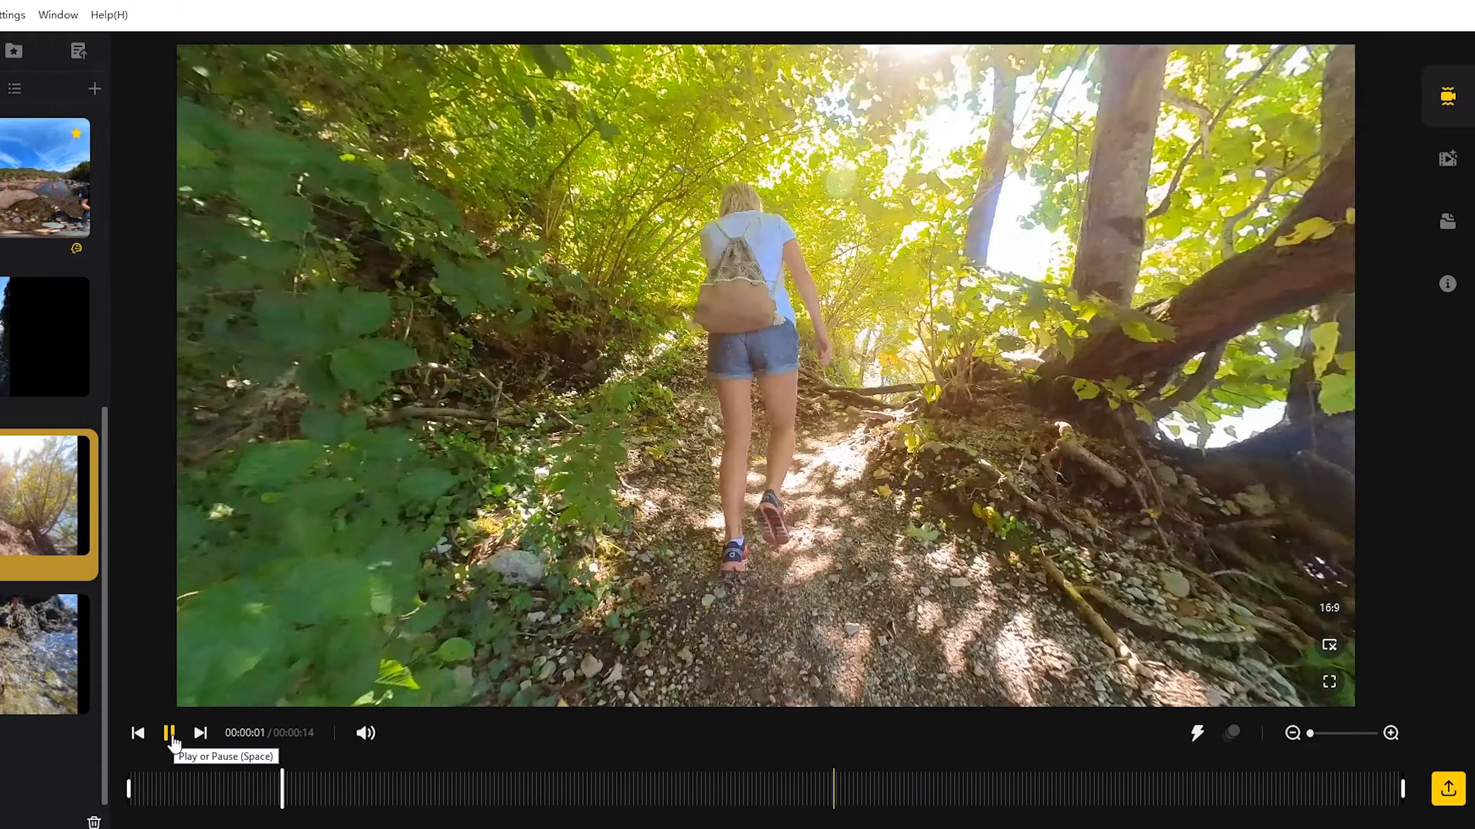
{"action": "left_click", "coordinate": [214, 733]}
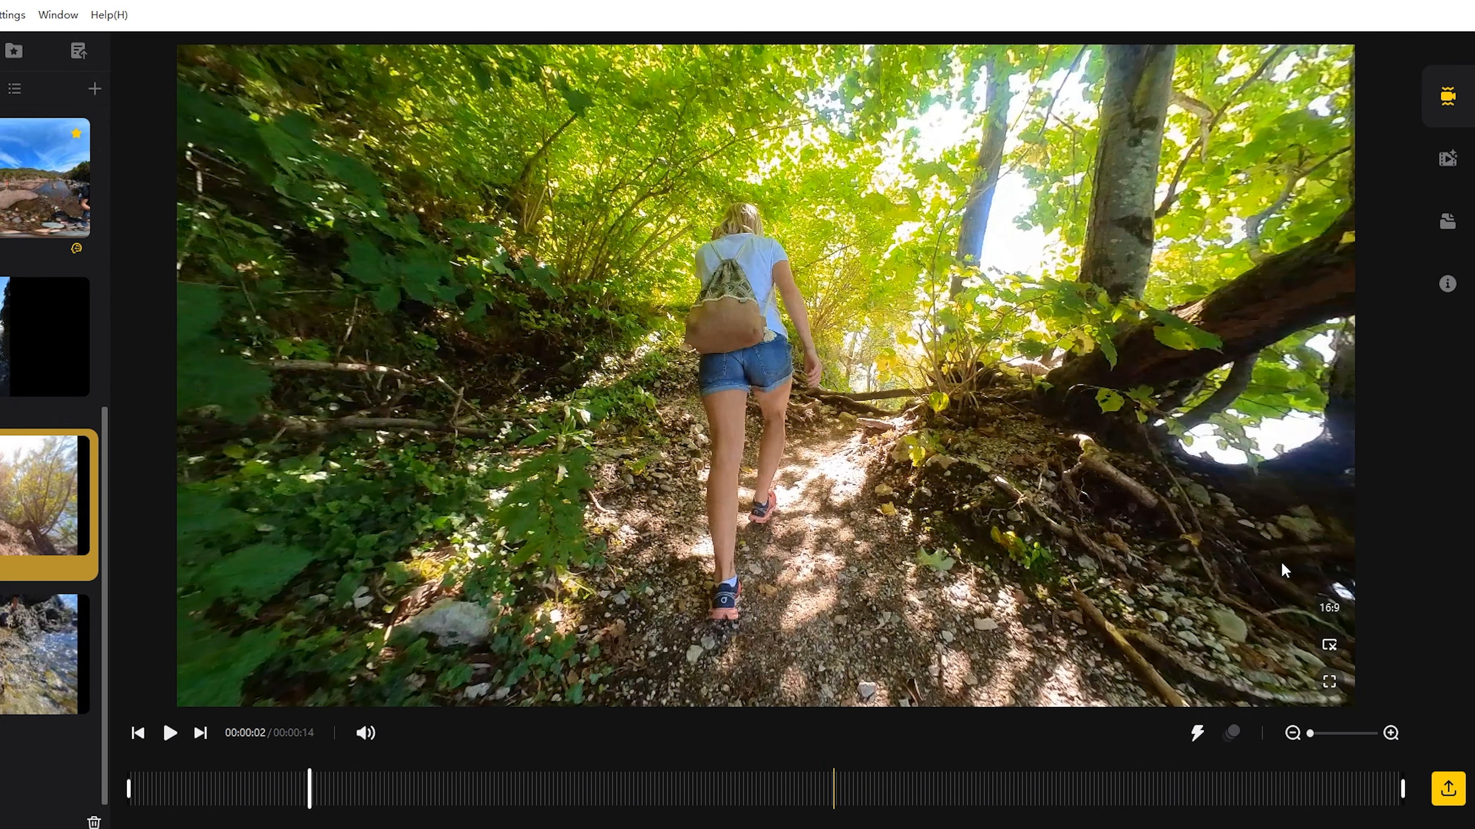
Step: Try the FlowState stabilization type on the forest clip and return it to FPV
{"action": "left_click", "coordinate": [1437, 113]}
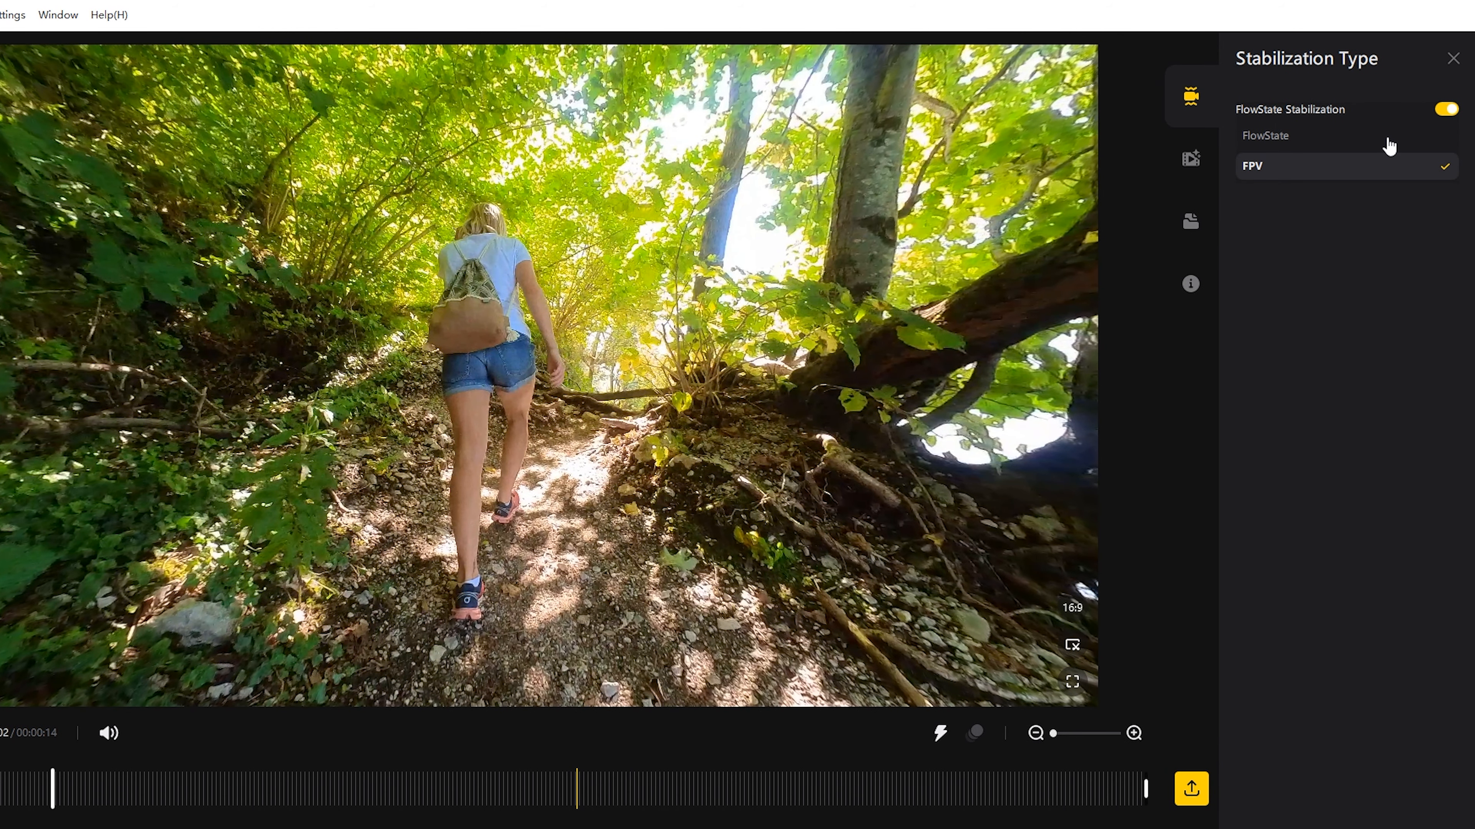
{"action": "left_click", "coordinate": [1389, 140]}
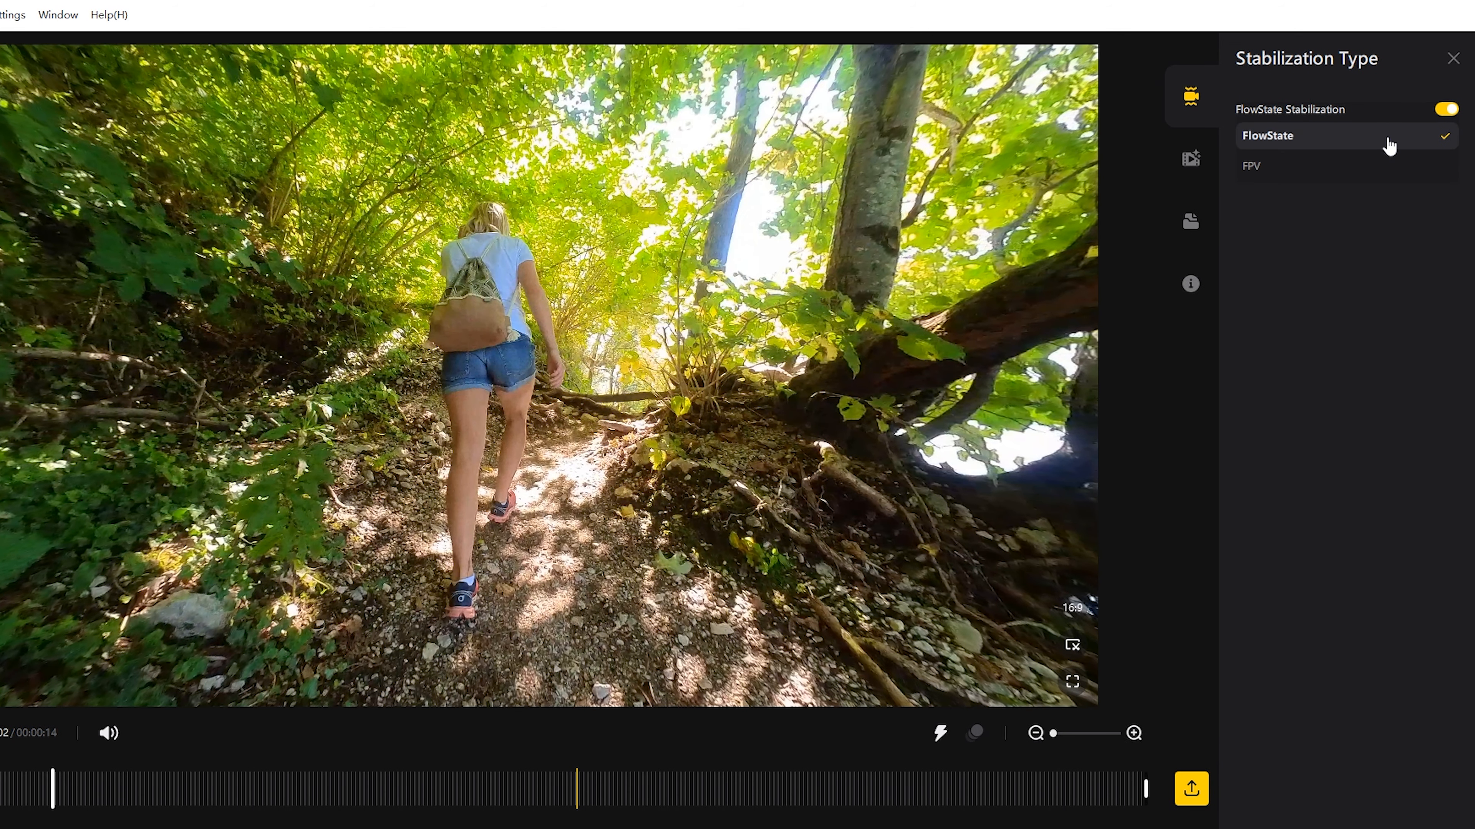
{"action": "left_click", "coordinate": [1388, 170]}
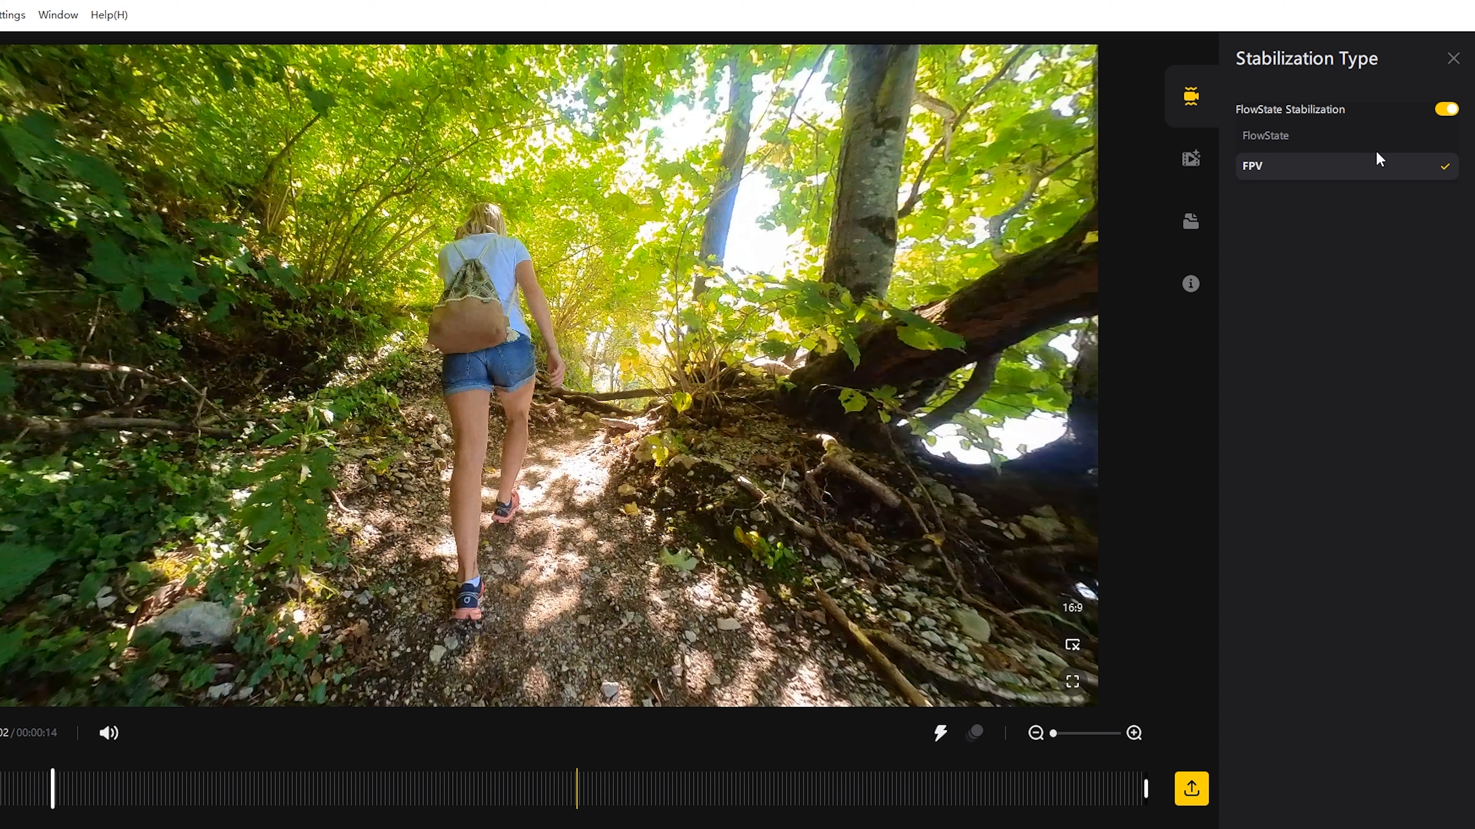
Step: Compare the UltraWide and ActionView FOV options on the forest clip, return to Linear, and play it
{"action": "left_click", "coordinate": [1191, 160]}
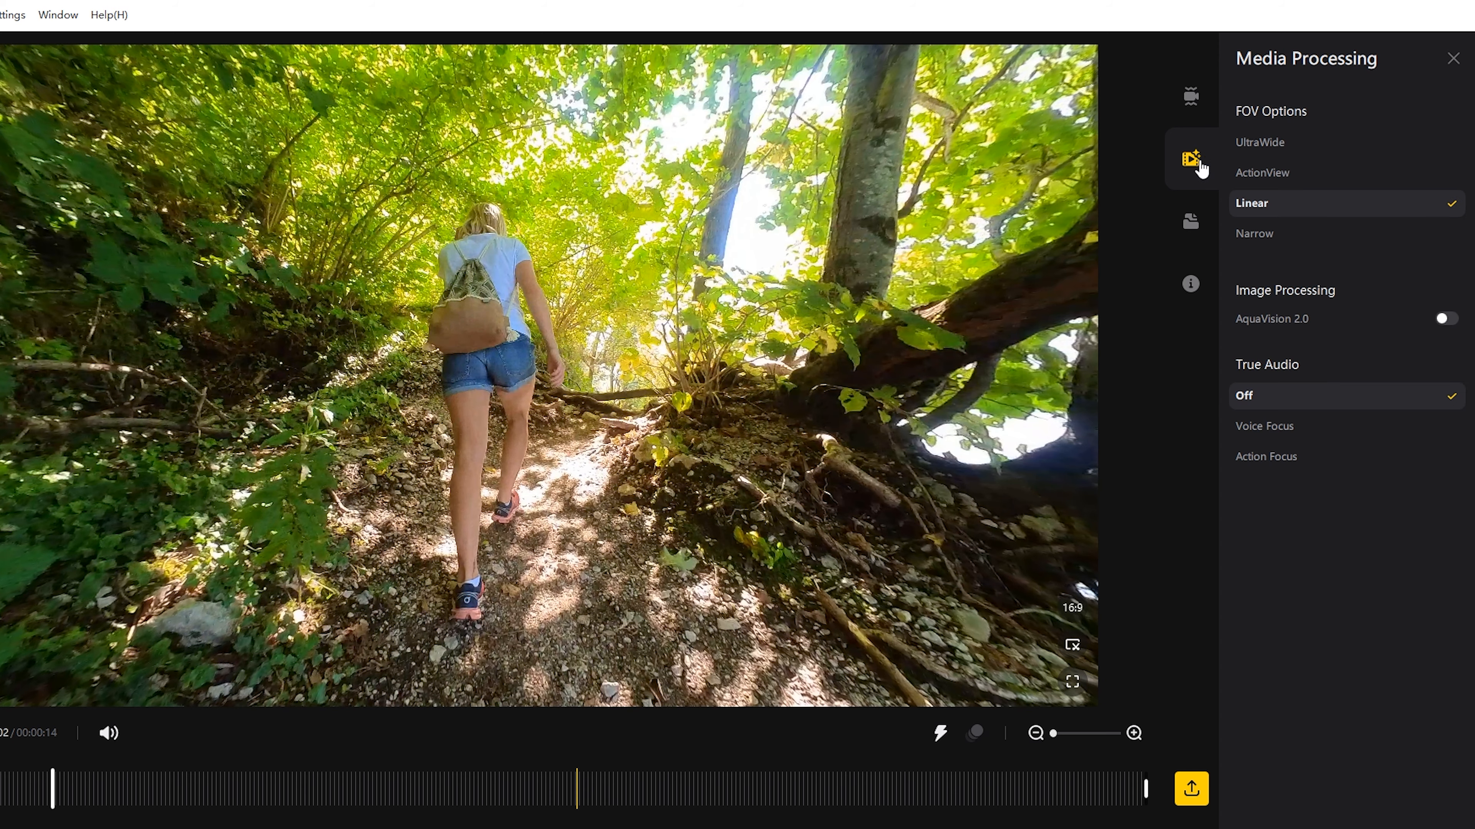
{"action": "left_click", "coordinate": [1329, 149]}
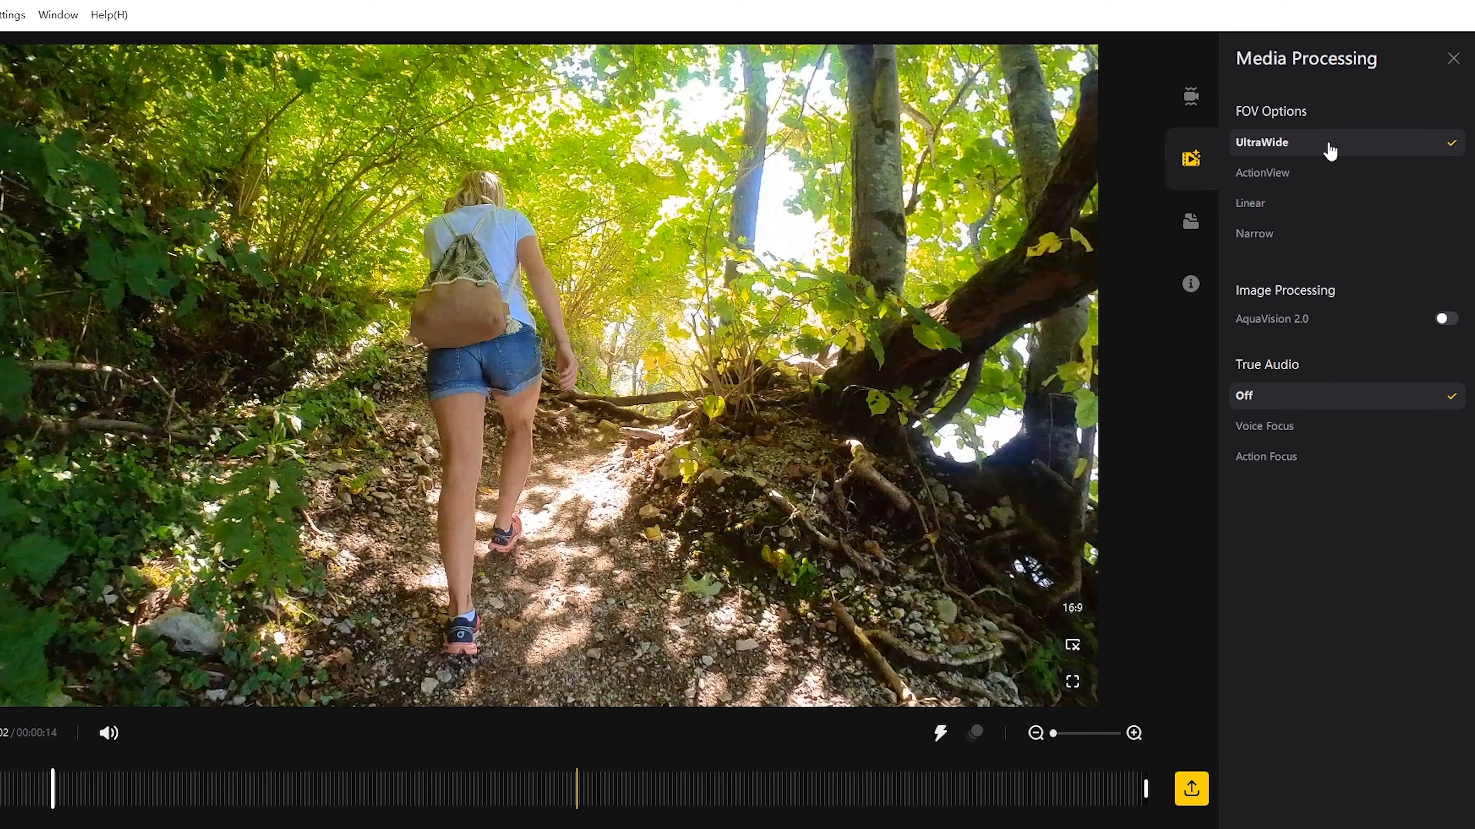
{"action": "left_click", "coordinate": [1330, 177]}
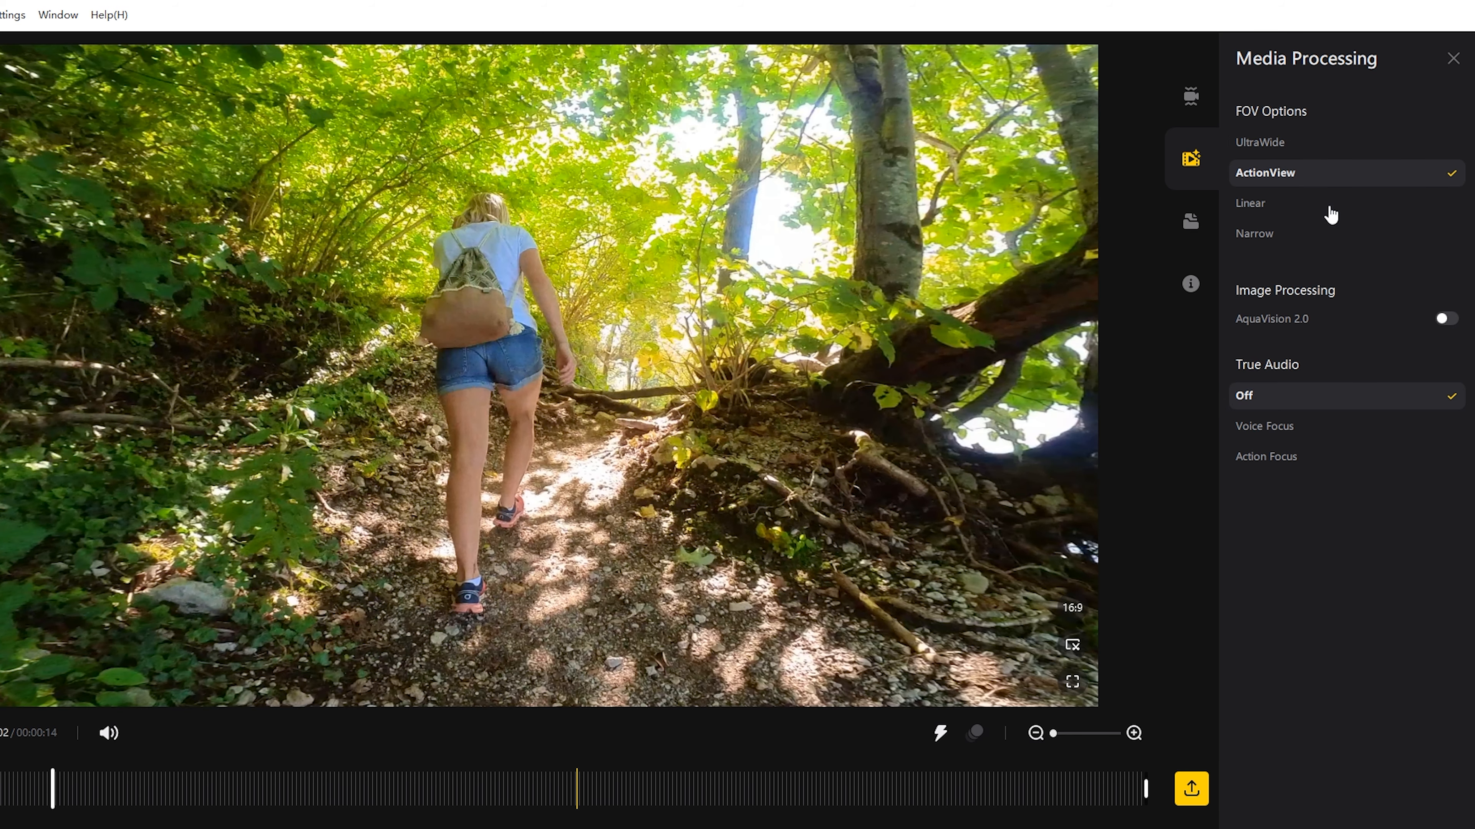
{"action": "left_click", "coordinate": [1330, 210]}
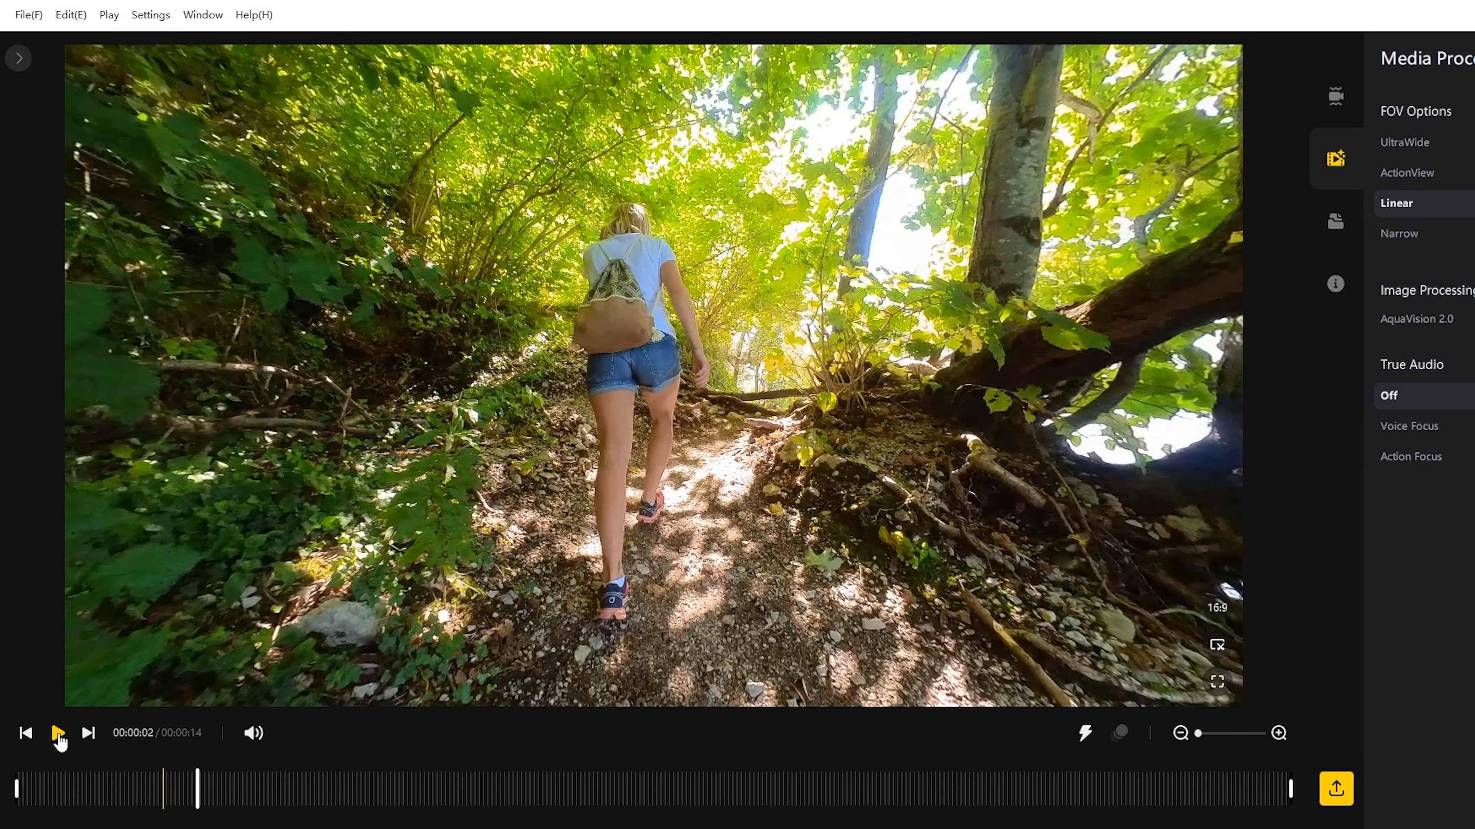
{"action": "left_click", "coordinate": [59, 734]}
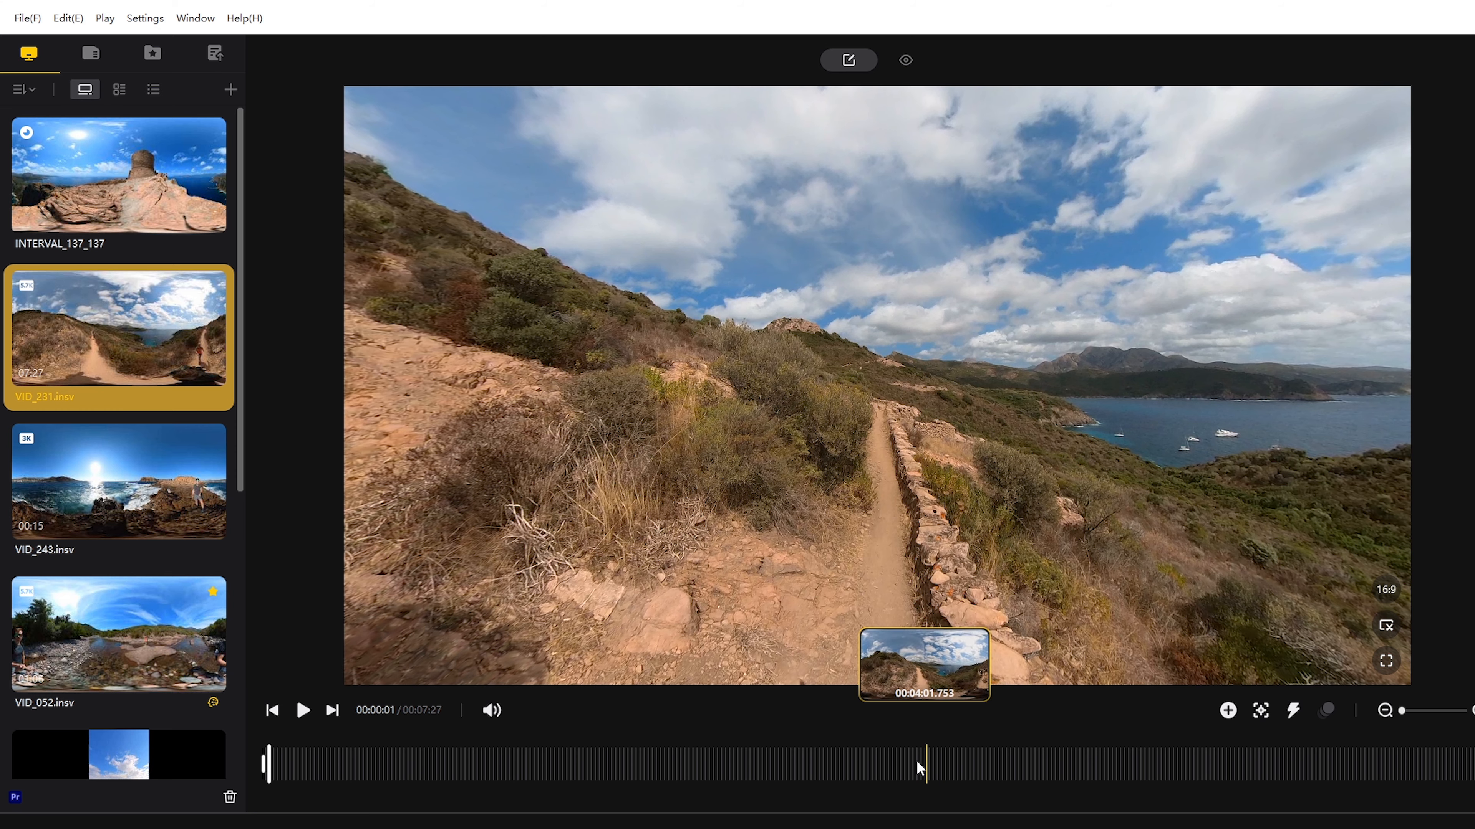
Step: Scrub through the VID_231.insv timeline to preview different parts of the coastal trail
{"action": "left_click", "coordinate": [525, 763]}
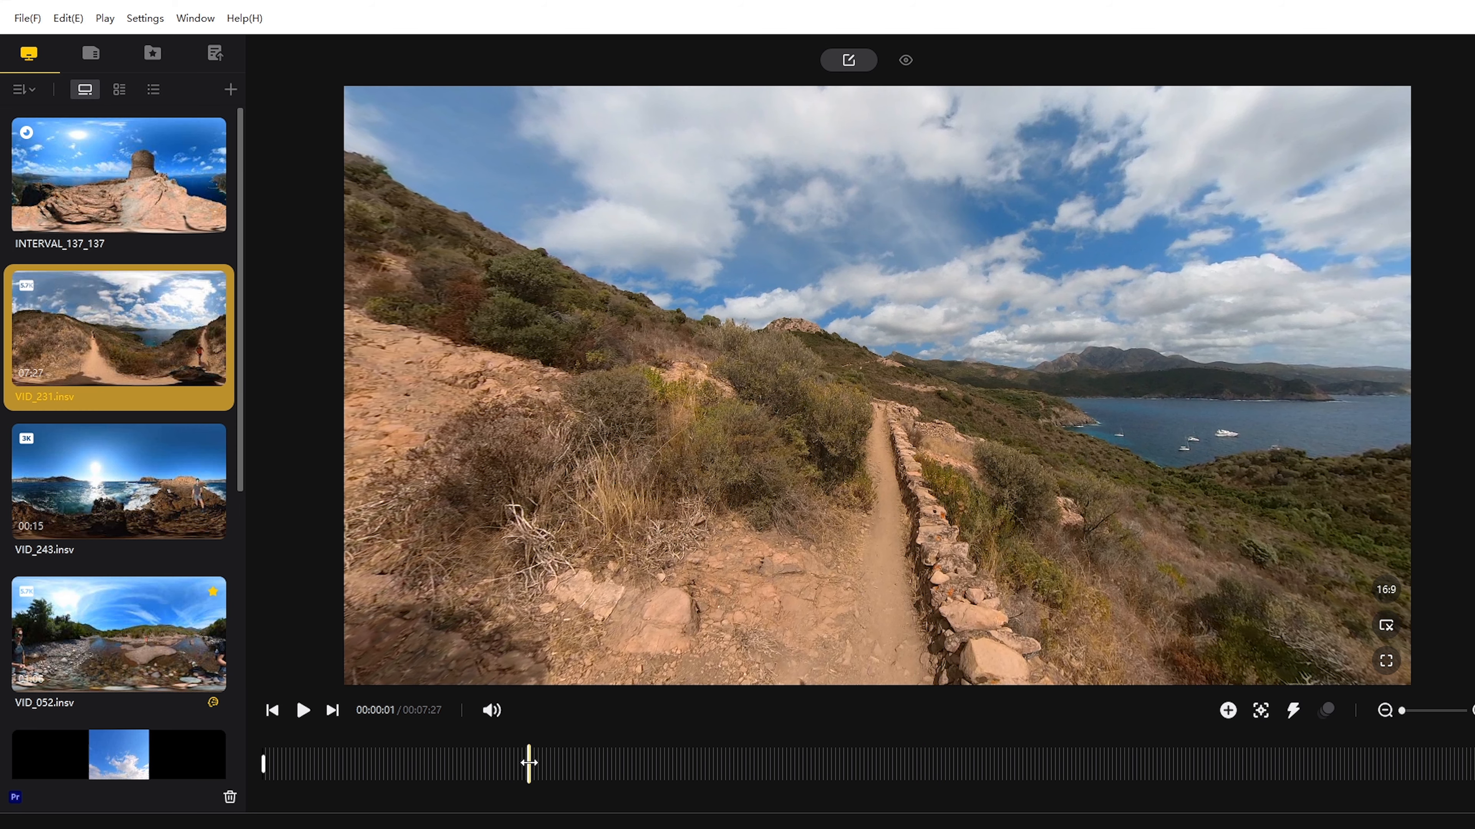
{"action": "left_click_drag", "start_coordinate": [527, 765], "coordinate": [754, 750]}
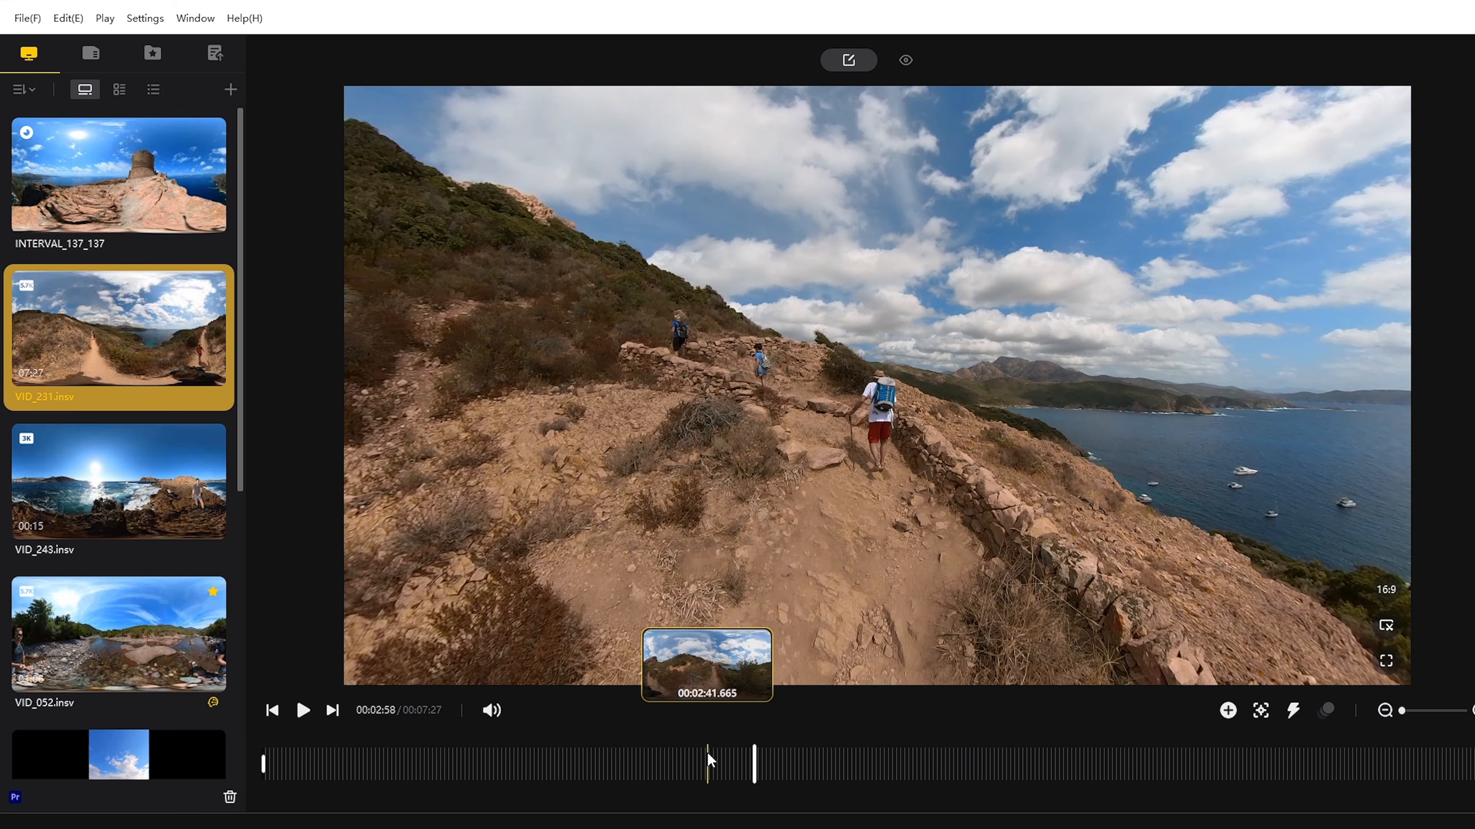
{"action": "left_click", "coordinate": [620, 759]}
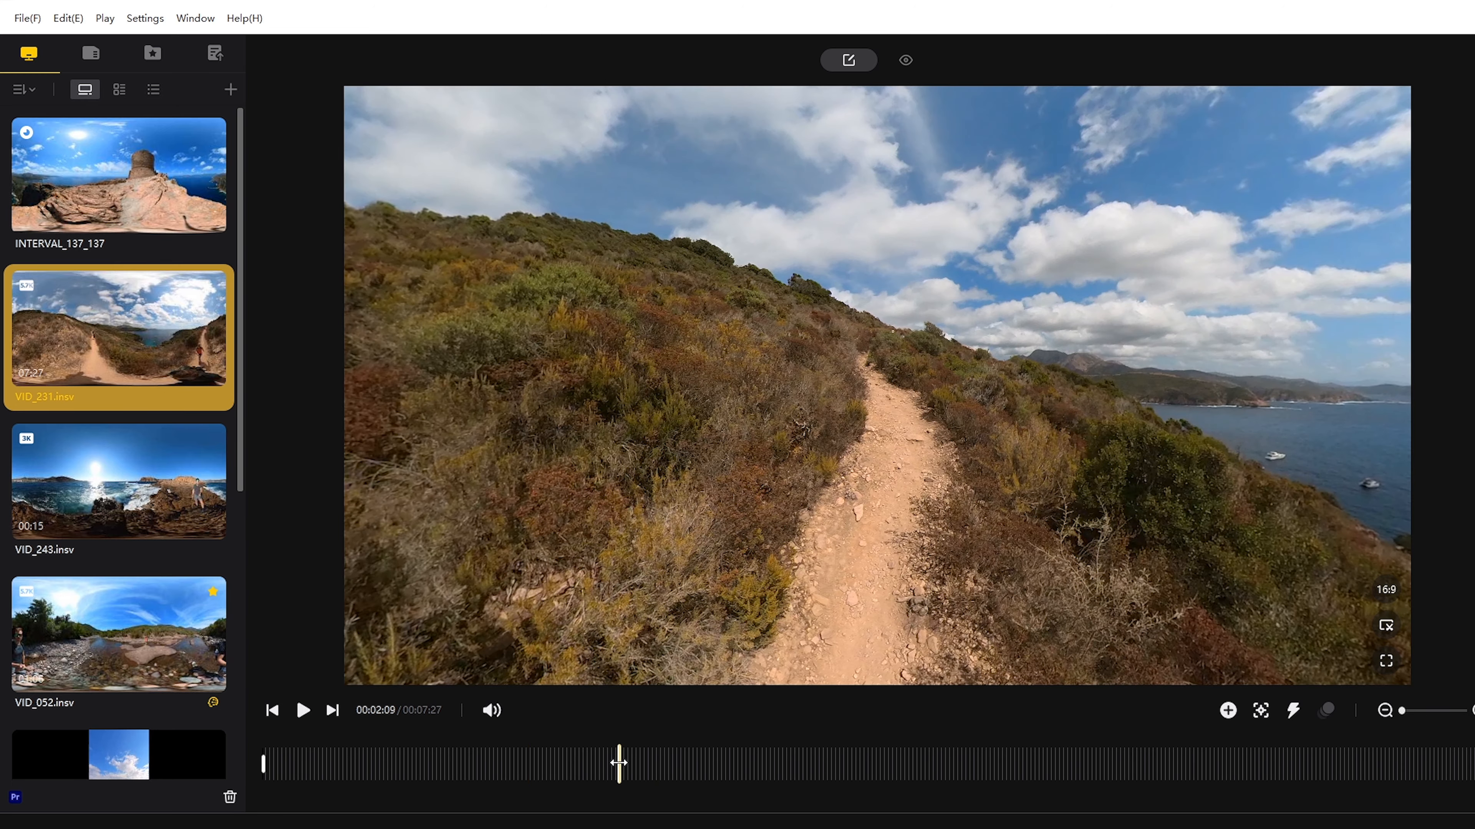
{"action": "left_click_drag", "start_coordinate": [619, 765], "coordinate": [697, 764]}
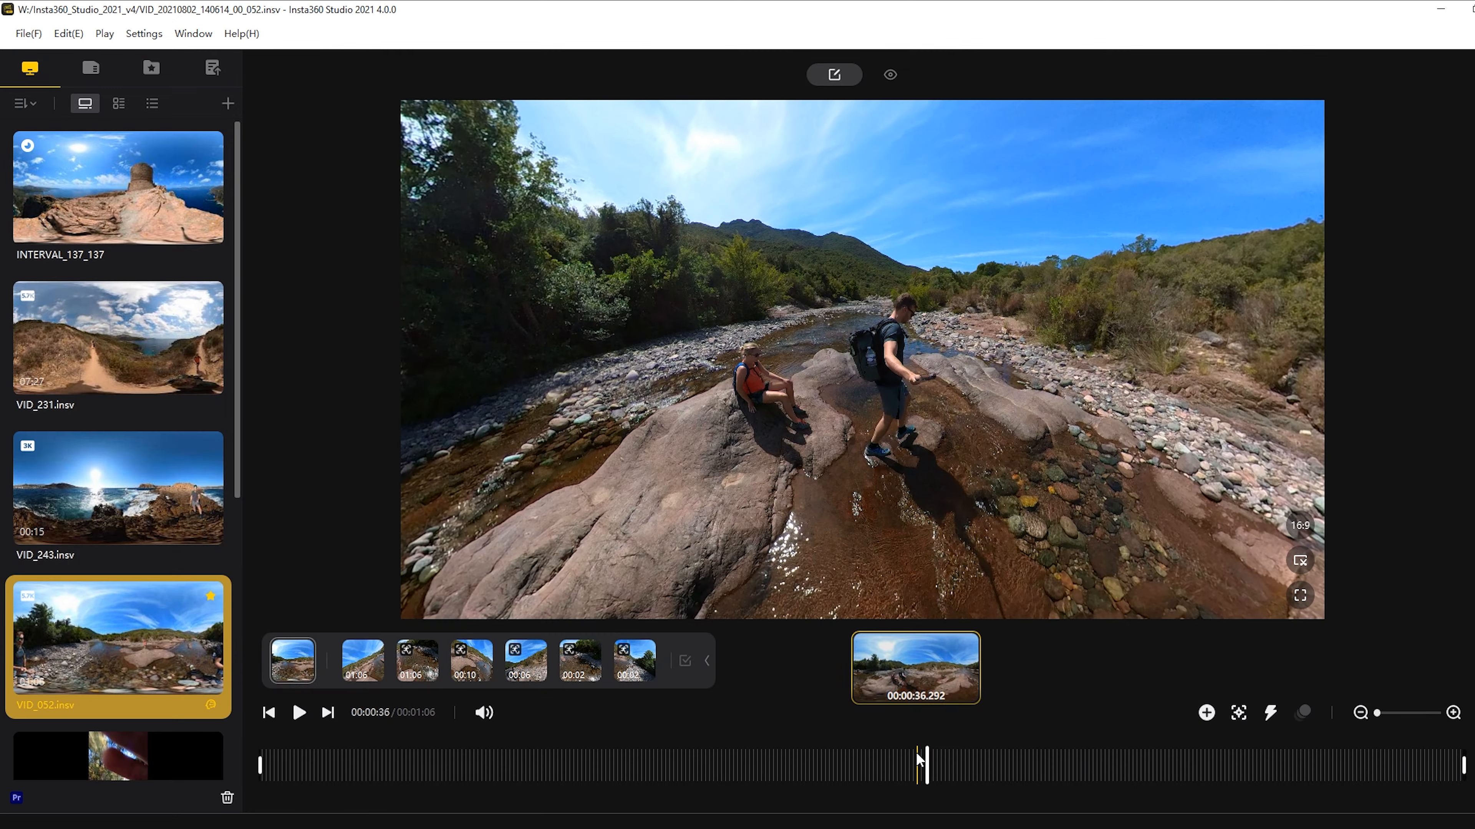
Step: Play VID_052.insv from 36 seconds with the hiker in view and trim its start, shortening the clip to 28 seconds
{"action": "left_click_drag", "start_coordinate": [976, 436], "coordinate": [841, 452]}
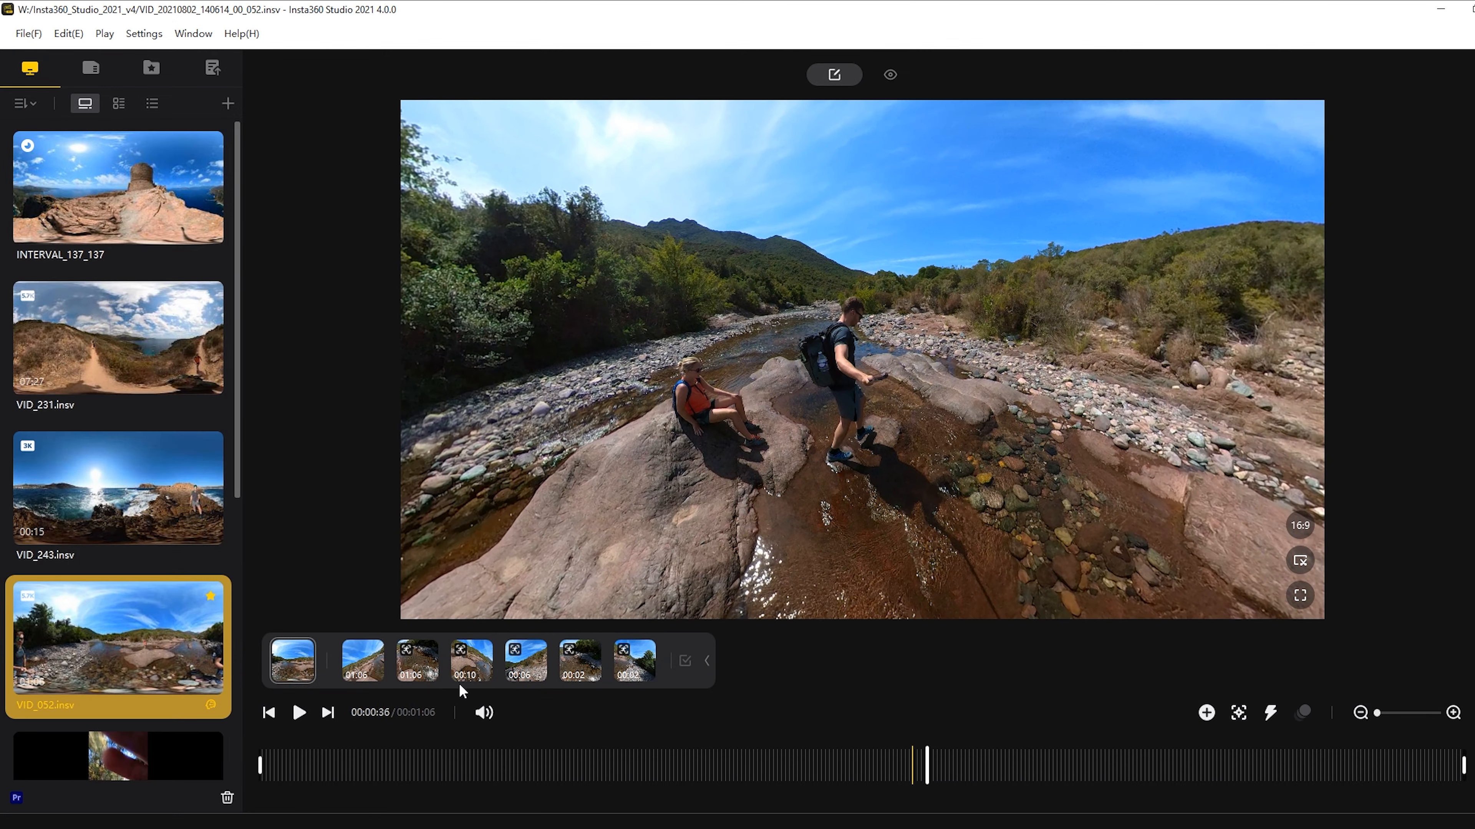
{"action": "left_click", "coordinate": [299, 713]}
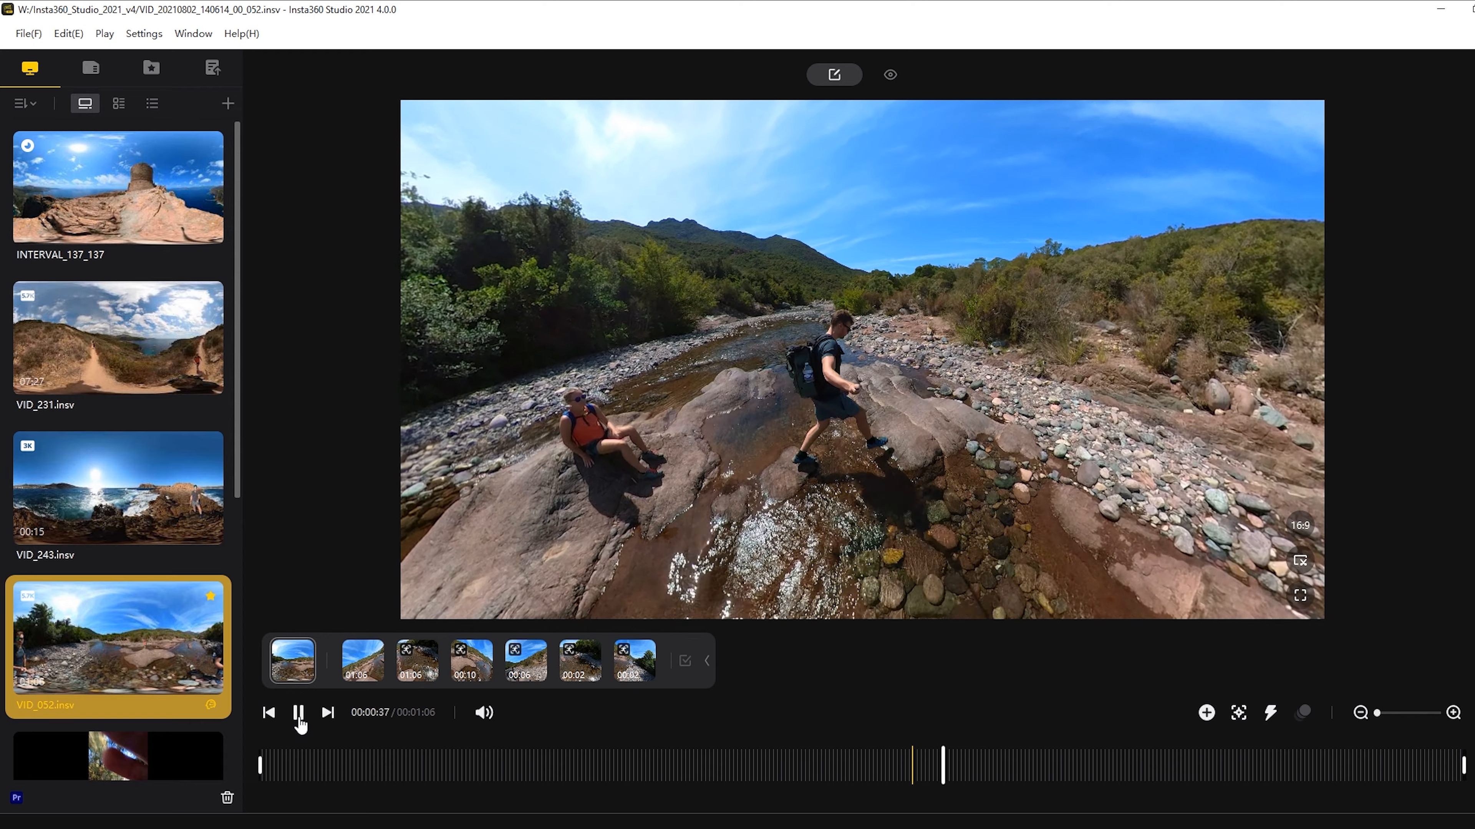
{"action": "left_click", "coordinate": [300, 713]}
{"action": "left_click_drag", "start_coordinate": [259, 766], "coordinate": [950, 761]}
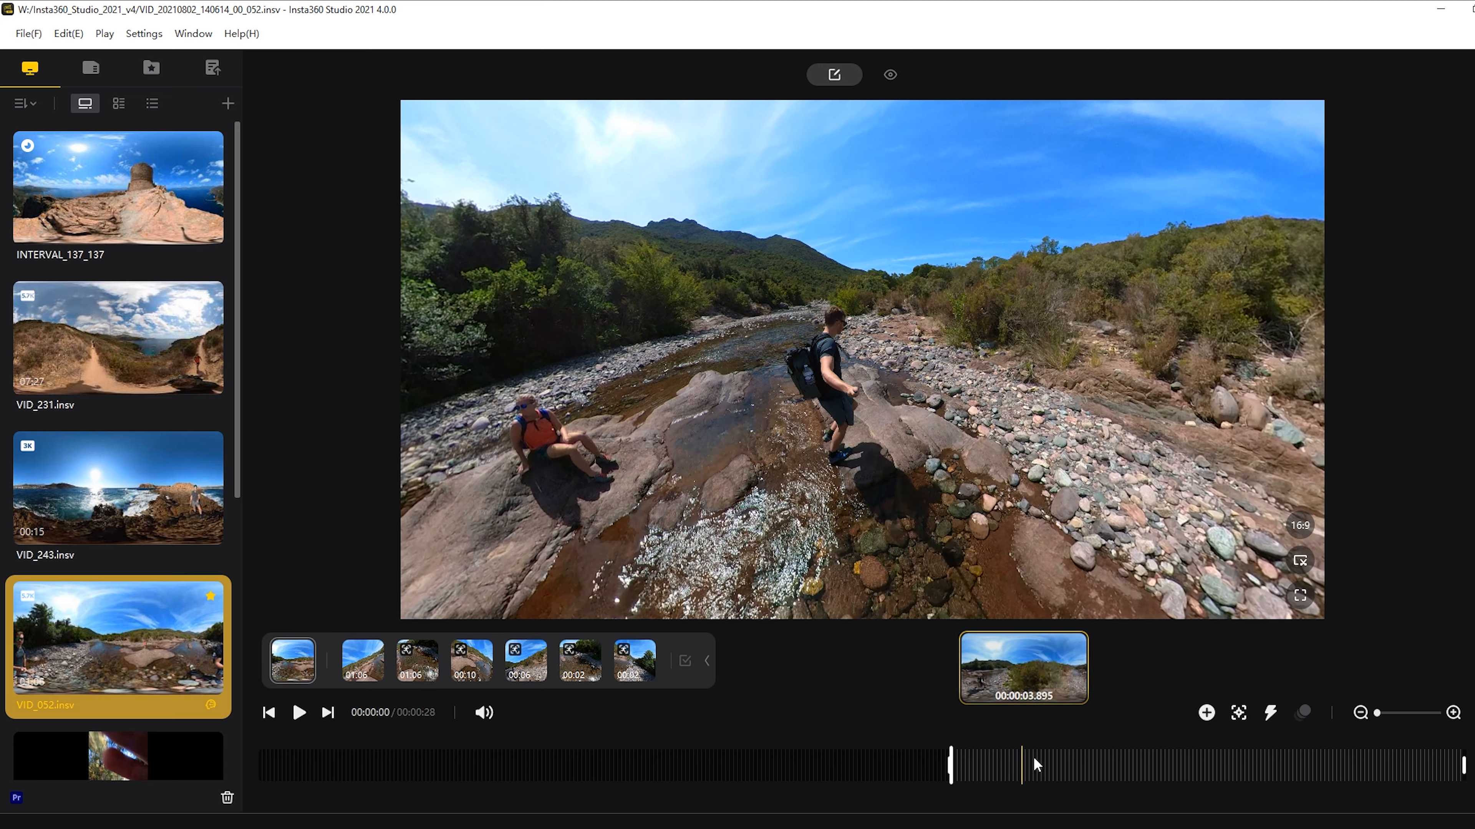
Step: Preview the following section facing the hiker and trim the clip's end, shortening it to 10 seconds
{"action": "left_click", "coordinate": [1112, 762]}
{"action": "left_click_drag", "start_coordinate": [592, 480], "coordinate": [987, 481]}
{"action": "left_click", "coordinate": [298, 717]}
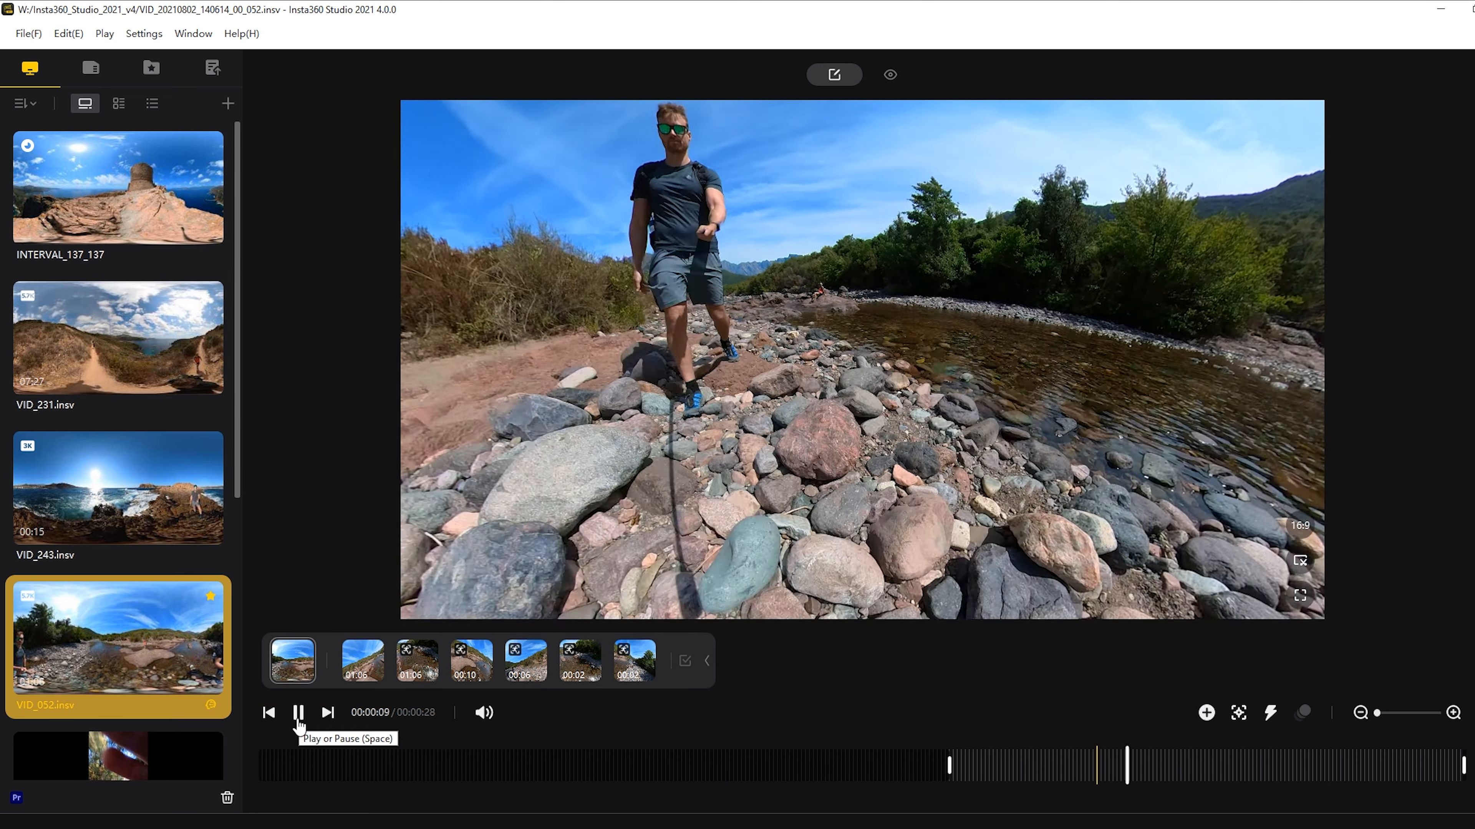
{"action": "key", "text": "space"}
{"action": "left_click_drag", "start_coordinate": [1463, 775], "coordinate": [1136, 781]}
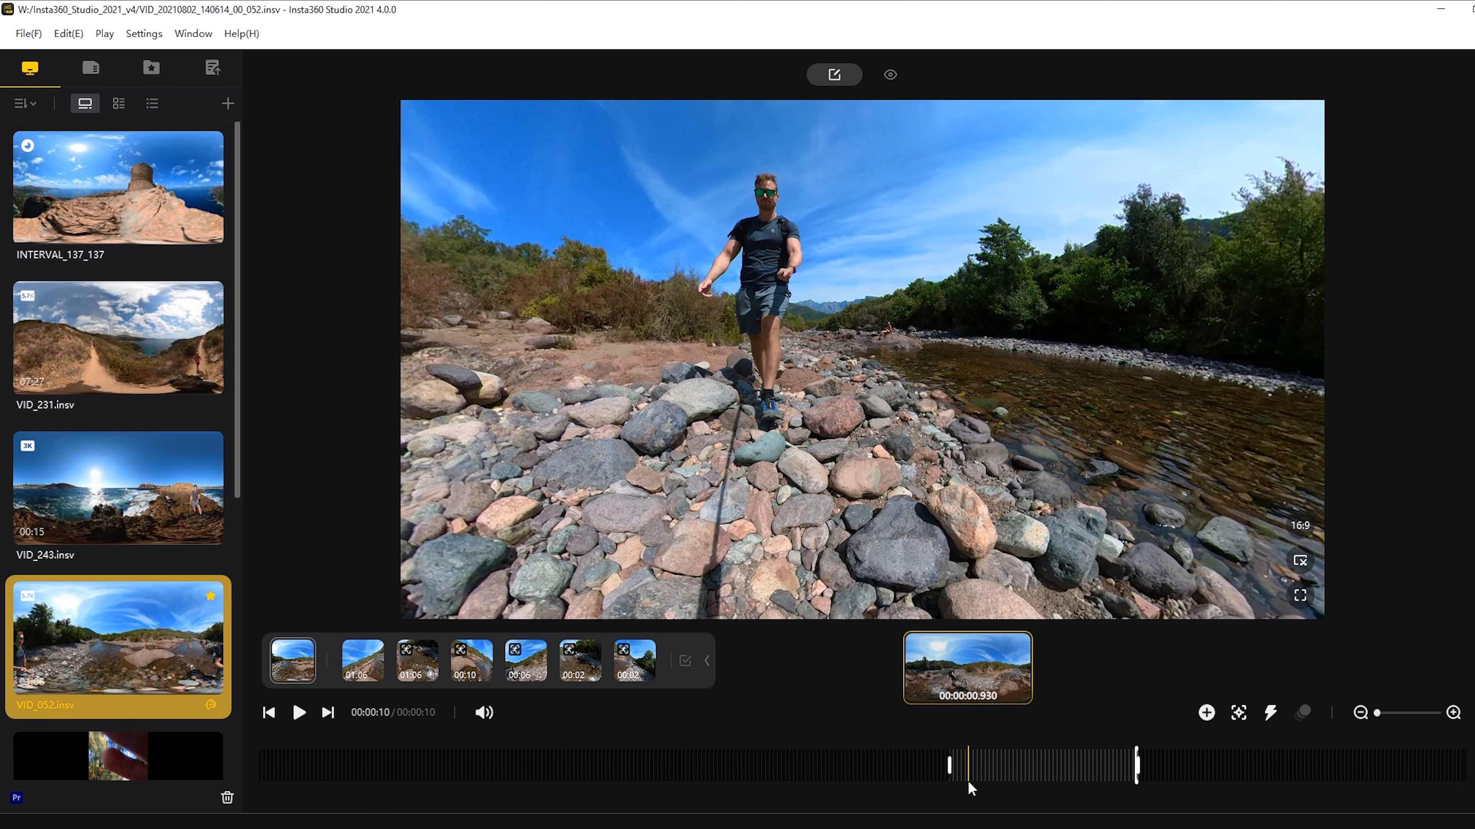
Step: Restore the trim points to the beginning and end of the full river clip
{"action": "left_click_drag", "start_coordinate": [950, 767], "coordinate": [258, 764]}
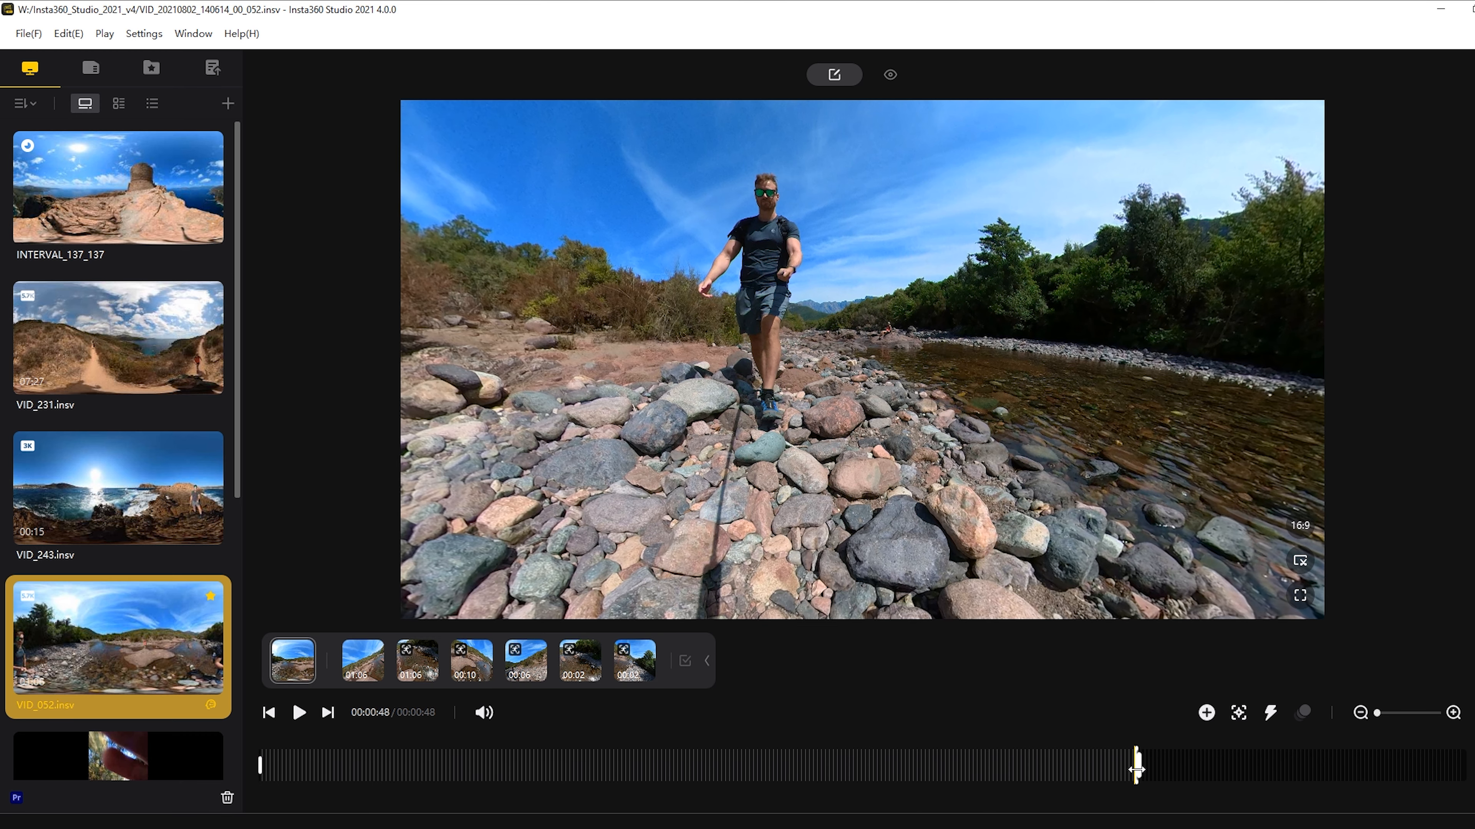
{"action": "left_click", "coordinate": [982, 767]}
Step: Place the playhead at 36 seconds in the river clip and mark it as the trim start point
{"action": "left_click", "coordinate": [928, 765]}
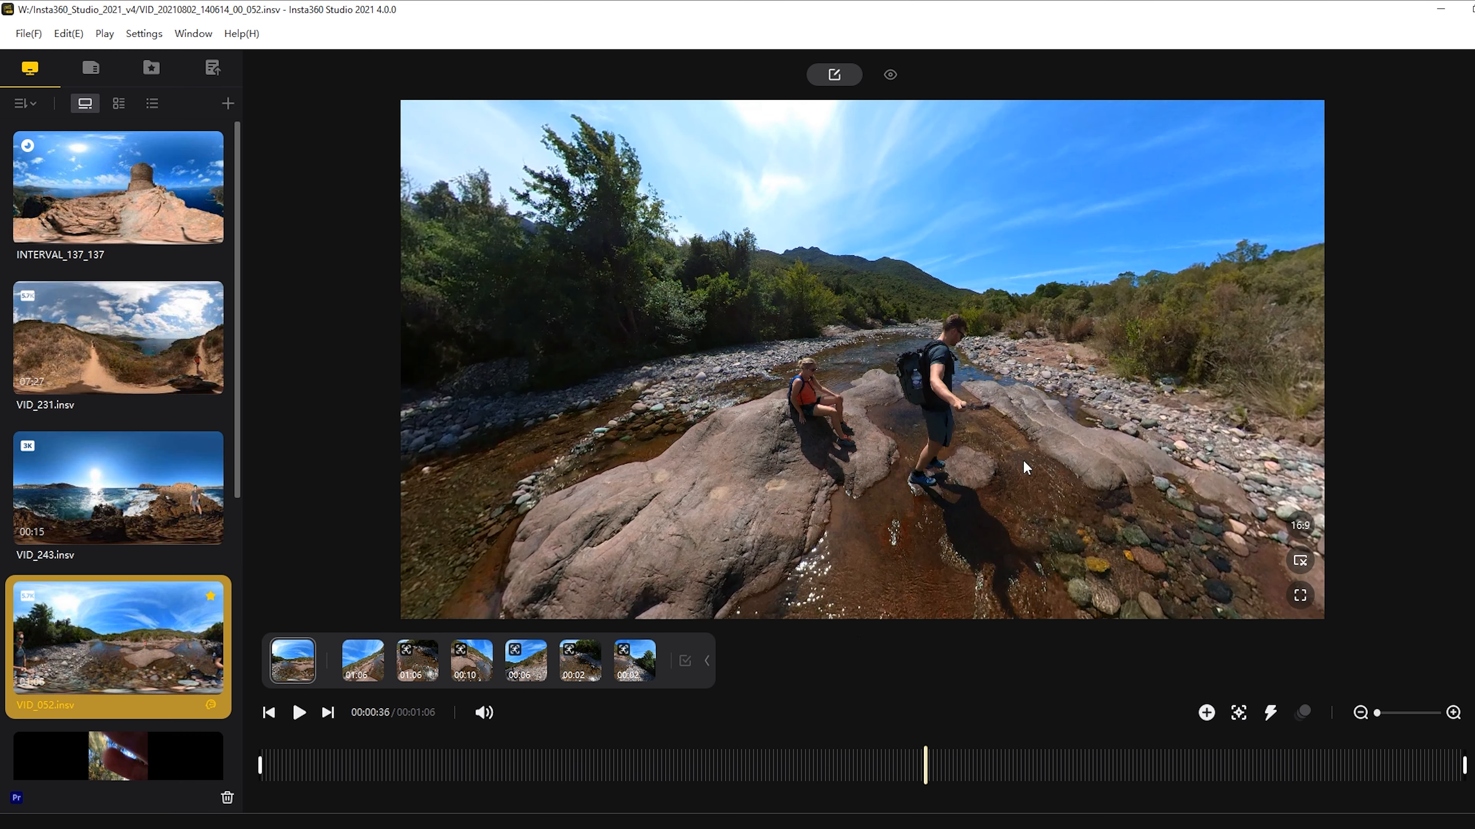
{"action": "left_click", "coordinate": [69, 35]}
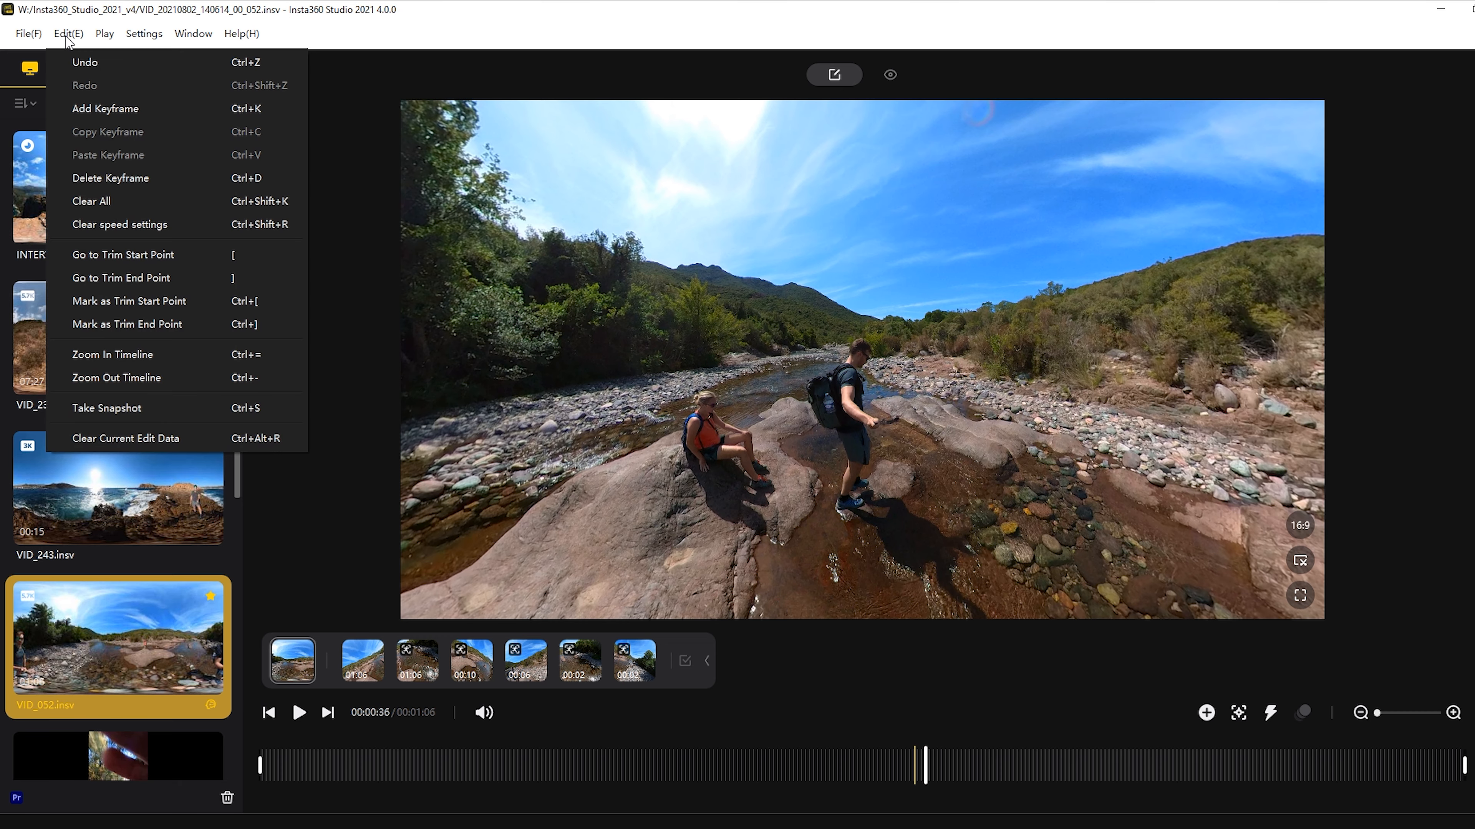
{"action": "left_click", "coordinate": [193, 301]}
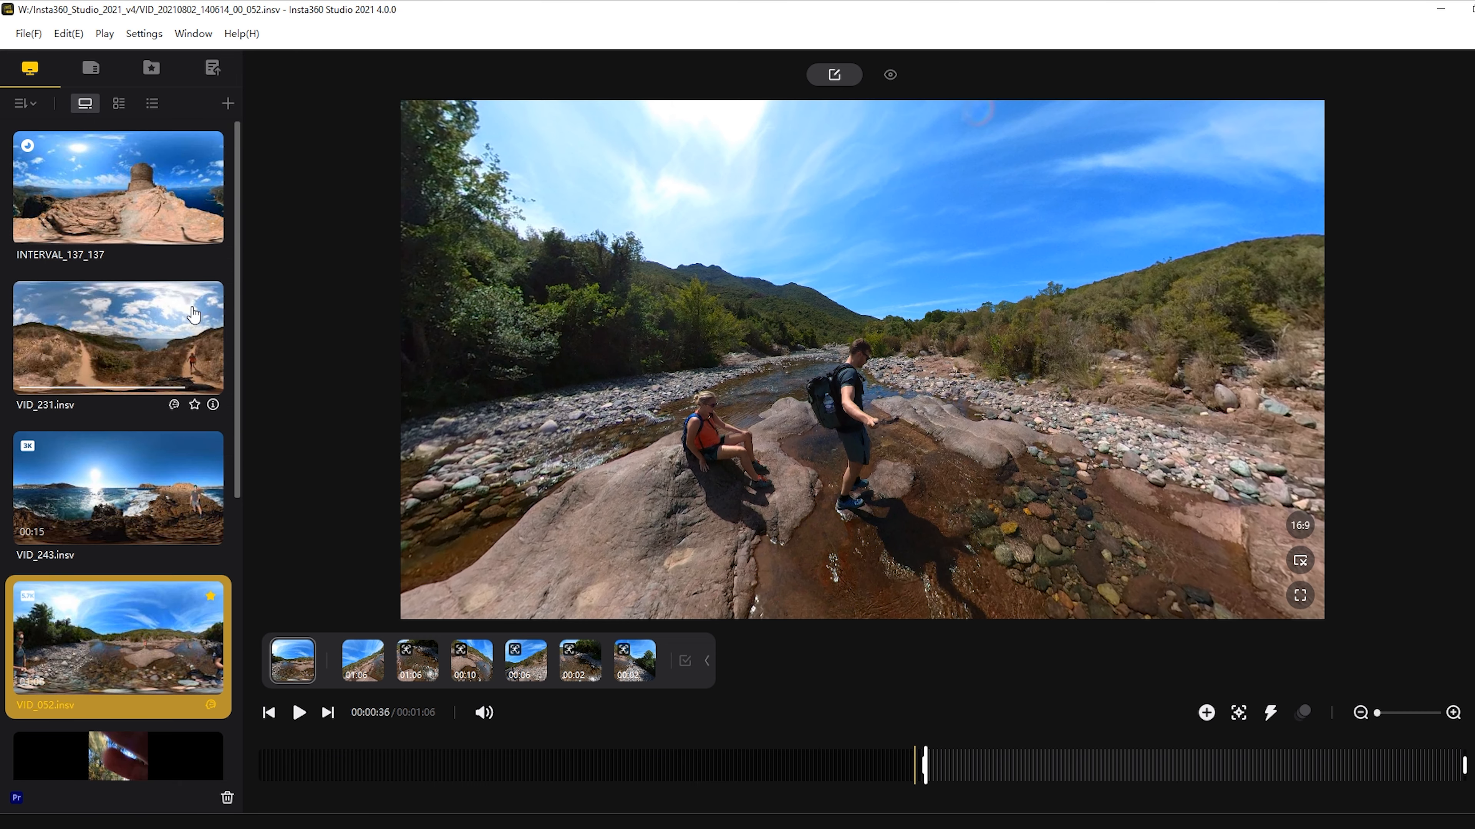
Step: Place the playhead 16 seconds into the trimmed clip and mark it as the trim end point
{"action": "left_click", "coordinate": [1215, 771]}
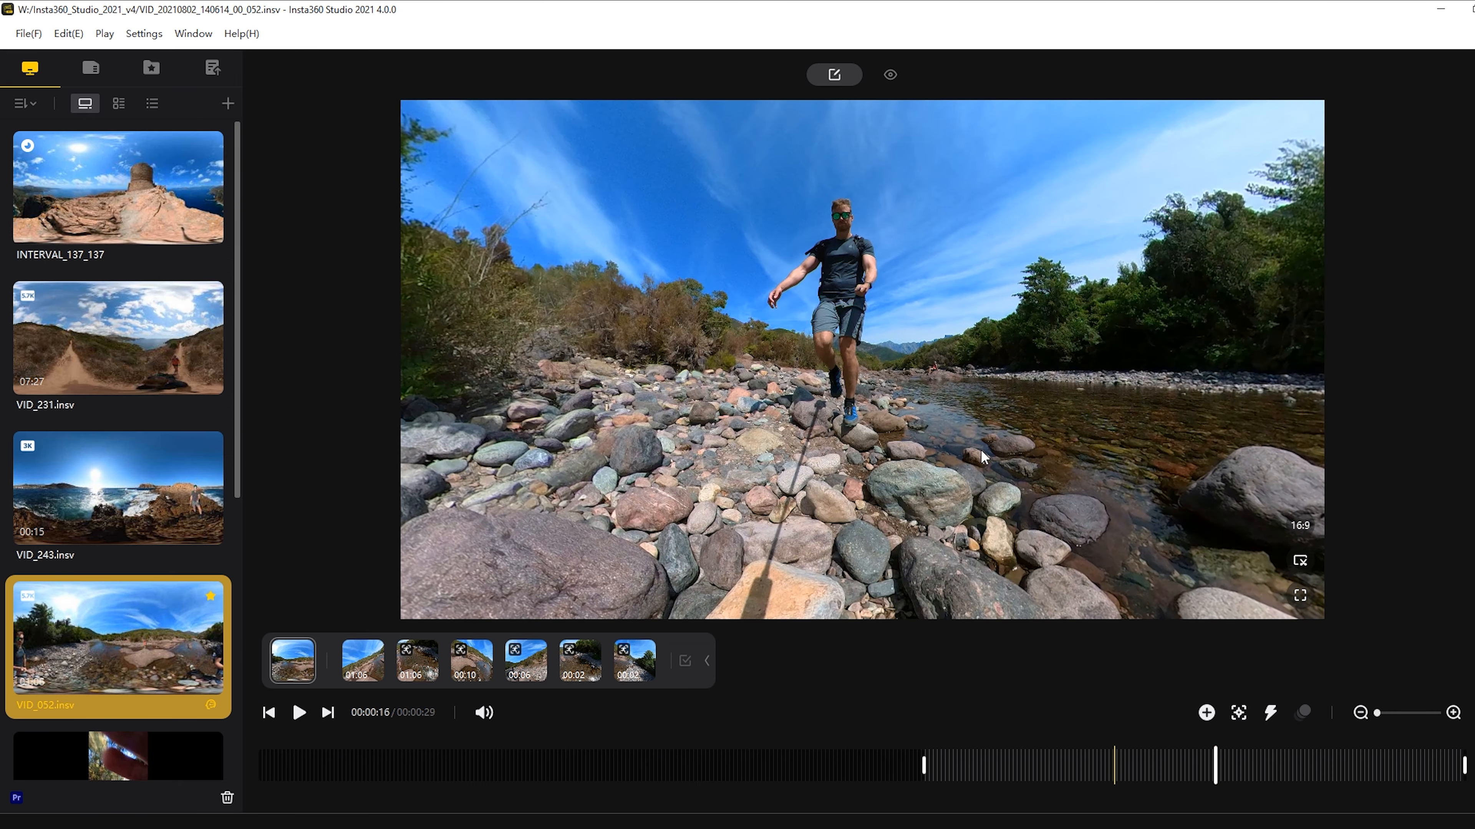
{"action": "left_click", "coordinate": [69, 33]}
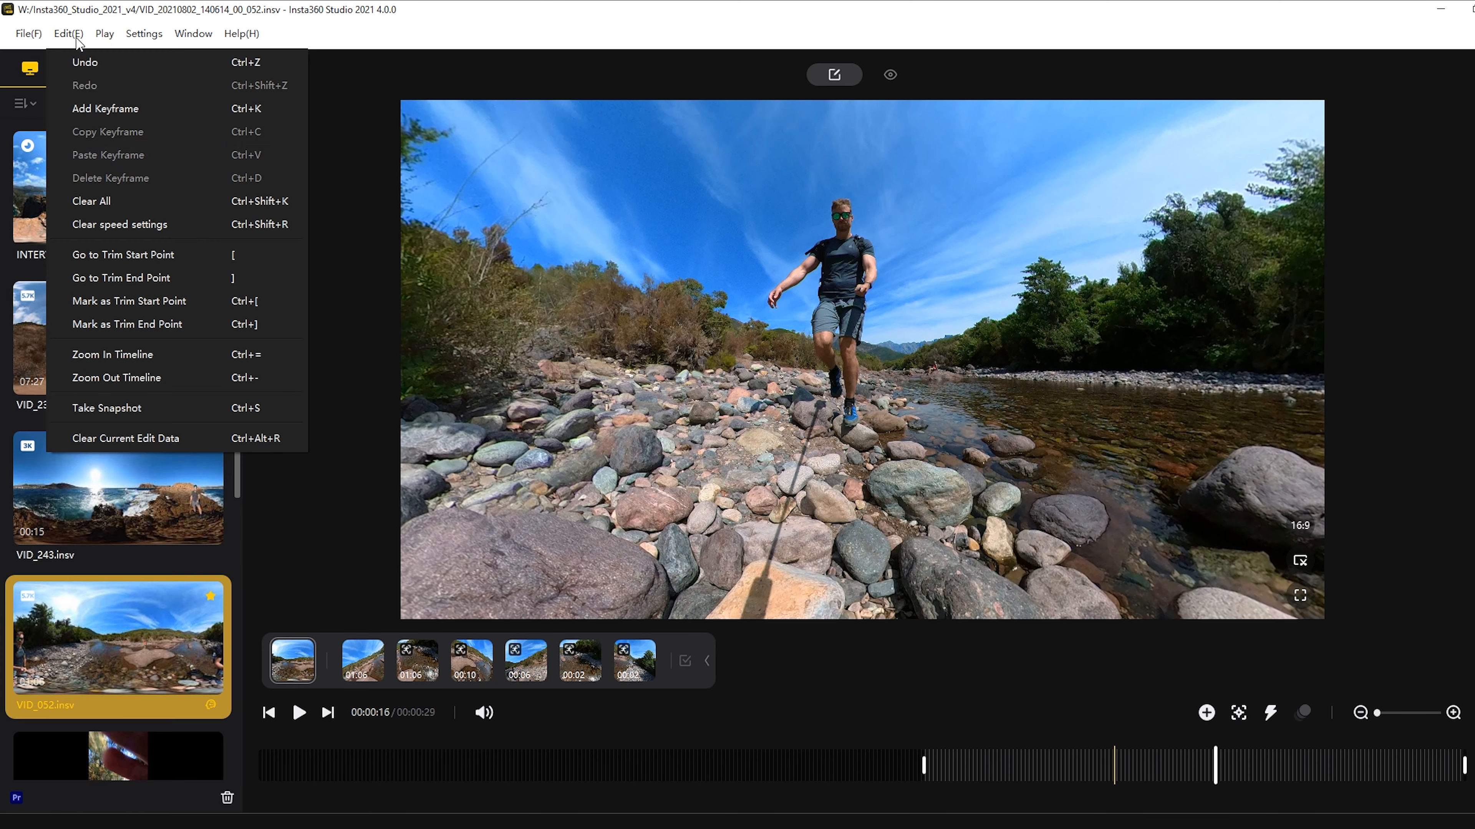
{"action": "left_click", "coordinate": [204, 324]}
Step: Move the playhead near the trimmed clip's start, then zoom the timeline in and back out
{"action": "left_click_drag", "start_coordinate": [1206, 771], "coordinate": [898, 757]}
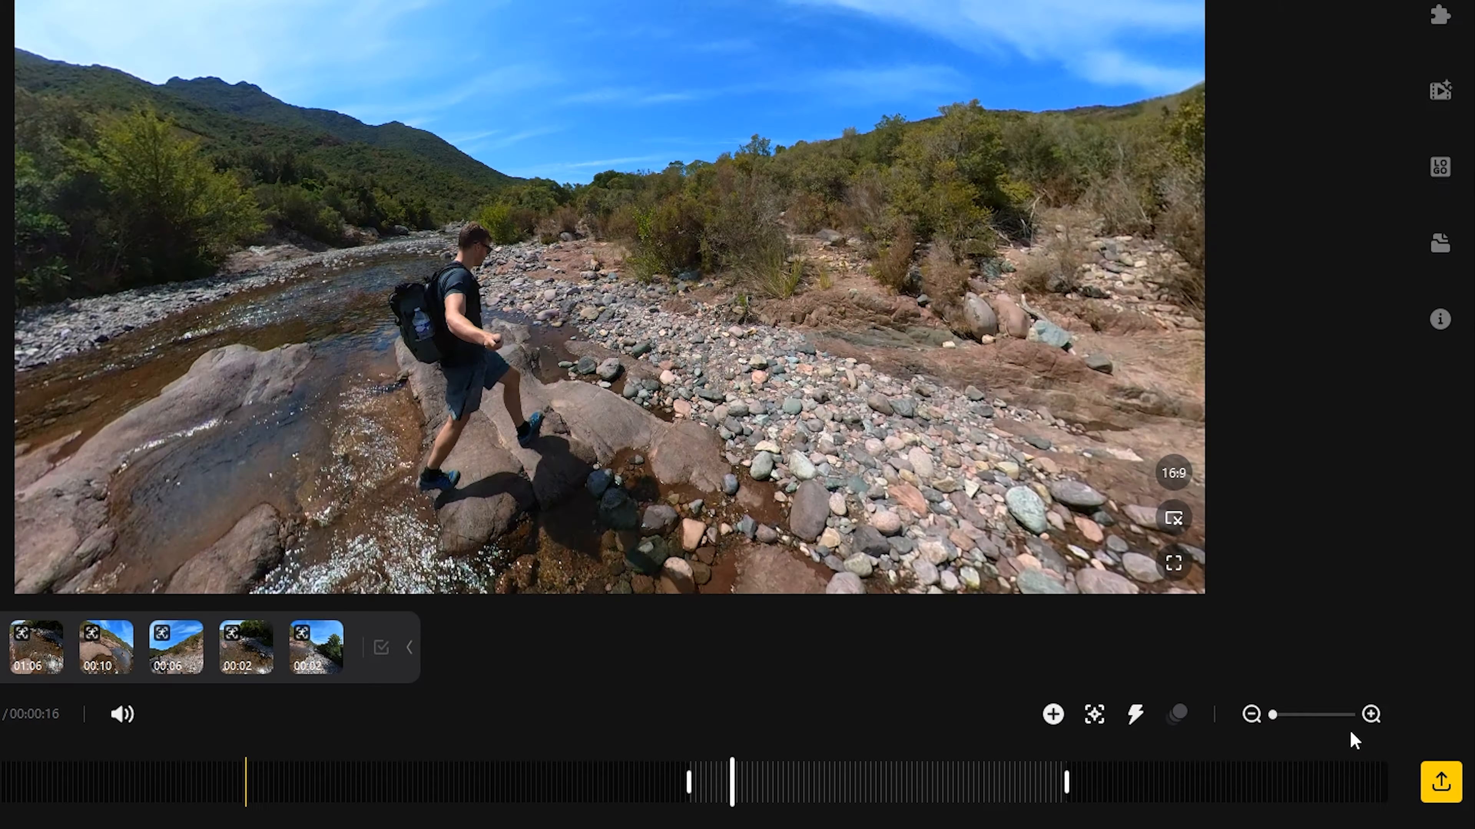
{"action": "left_click", "coordinate": [1371, 716]}
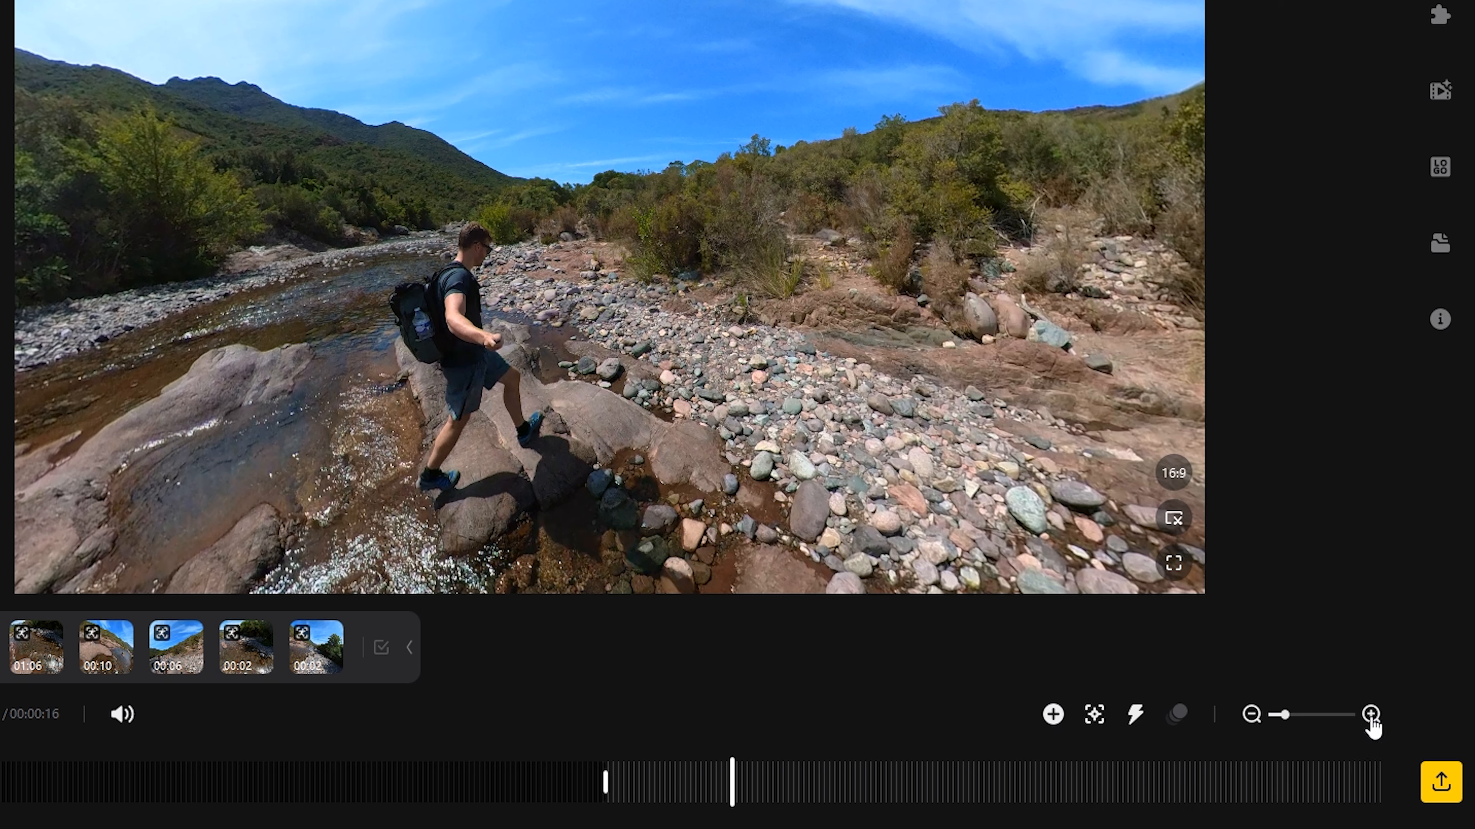
{"action": "left_click", "coordinate": [1252, 716]}
{"action": "left_click", "coordinate": [1251, 716]}
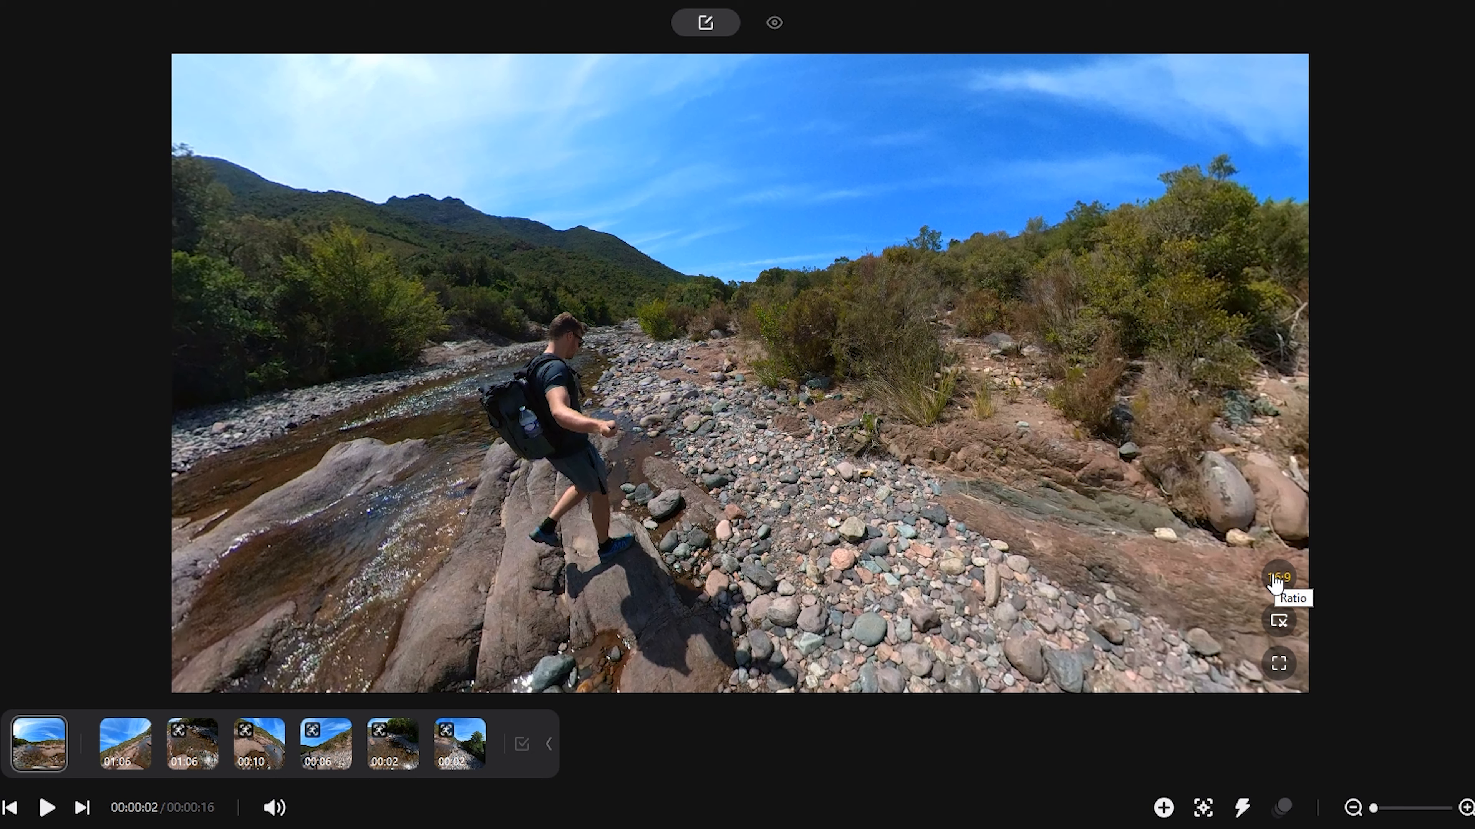
Step: Set the river clip's aspect ratio to 9:16 and turn the view to keep the hiker in frame
{"action": "left_click", "coordinate": [1275, 581]}
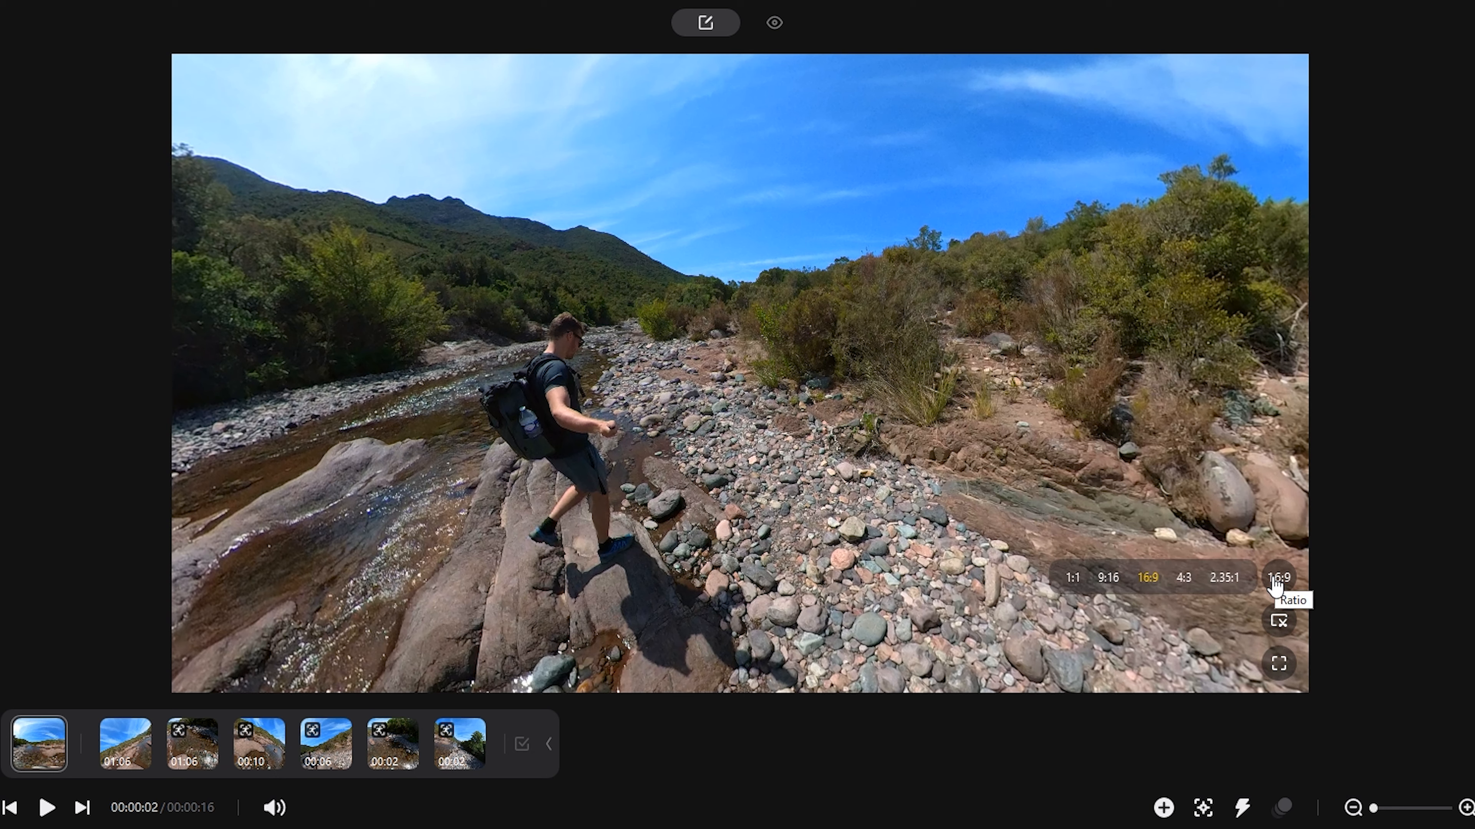
{"action": "left_click", "coordinate": [1109, 578]}
{"action": "left_click_drag", "start_coordinate": [718, 486], "coordinate": [820, 486]}
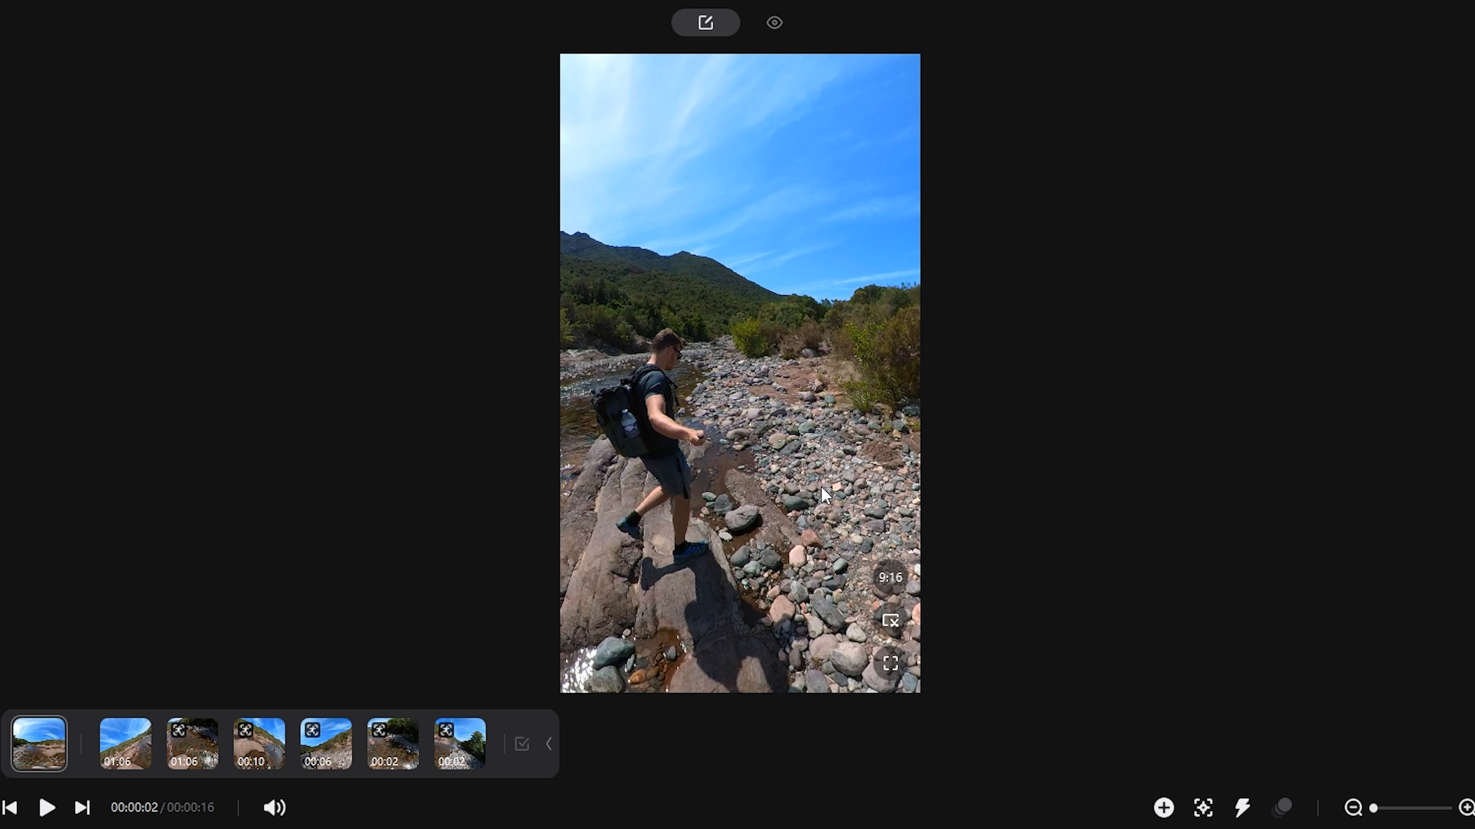
Step: Change the river clip's aspect ratio to 2.35:1 and reframe the view around the hiker
{"action": "left_click", "coordinate": [891, 584]}
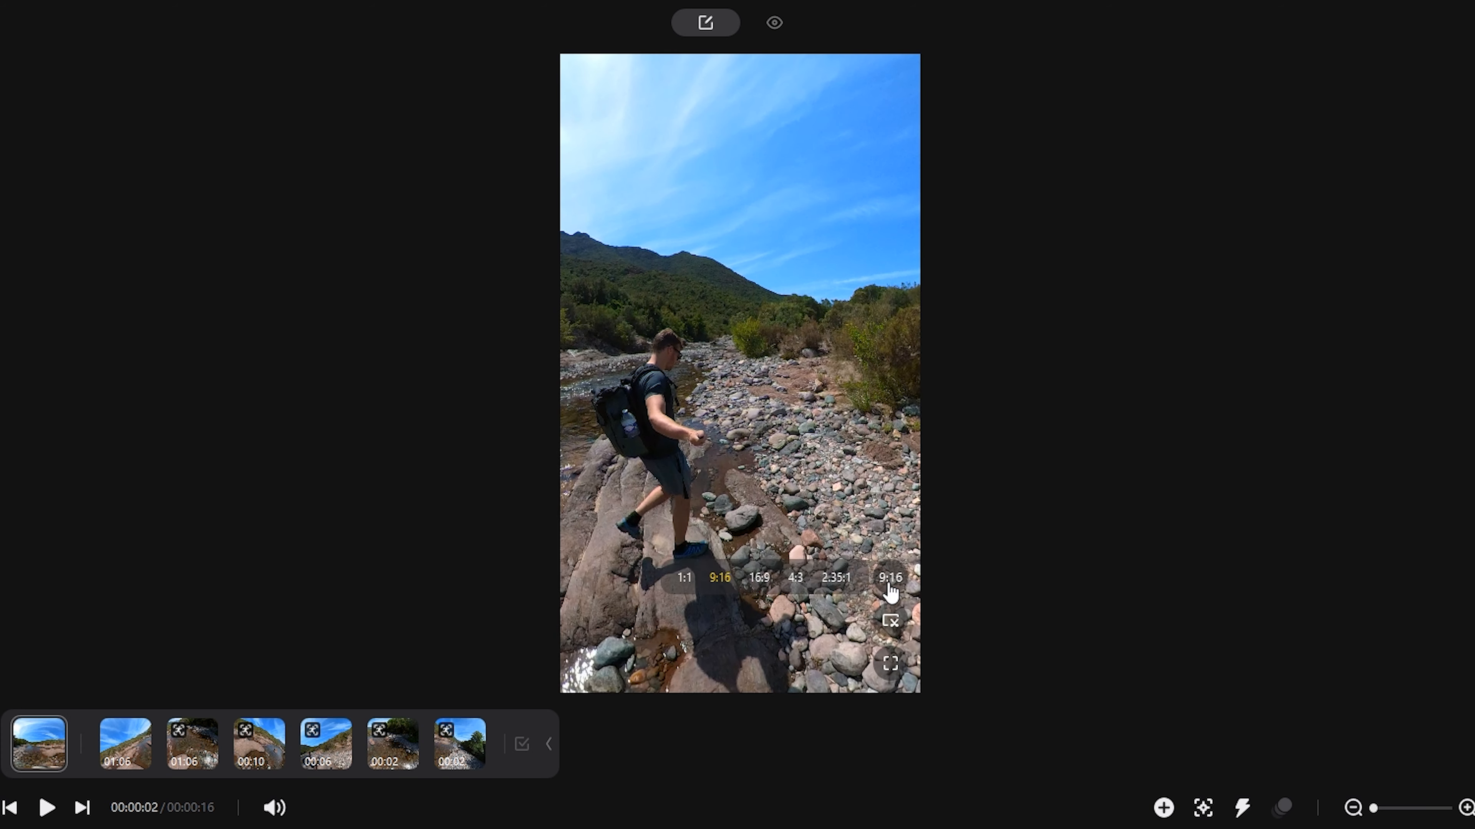
{"action": "left_click", "coordinate": [827, 581]}
{"action": "left_click_drag", "start_coordinate": [878, 502], "coordinate": [791, 473]}
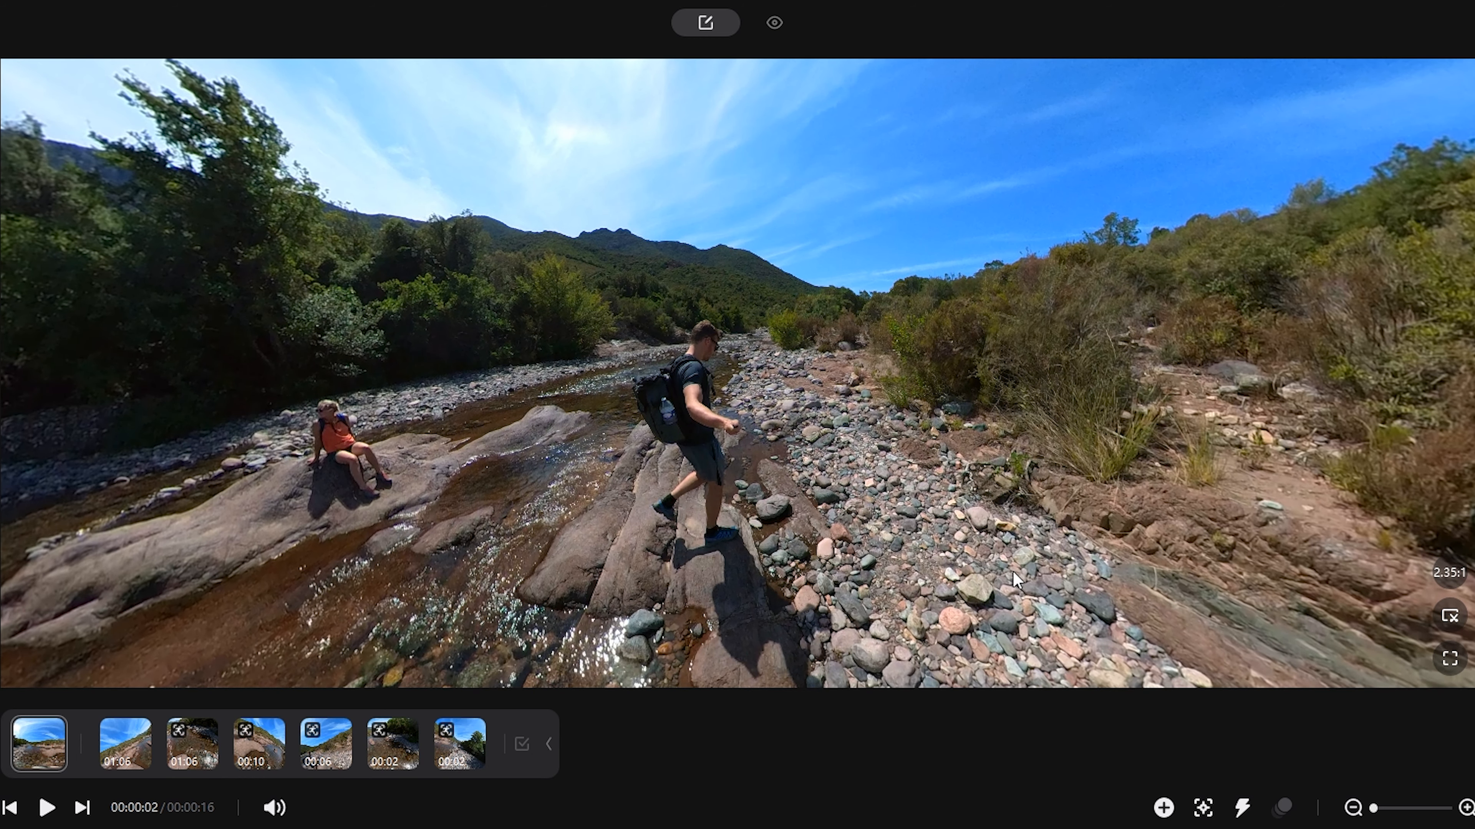
Step: Change the river clip's aspect ratio to 16:9 and turn the view so the hiker stays centered
{"action": "left_click", "coordinate": [1449, 575]}
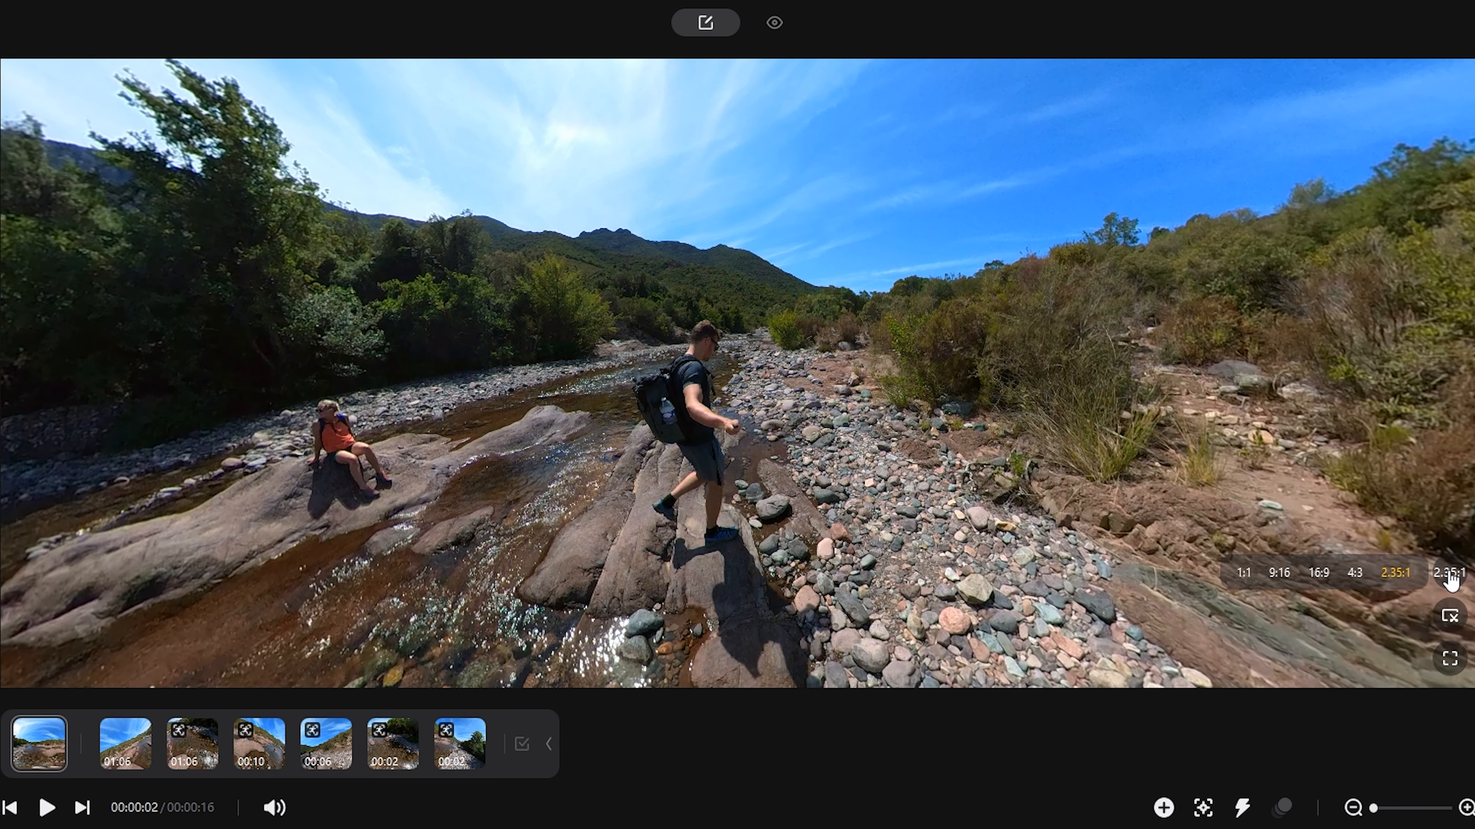
{"action": "left_click", "coordinate": [1315, 584]}
{"action": "left_click_drag", "start_coordinate": [951, 477], "coordinate": [767, 460]}
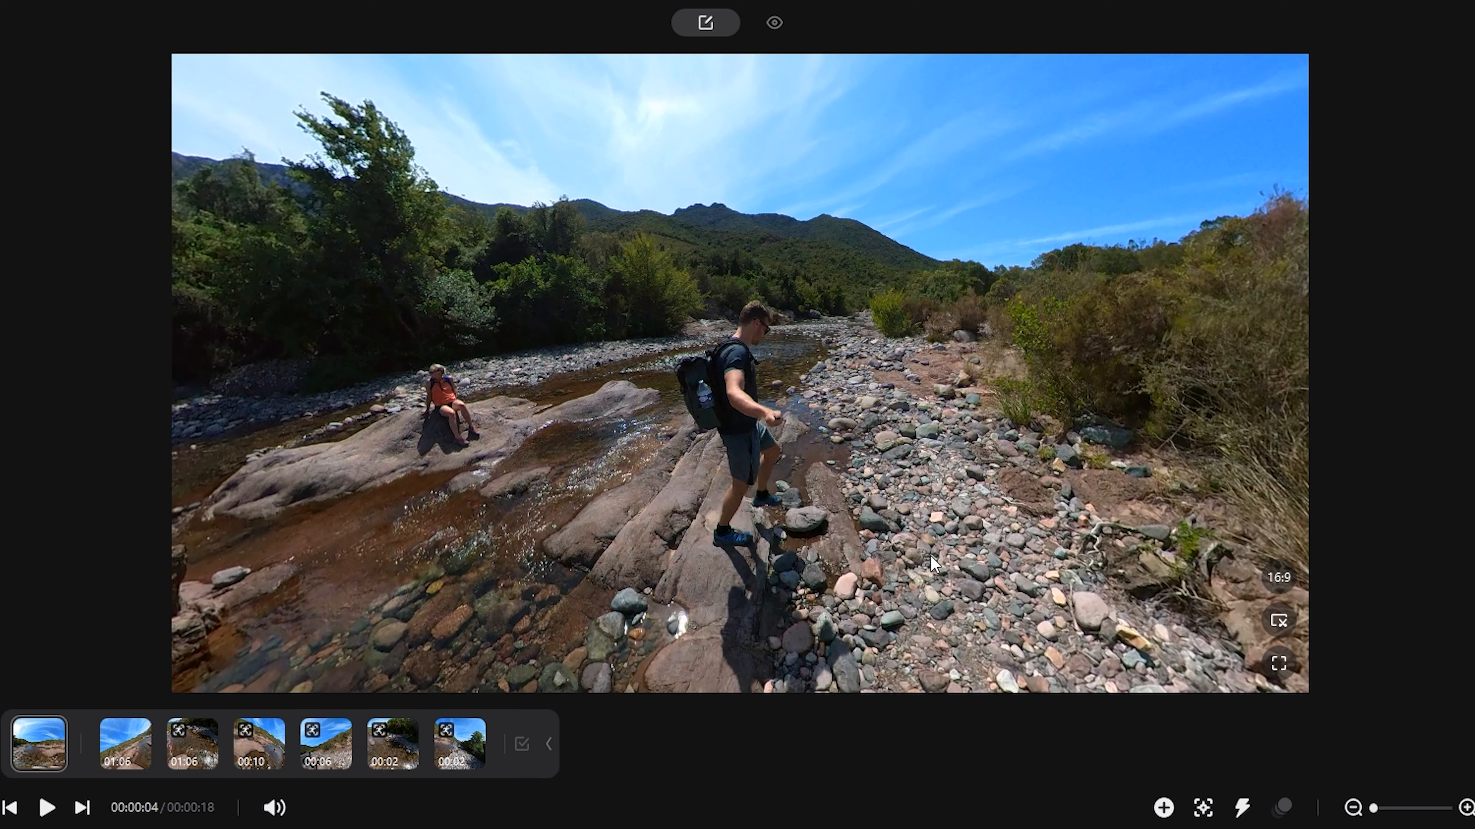
Step: Fine-tune the framing around the hiker and save the current frame as a JPG screenshot under the suggested file name
{"action": "mouse_move", "coordinate": [930, 555]}
{"action": "left_mouse_down"}
{"action": "mouse_move", "coordinate": [851, 555]}
{"action": "mouse_move", "coordinate": [914, 571]}
{"action": "left_mouse_up"}
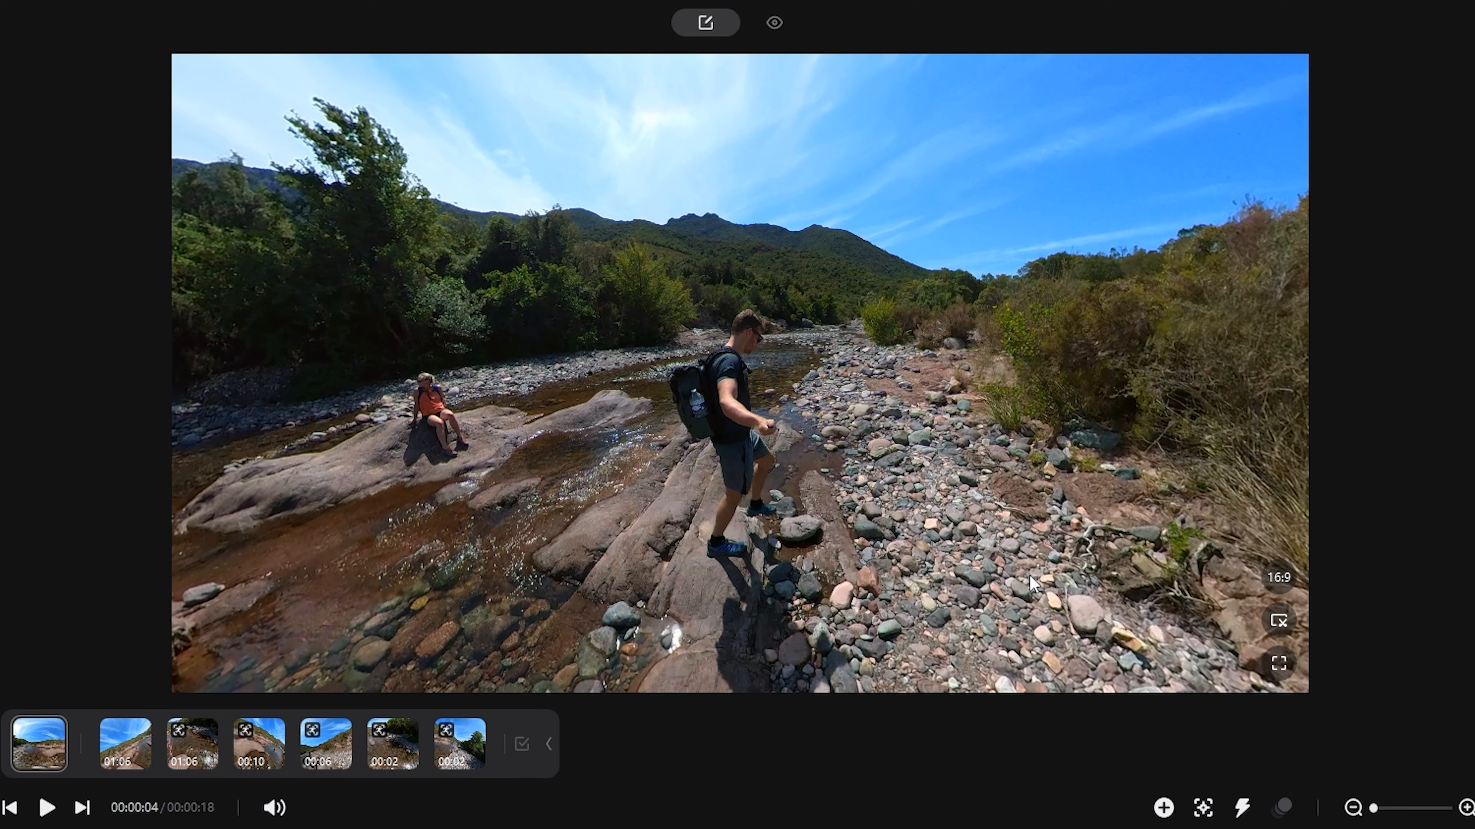
{"action": "left_click", "coordinate": [1280, 622]}
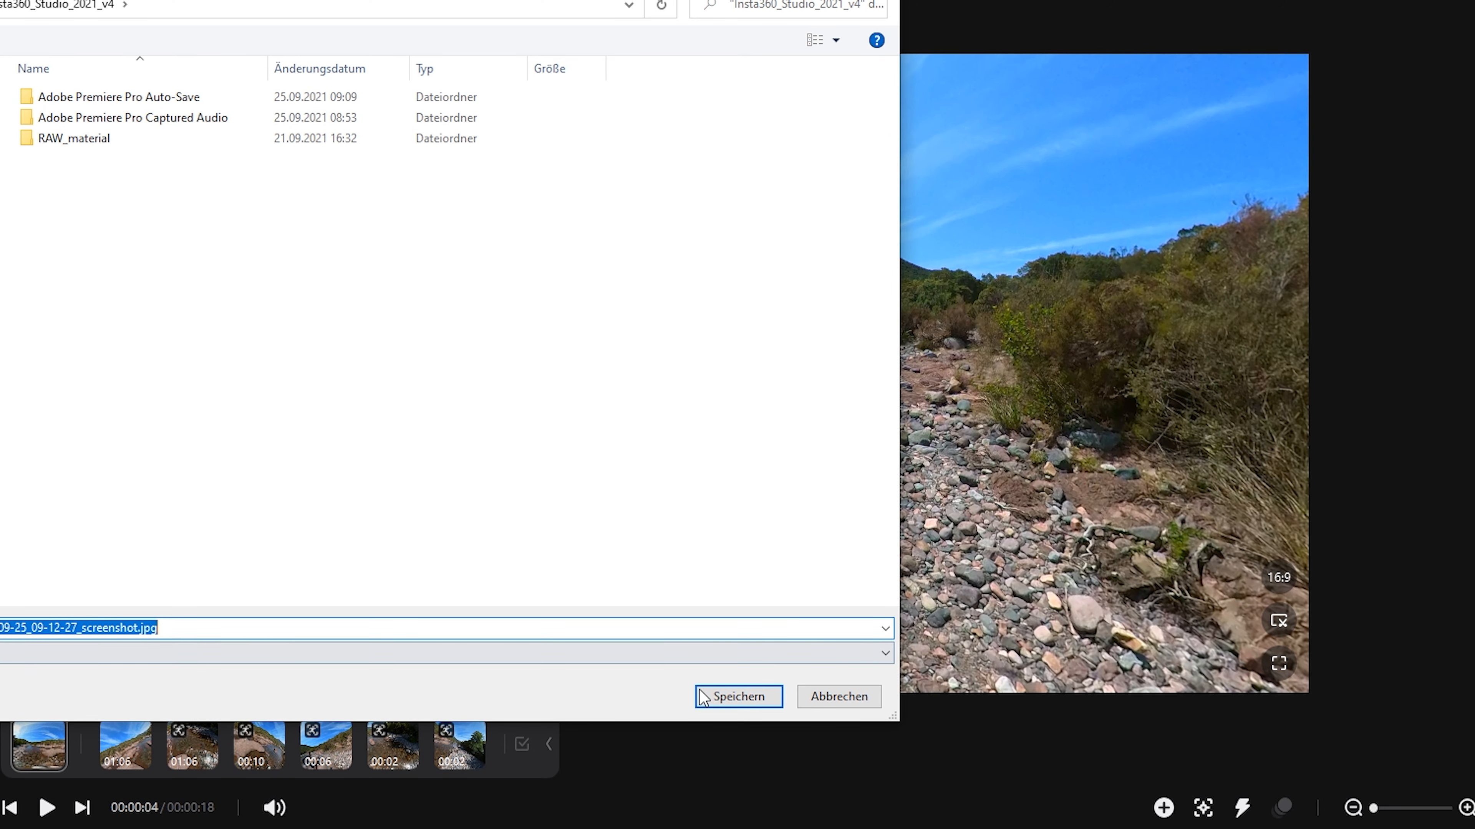
{"action": "left_click", "coordinate": [708, 700]}
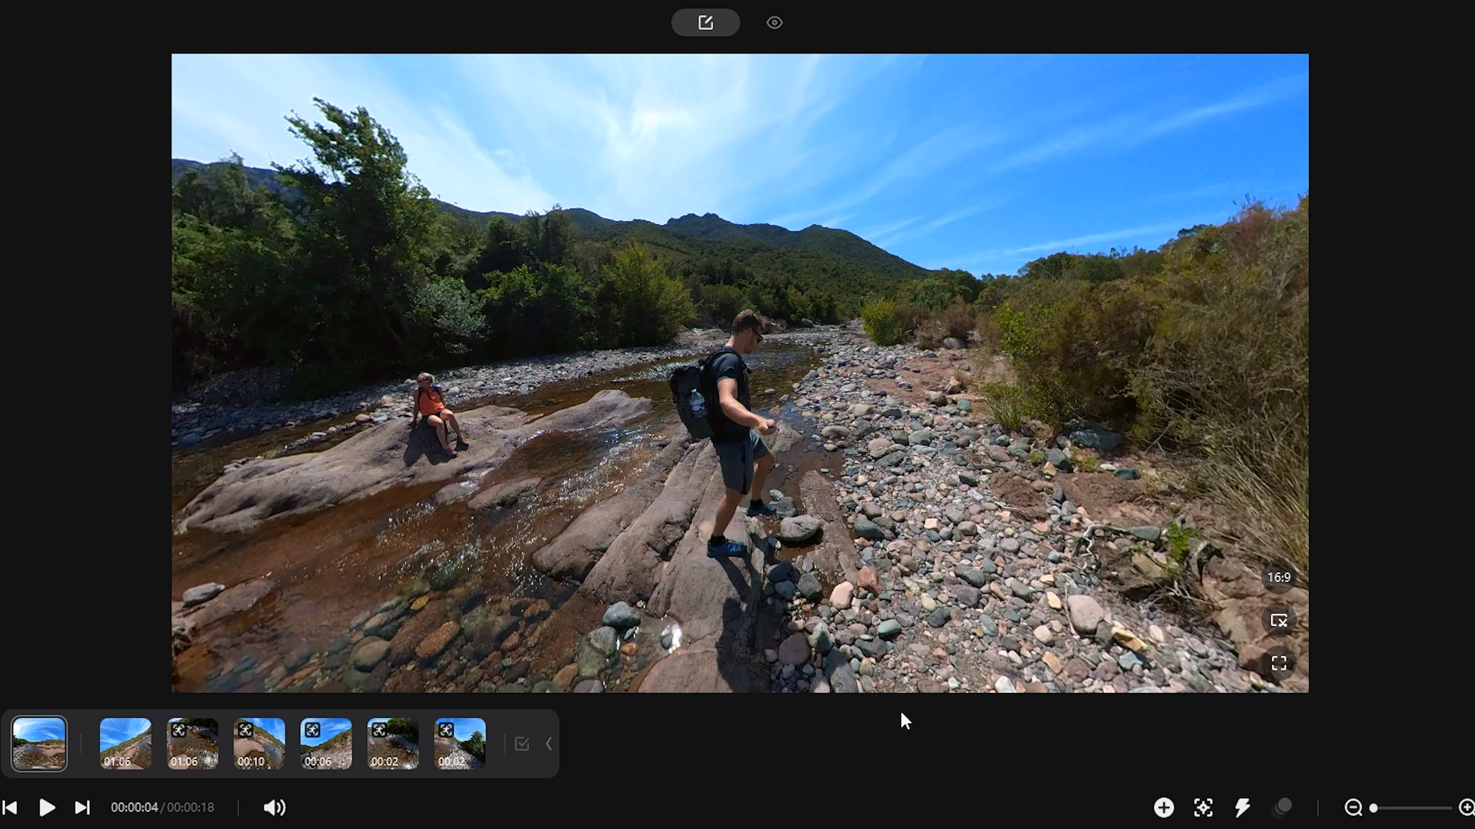
Step: View the river clip in full screen, play it briefly, pause it and turn the view around the hiker
{"action": "left_click", "coordinate": [1279, 668]}
{"action": "left_click_drag", "start_coordinate": [854, 502], "coordinate": [875, 501]}
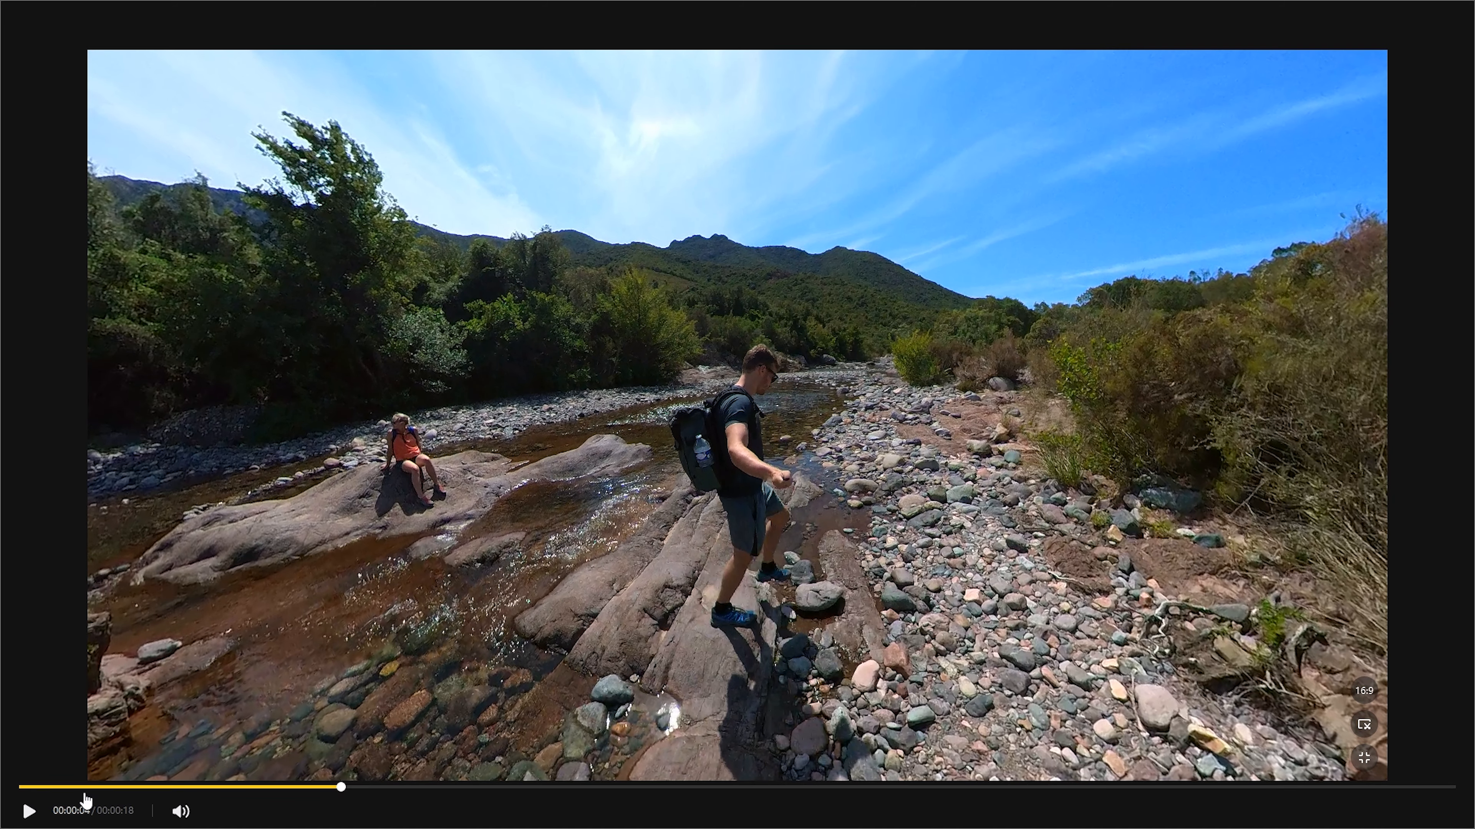
{"action": "left_click", "coordinate": [28, 813]}
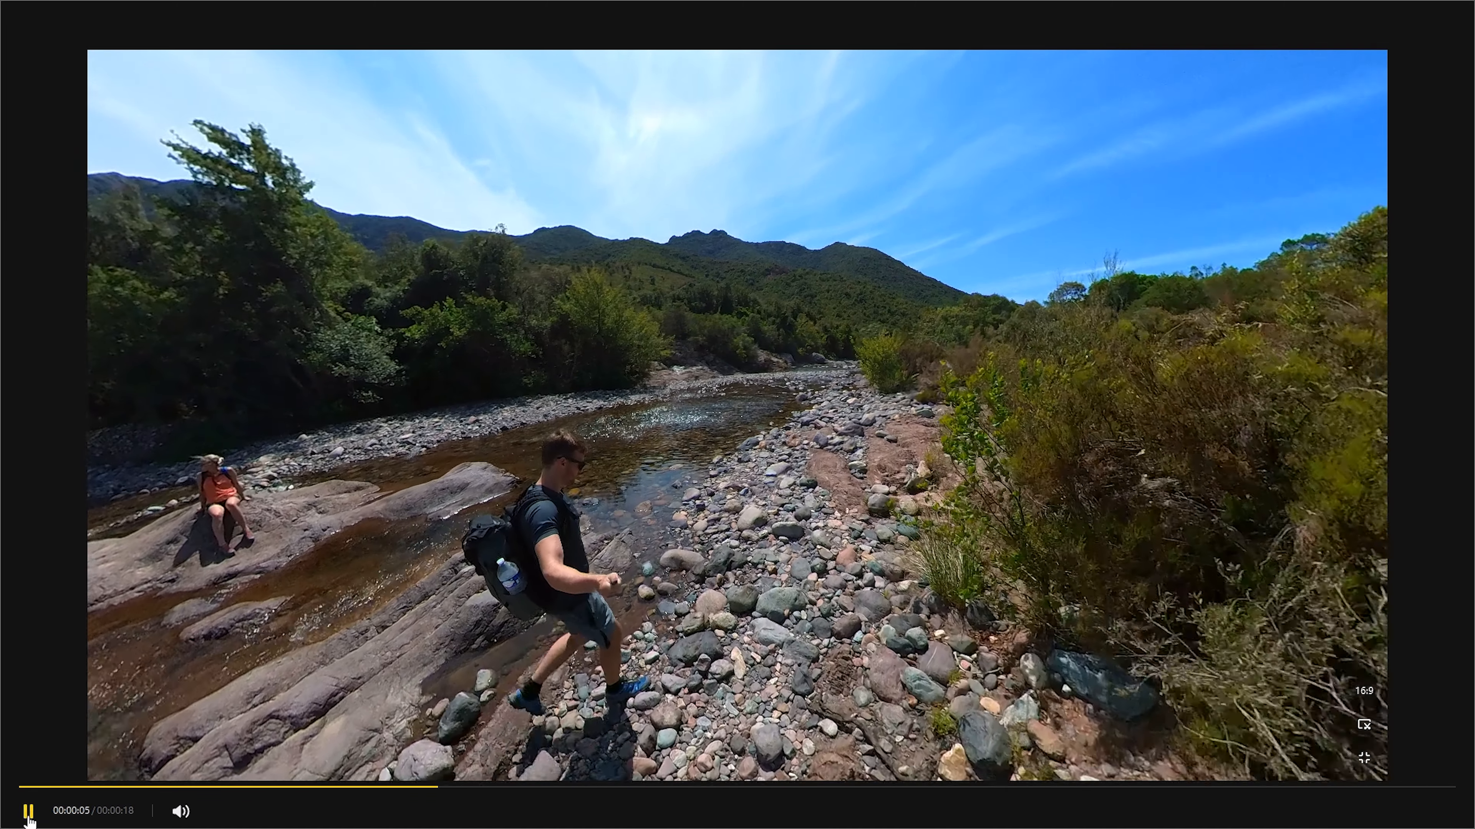
{"action": "left_click", "coordinate": [28, 814]}
{"action": "left_click_drag", "start_coordinate": [347, 633], "coordinate": [463, 589]}
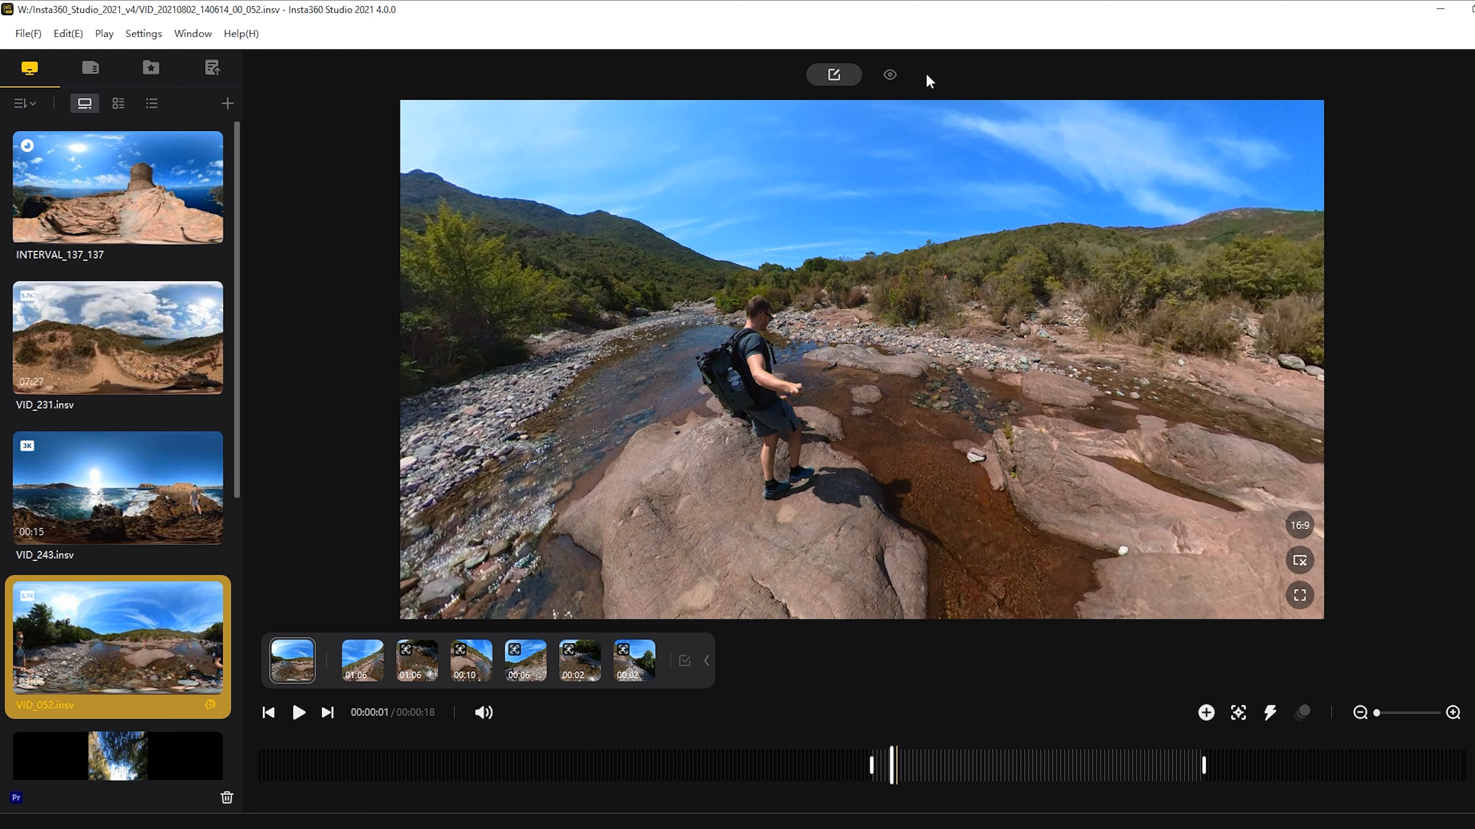
Step: Explore the clip in viewing mode by turning it and zooming out to a tiny planet, and return to editing mode
{"action": "left_click", "coordinate": [890, 75]}
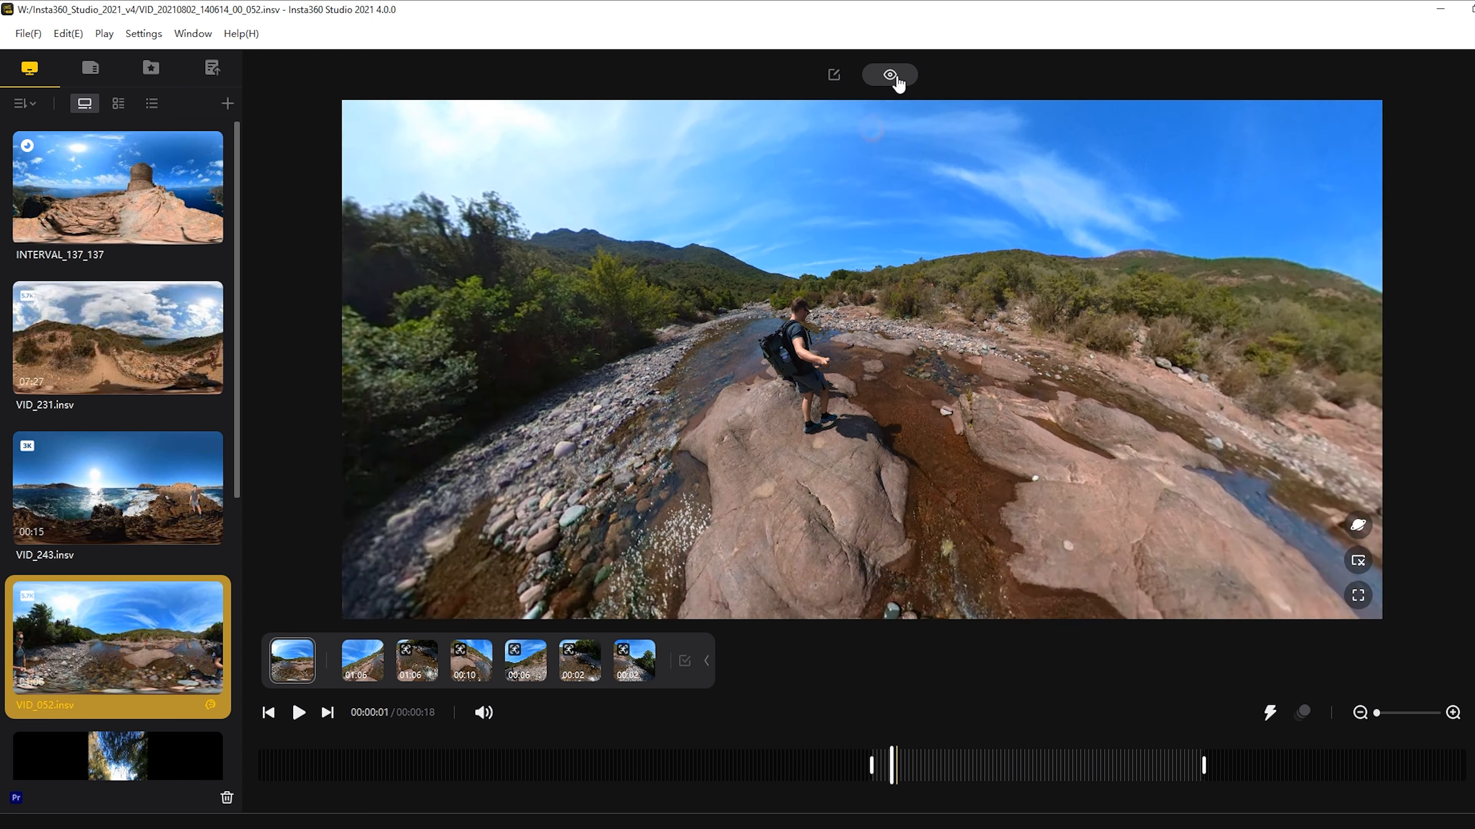
{"action": "mouse_move", "coordinate": [866, 341]}
{"action": "left_mouse_down"}
{"action": "mouse_move", "coordinate": [954, 343]}
{"action": "mouse_move", "coordinate": [866, 320]}
{"action": "left_mouse_up"}
{"action": "scroll", "coordinate": [871, 269], "scroll_direction": "up", "scroll_amount": 3}
{"action": "mouse_move", "coordinate": [871, 267]}
{"action": "left_mouse_down"}
{"action": "mouse_move", "coordinate": [843, 564]}
{"action": "mouse_move", "coordinate": [910, 275]}
{"action": "mouse_move", "coordinate": [889, 277]}
{"action": "left_mouse_up"}
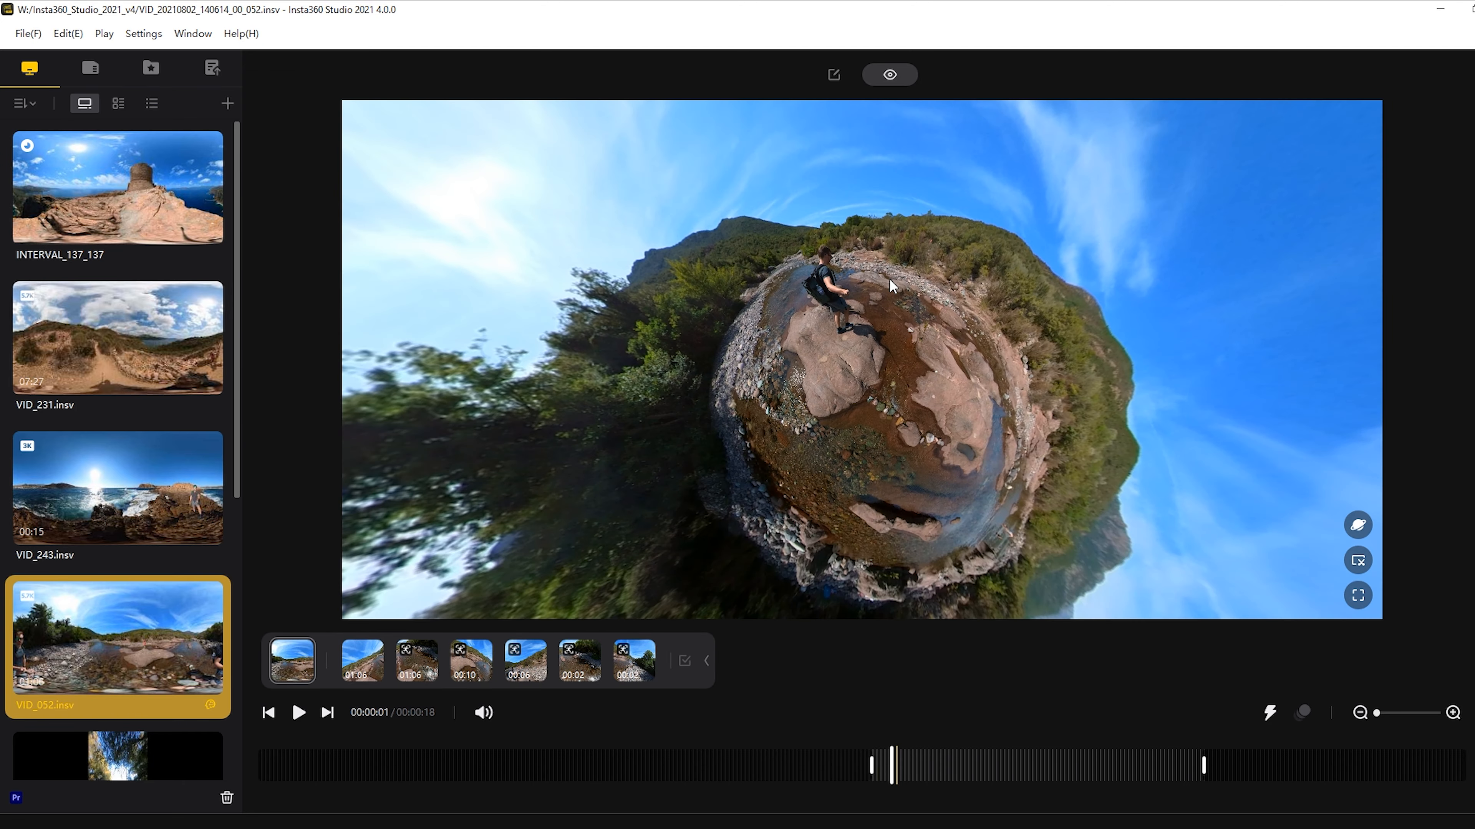
{"action": "scroll", "coordinate": [889, 277], "scroll_direction": "down", "scroll_amount": 3}
{"action": "left_click_drag", "start_coordinate": [884, 360], "coordinate": [1003, 356]}
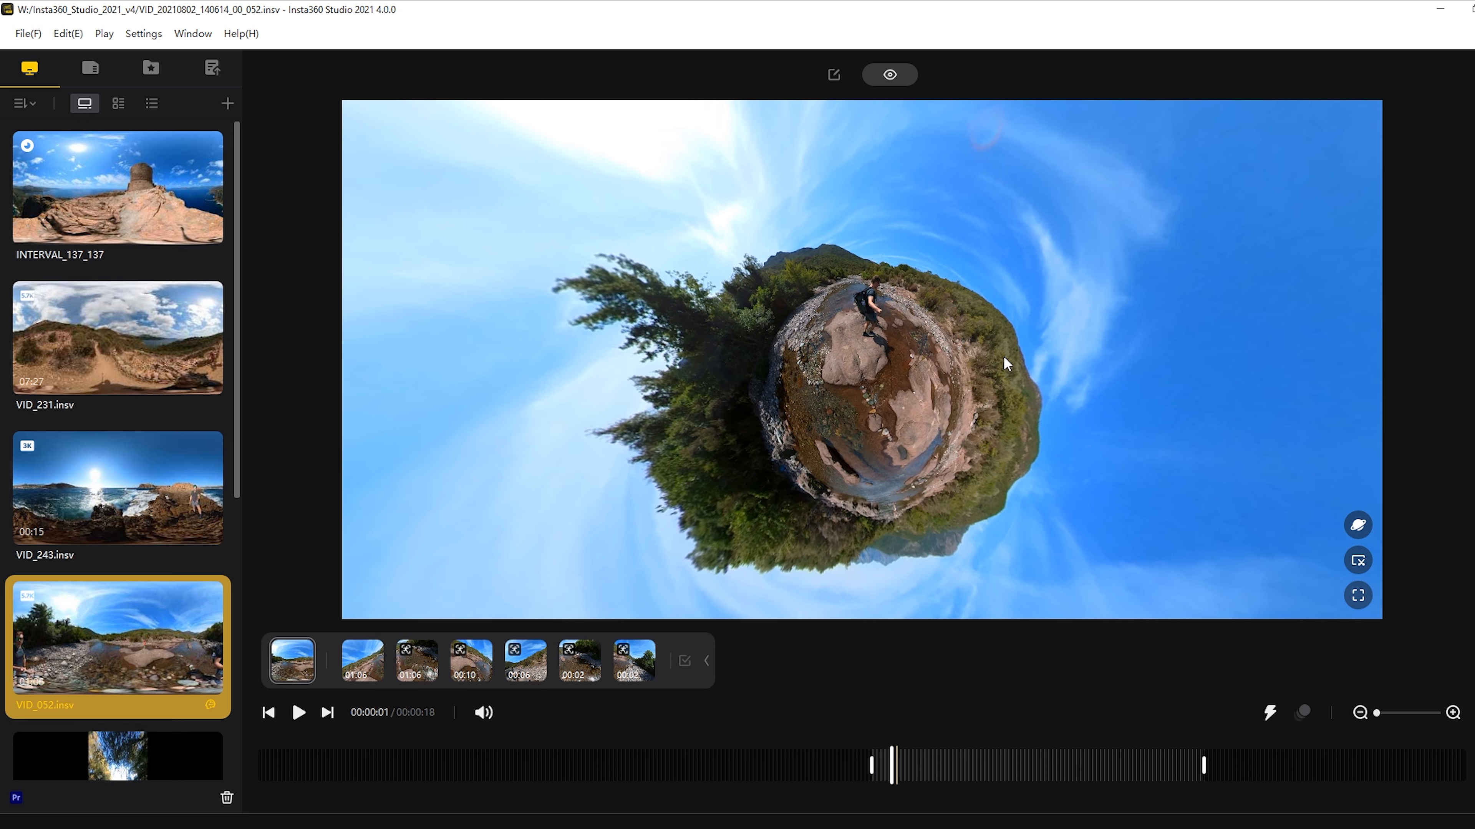
{"action": "left_click", "coordinate": [841, 81]}
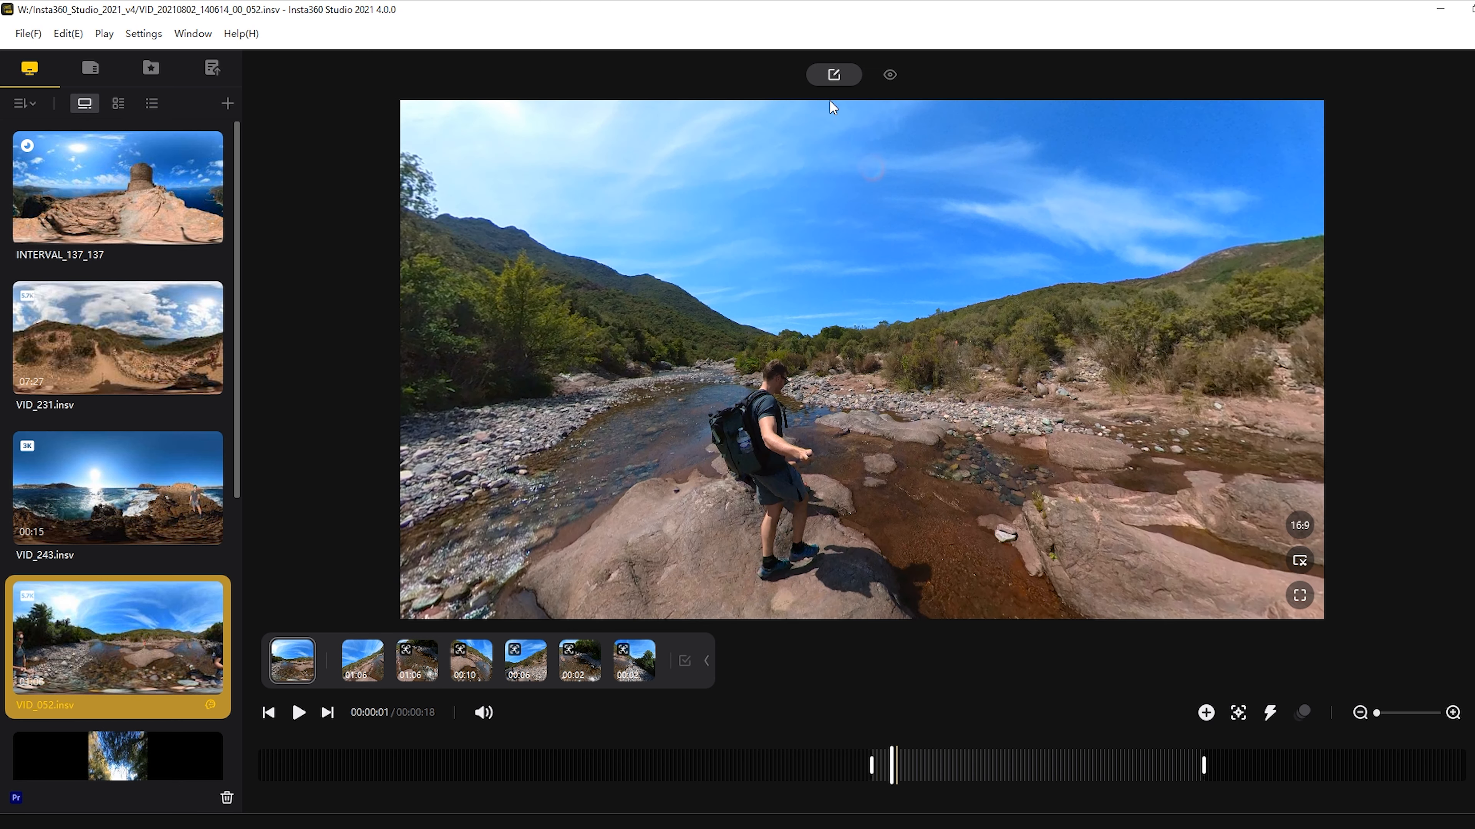
{"action": "left_click_drag", "start_coordinate": [962, 381], "coordinate": [875, 283]}
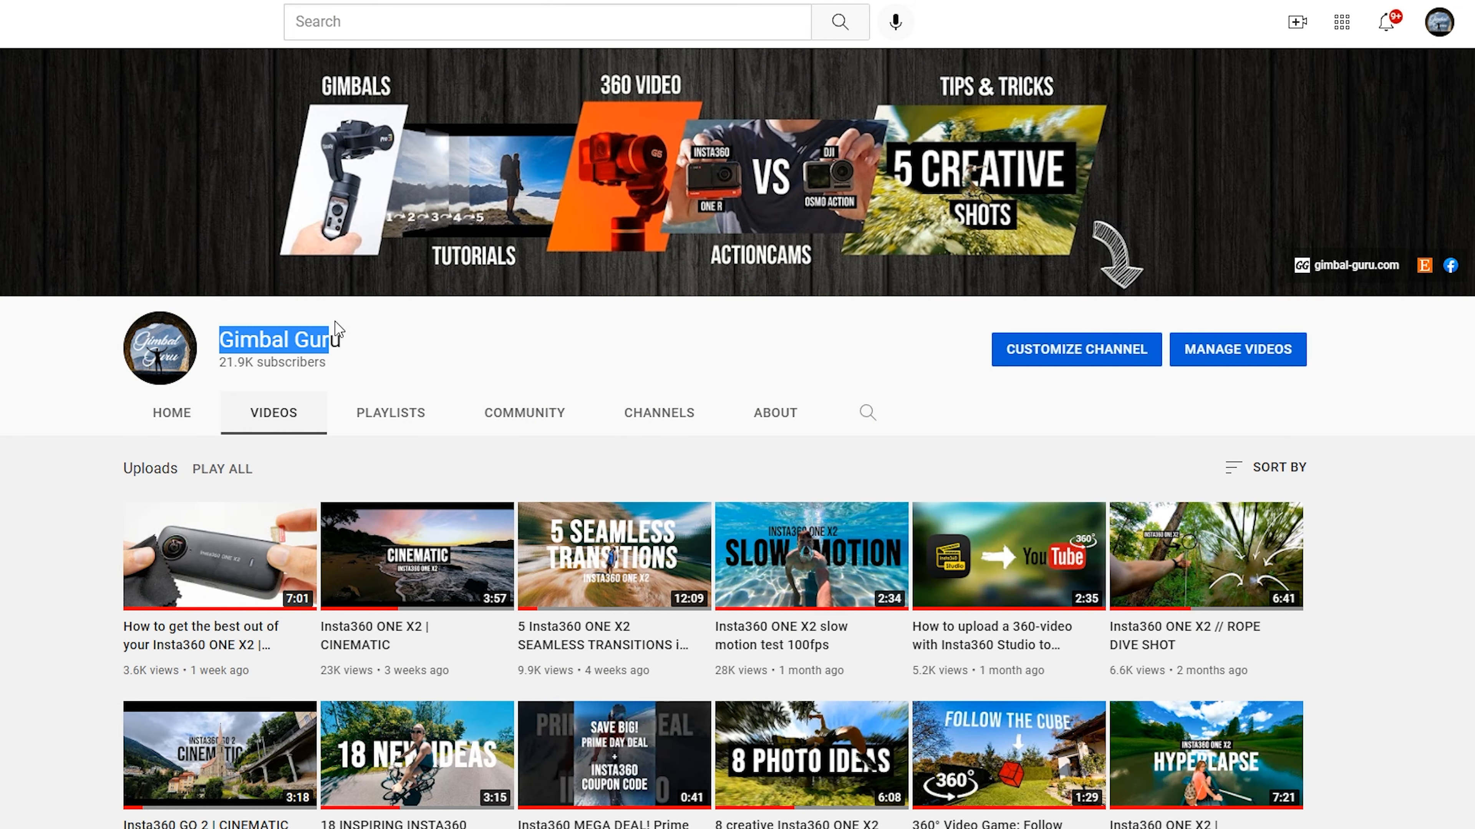
Step: Switch to the Gimbal Guru YouTube channel and browse its uploaded videos
{"action": "left_click", "coordinate": [388, 343]}
{"action": "scroll", "coordinate": [388, 343], "scroll_direction": "down", "scroll_amount": 6}
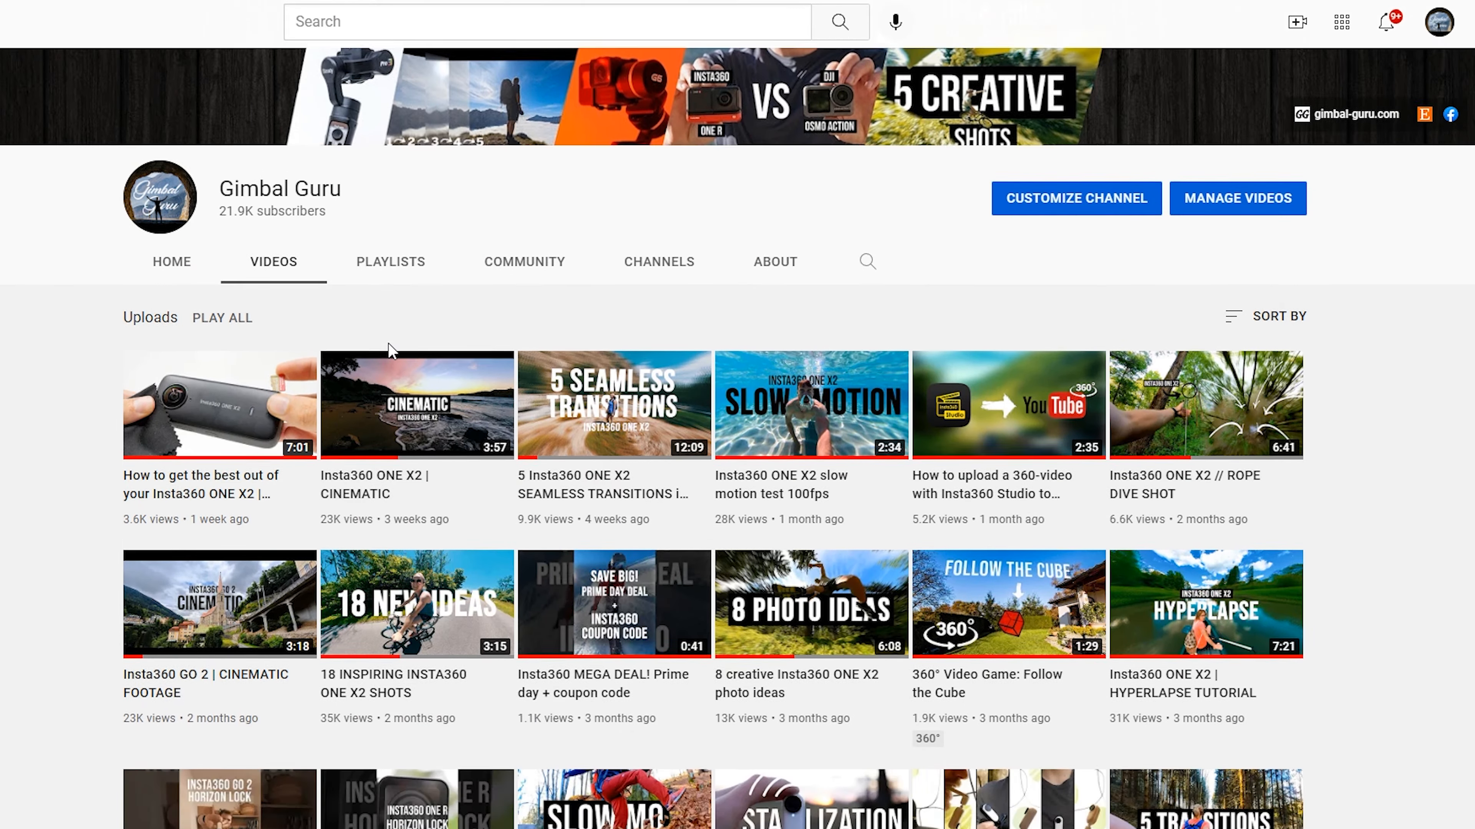
{"action": "scroll", "coordinate": [388, 342], "scroll_direction": "down", "scroll_amount": 15}
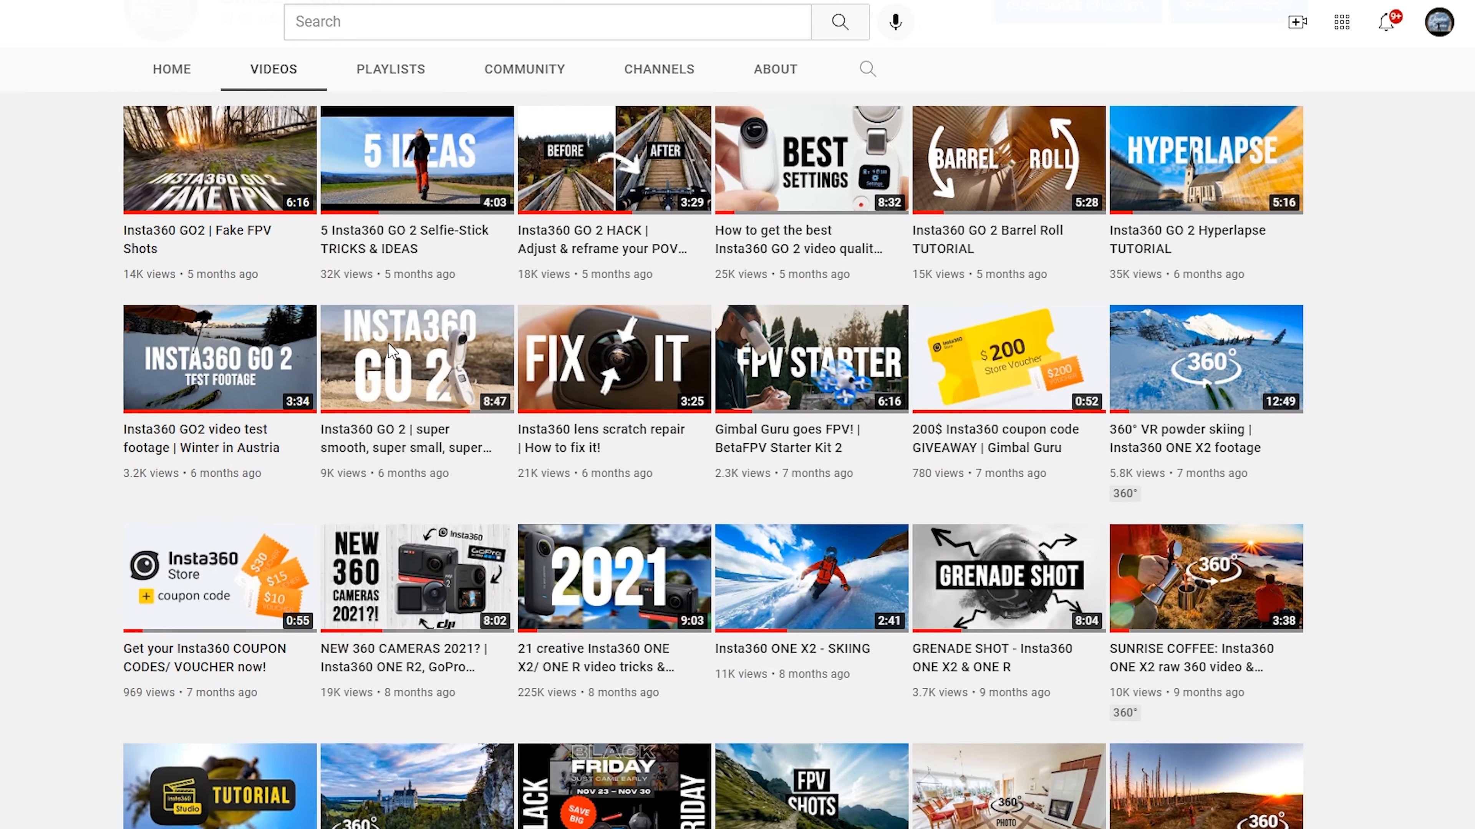
{"action": "scroll", "coordinate": [388, 344], "scroll_direction": "down", "scroll_amount": 2}
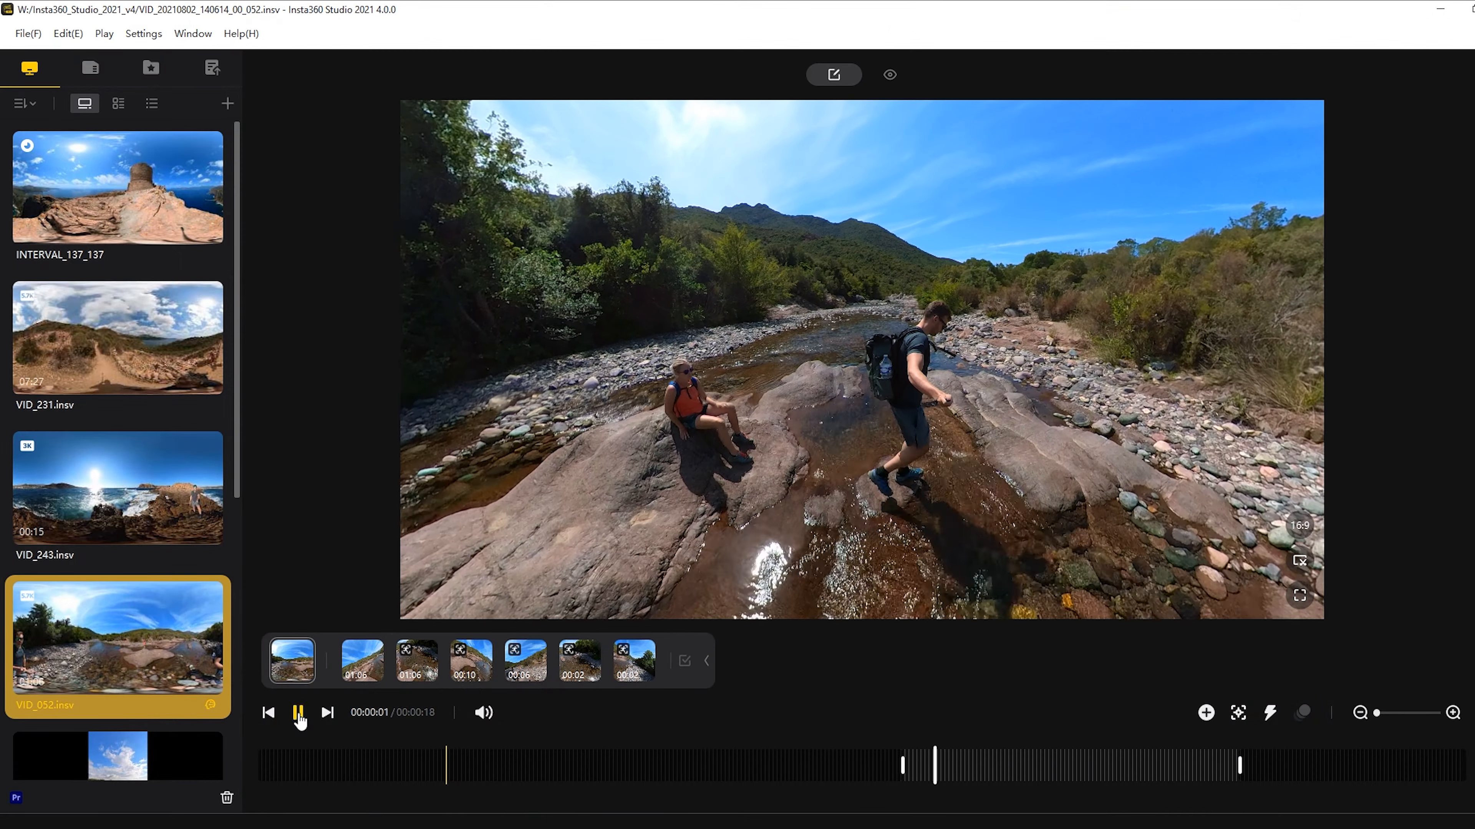
Step: Pause the river clip 1 second after the trimmed start, center the hiker and add a keyframe there
{"action": "left_click", "coordinate": [300, 718]}
{"action": "left_click_drag", "start_coordinate": [1031, 417], "coordinate": [955, 440]}
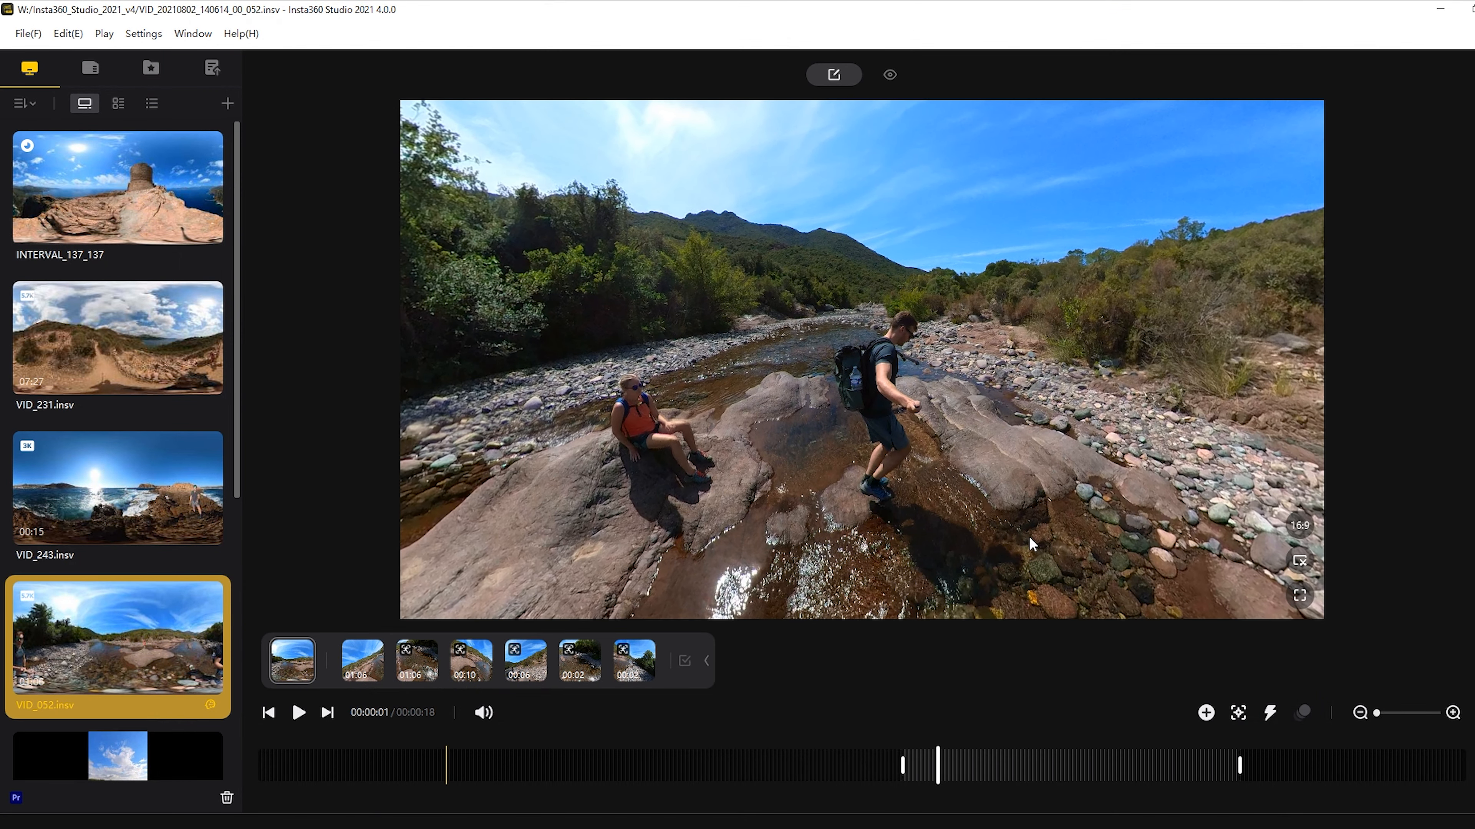
{"action": "left_click", "coordinate": [1206, 713]}
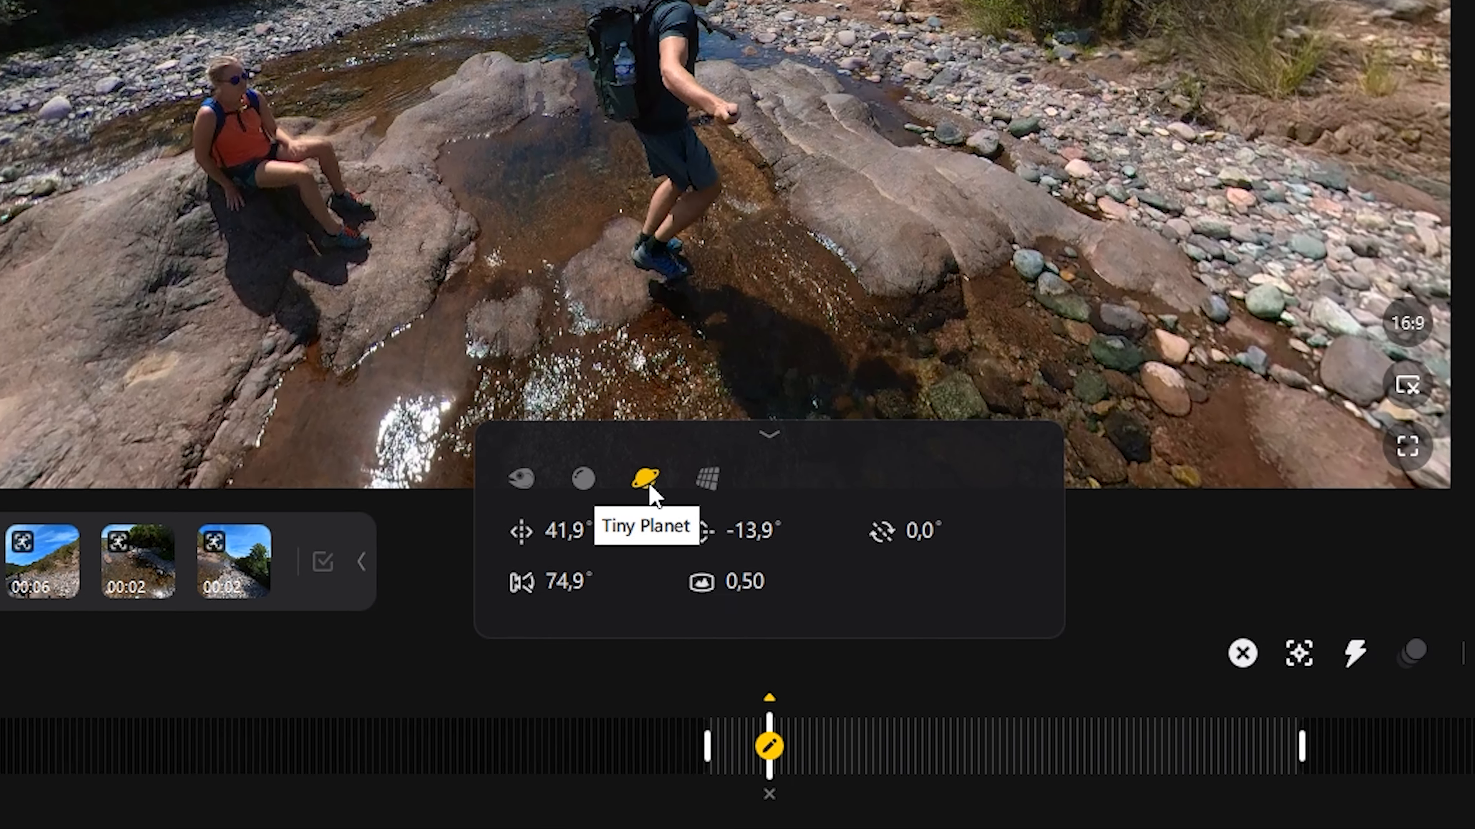
Step: Apply the Tiny Planet view to the keyframe, turn the planet and zoom in to a 131.2° field of view with 0.81 distortion
{"action": "left_click", "coordinate": [599, 451]}
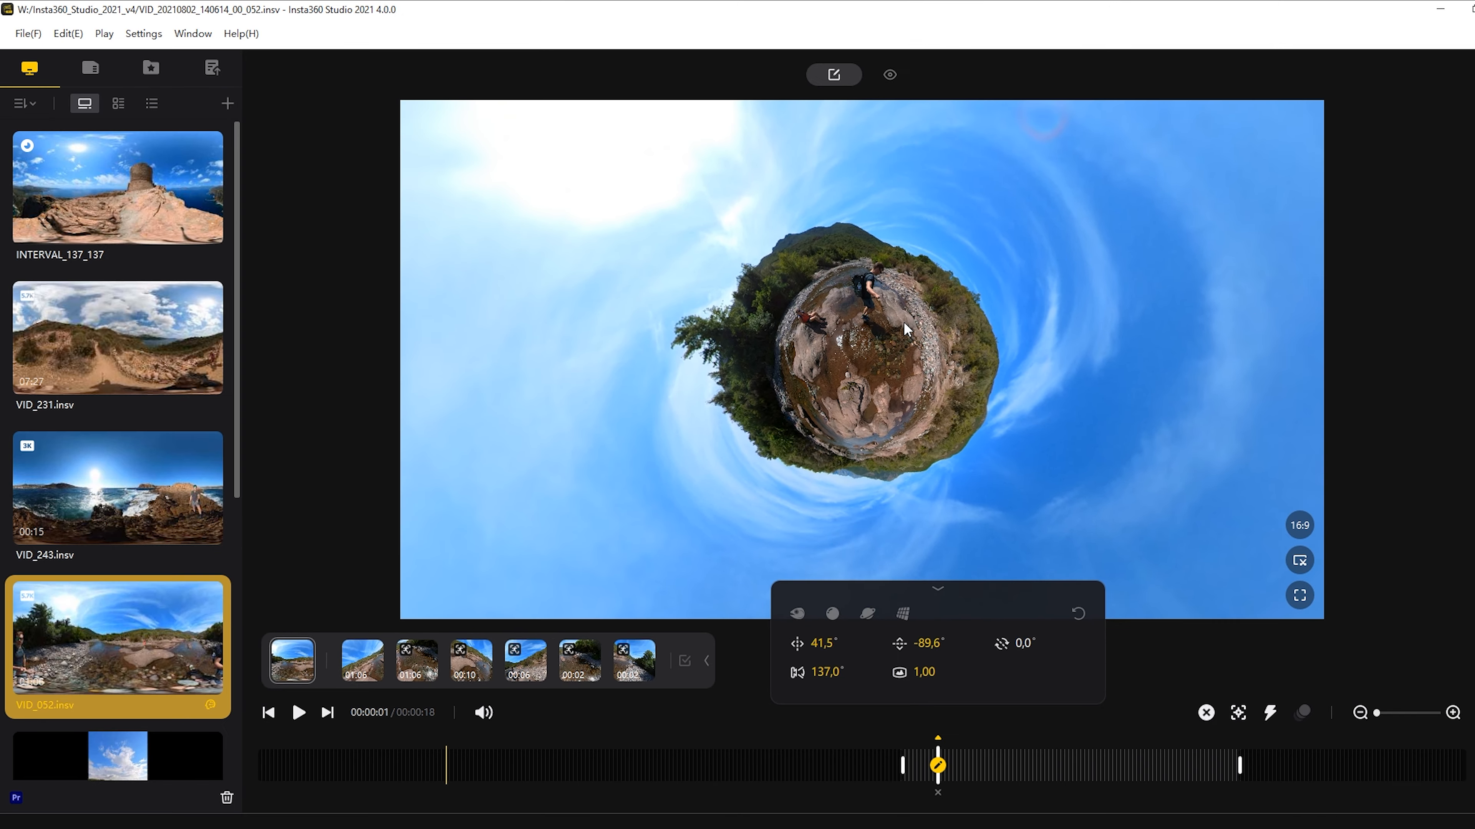
{"action": "left_click_drag", "start_coordinate": [883, 285], "coordinate": [810, 364]}
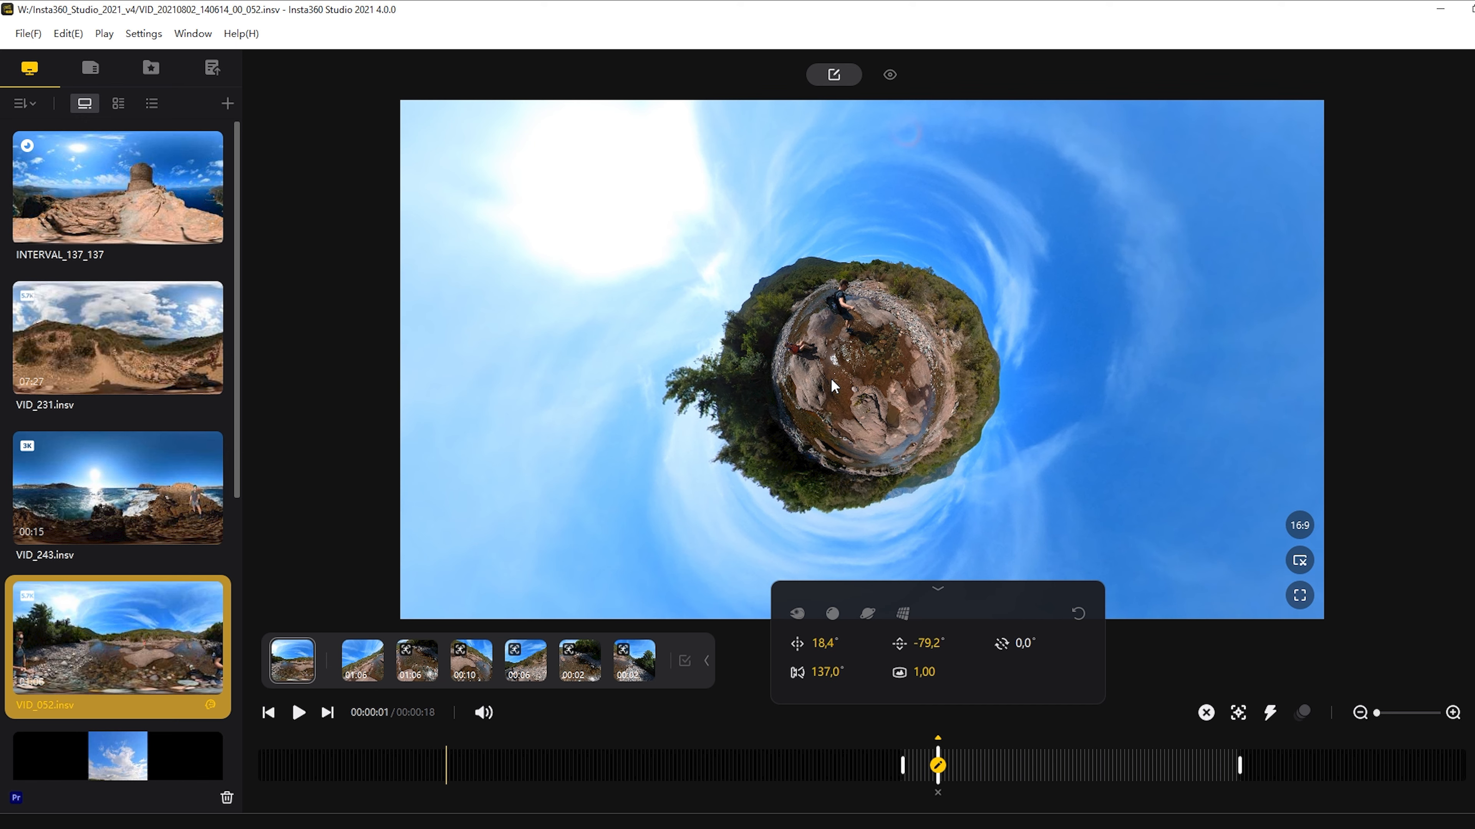
{"action": "mouse_move", "coordinate": [831, 378]}
{"action": "left_mouse_down"}
{"action": "mouse_move", "coordinate": [852, 356]}
{"action": "mouse_move", "coordinate": [907, 354]}
{"action": "mouse_move", "coordinate": [848, 374]}
{"action": "left_mouse_up"}
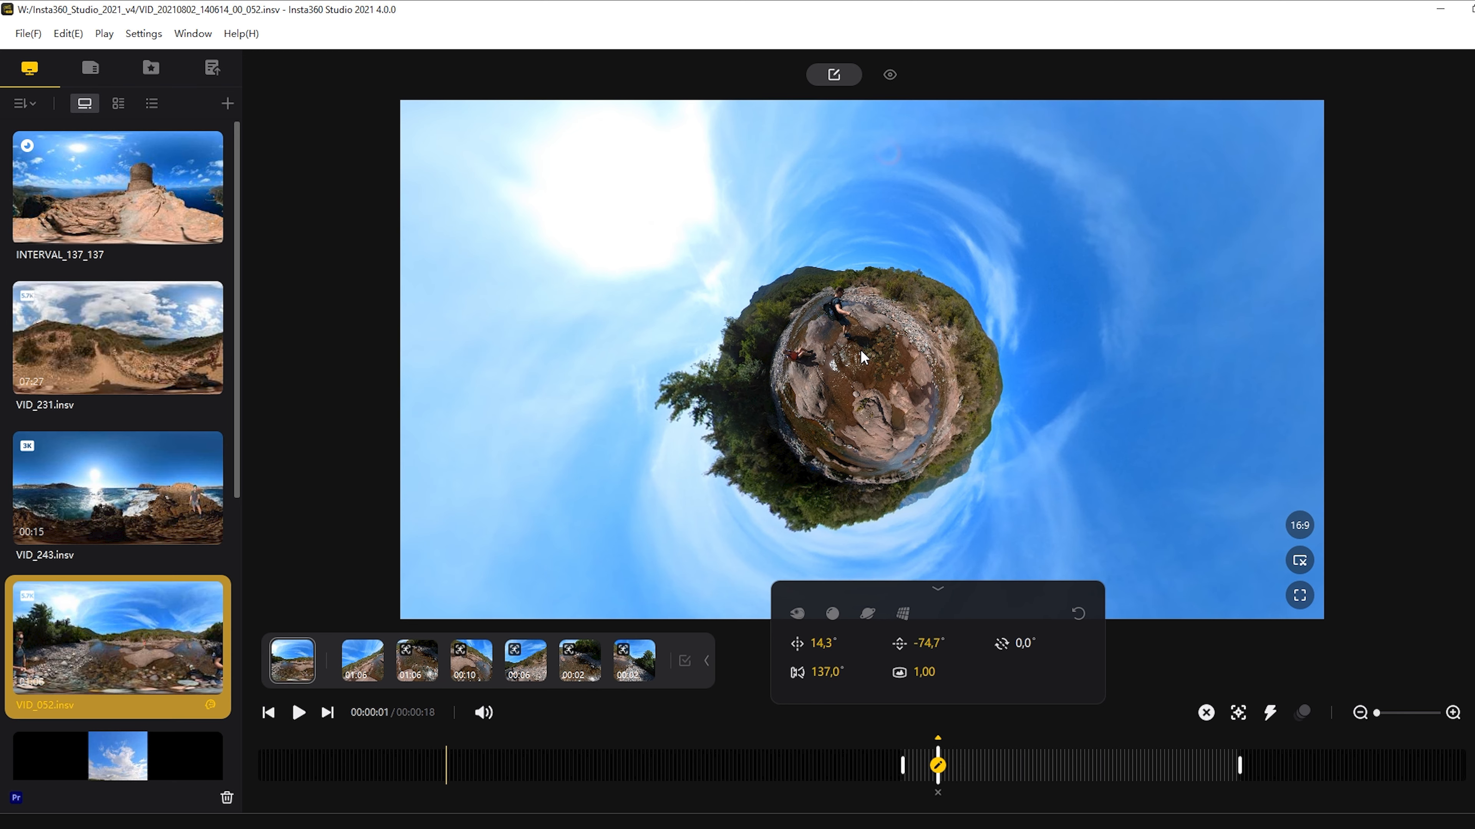
{"action": "scroll", "coordinate": [860, 349], "scroll_direction": "up", "scroll_amount": 3}
{"action": "left_click_drag", "start_coordinate": [860, 349], "coordinate": [952, 363]}
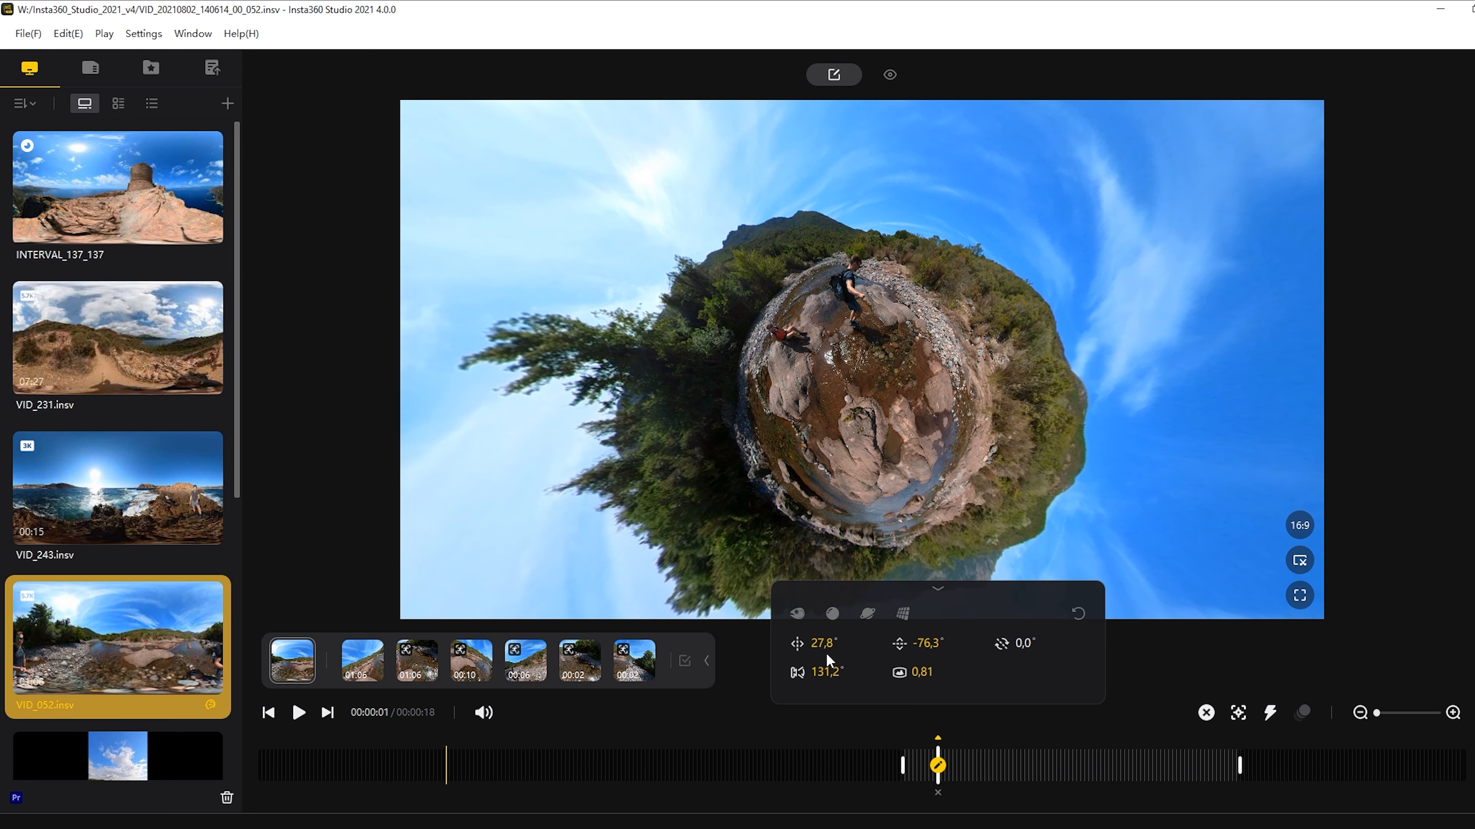
Step: Set the keyframe's pan angle to 29°, tilt angle to -85° and field of view to 133.1°
{"action": "key", "text": "BackSpace"}
{"action": "key", "text": "BackSpace"}
{"action": "key", "text": "BackSpace"}
{"action": "type", "text": "9"}
{"action": "key", "text": "Return"}
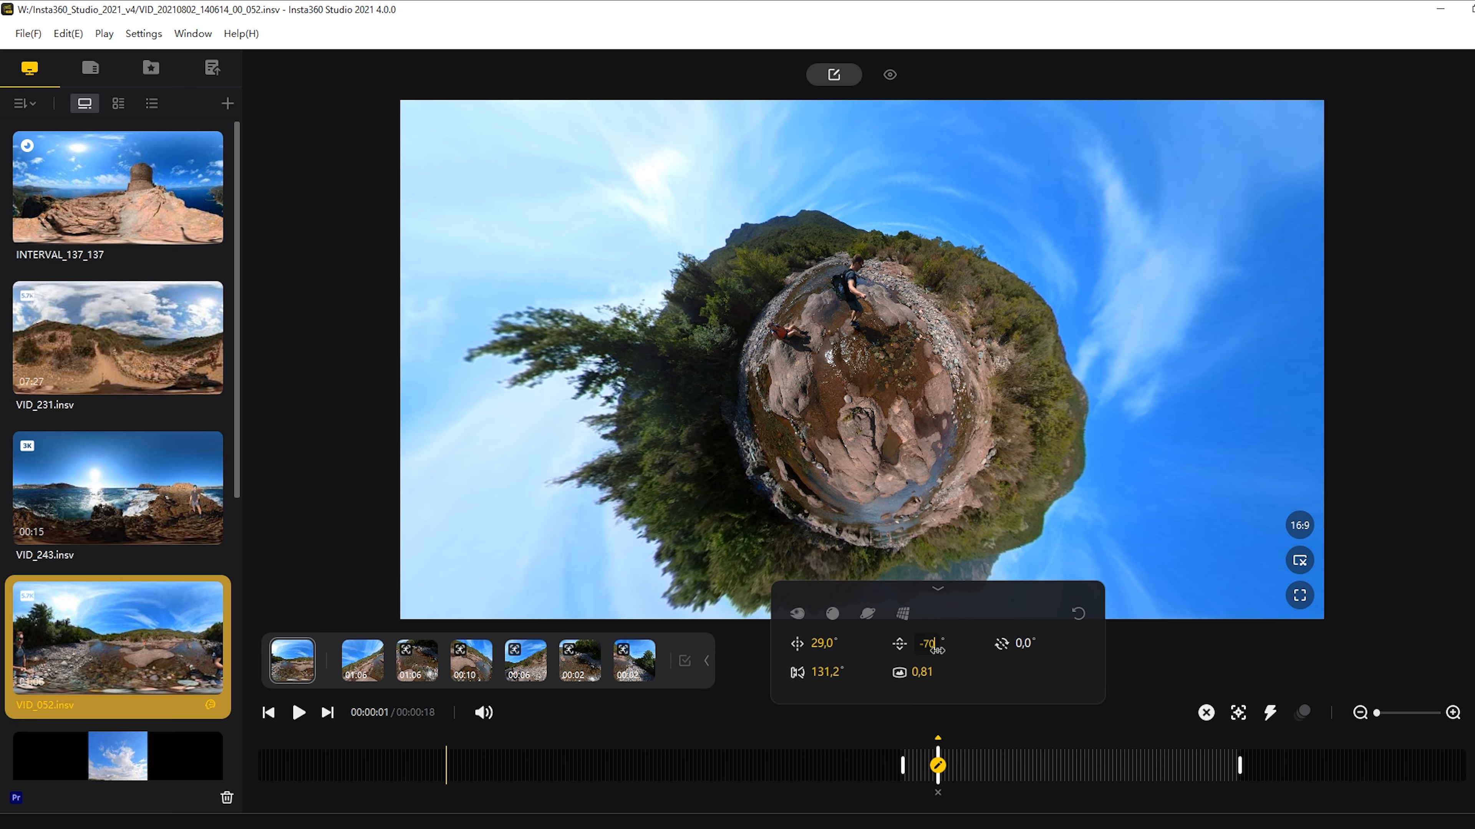
{"action": "key", "text": "Return"}
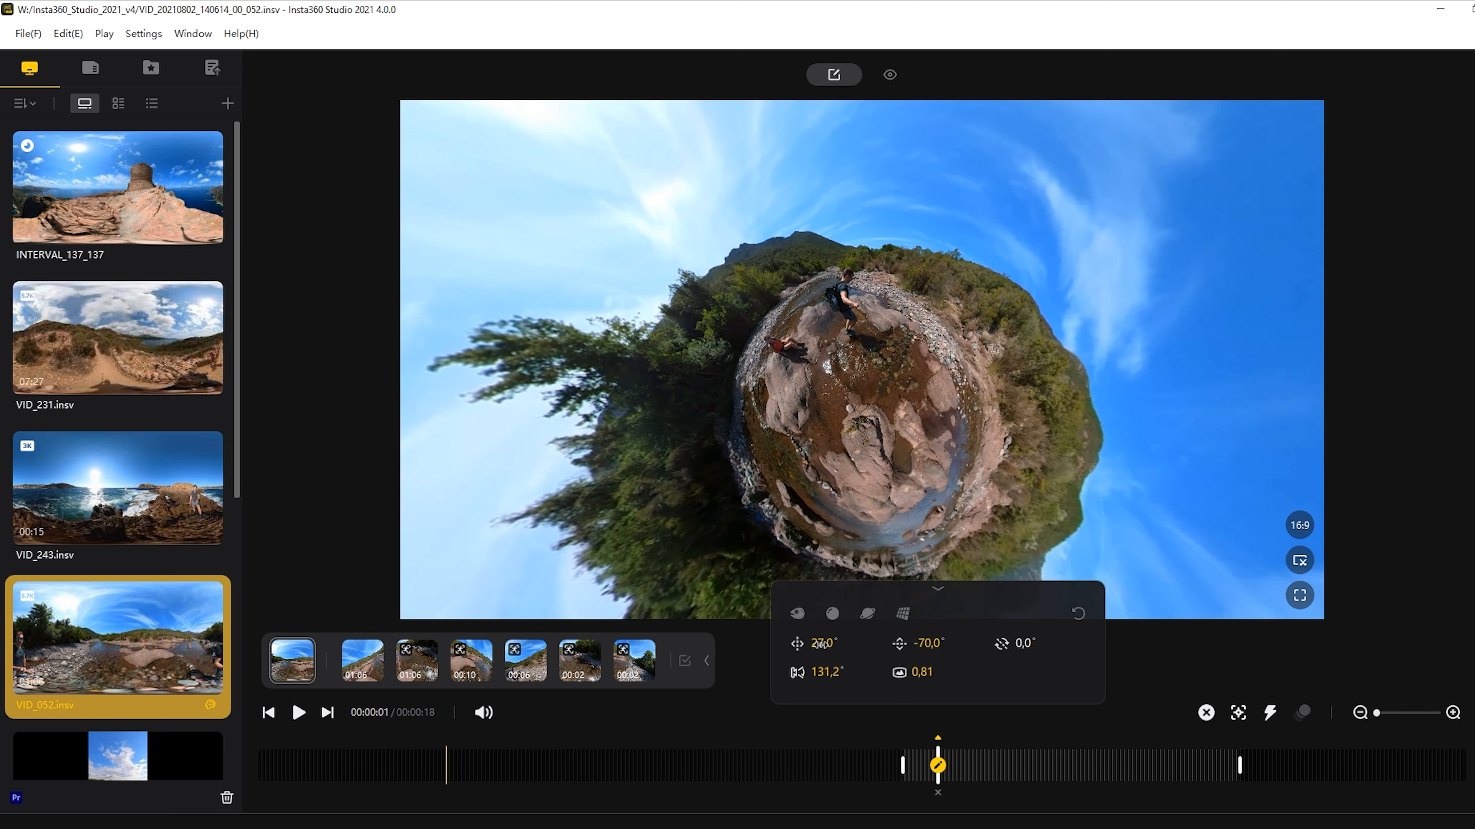
{"action": "left_click_drag", "start_coordinate": [928, 639], "coordinate": [918, 641]}
{"action": "left_click_drag", "start_coordinate": [823, 672], "coordinate": [846, 672]}
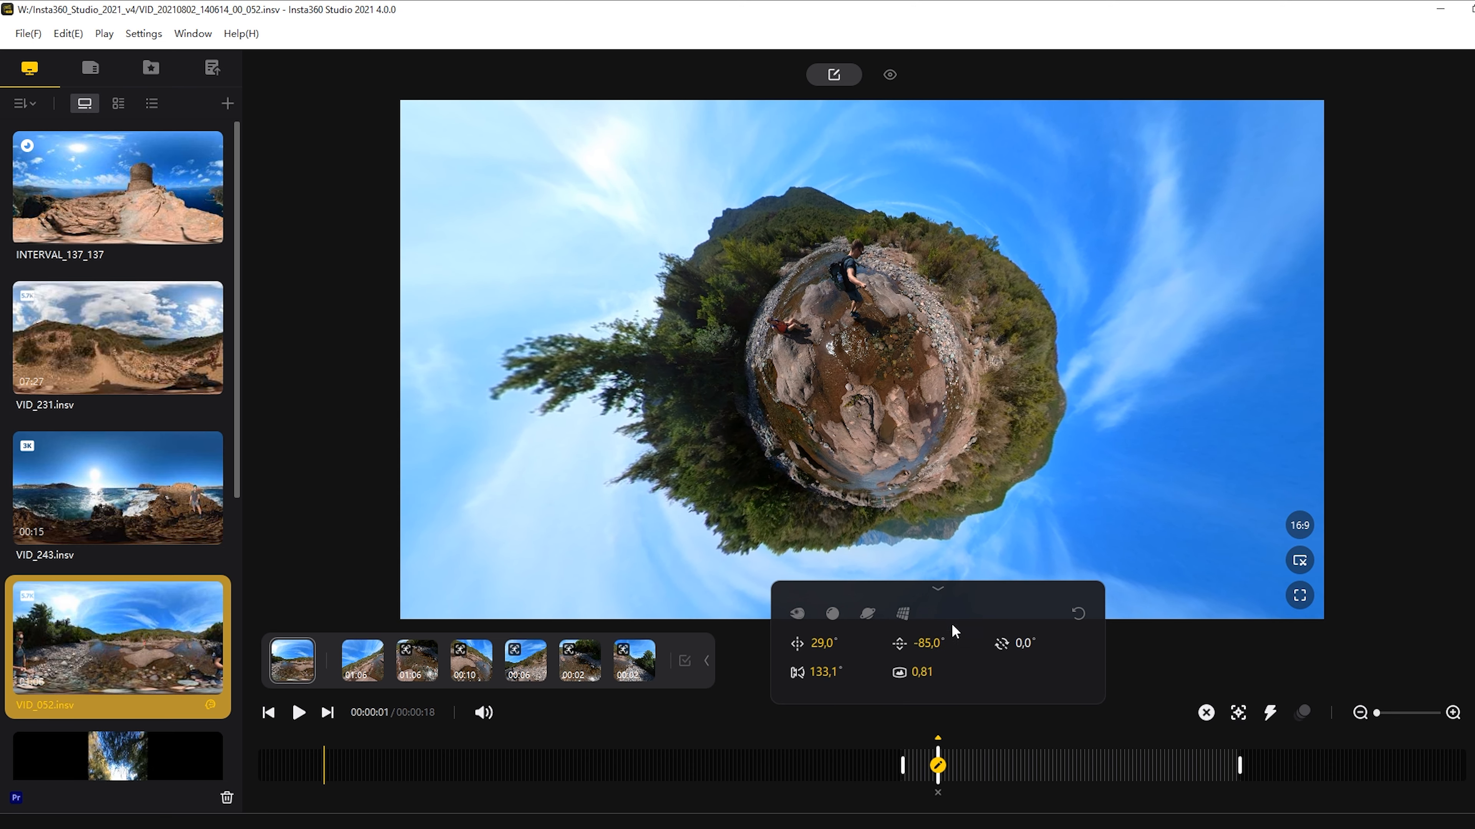
Step: Close the keyframe's settings and play the clip from its trimmed start, pausing at 13 seconds
{"action": "left_click", "coordinate": [938, 589]}
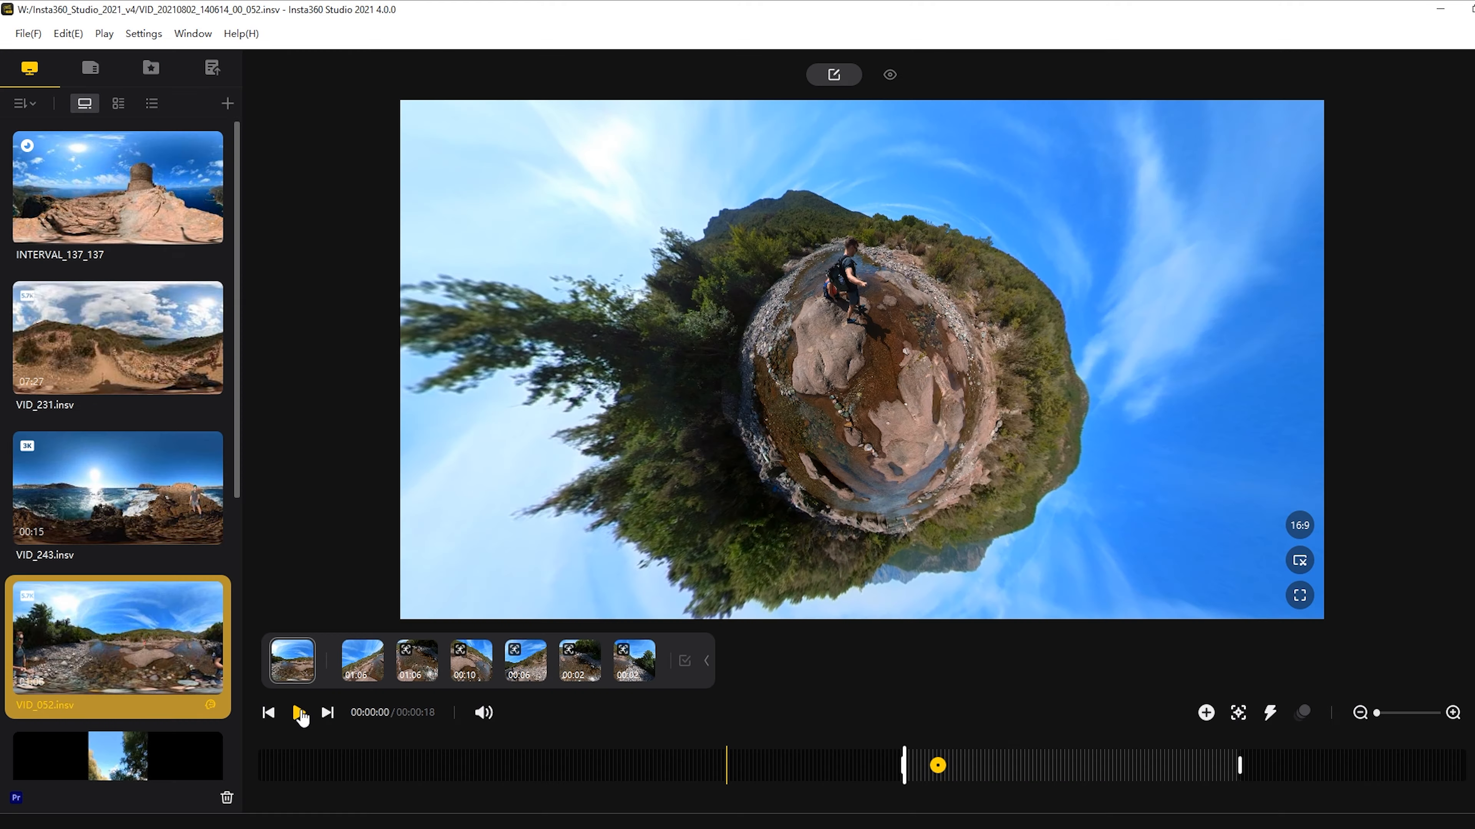
{"action": "left_click", "coordinate": [299, 713]}
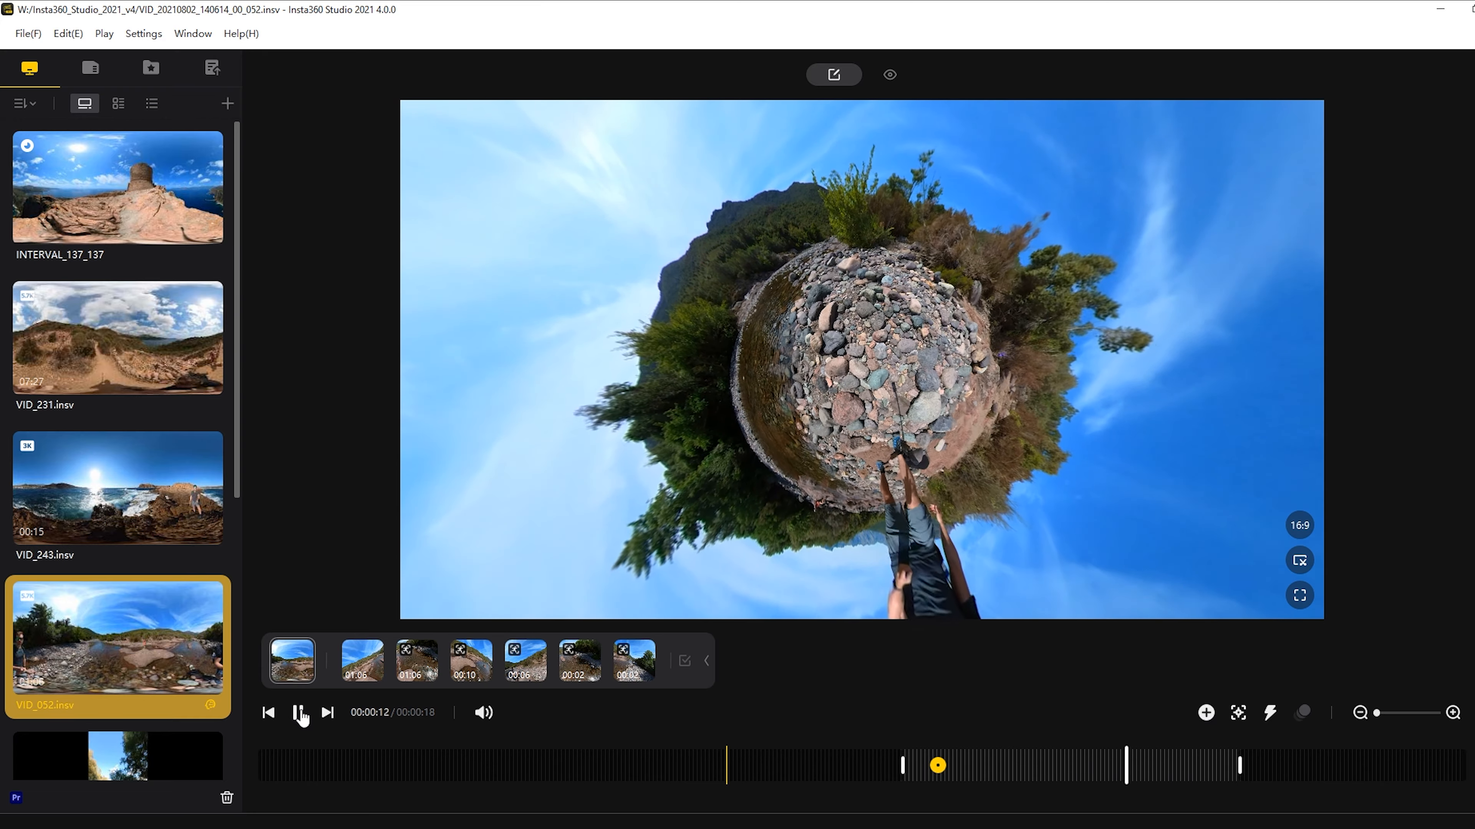
{"action": "left_click", "coordinate": [299, 713]}
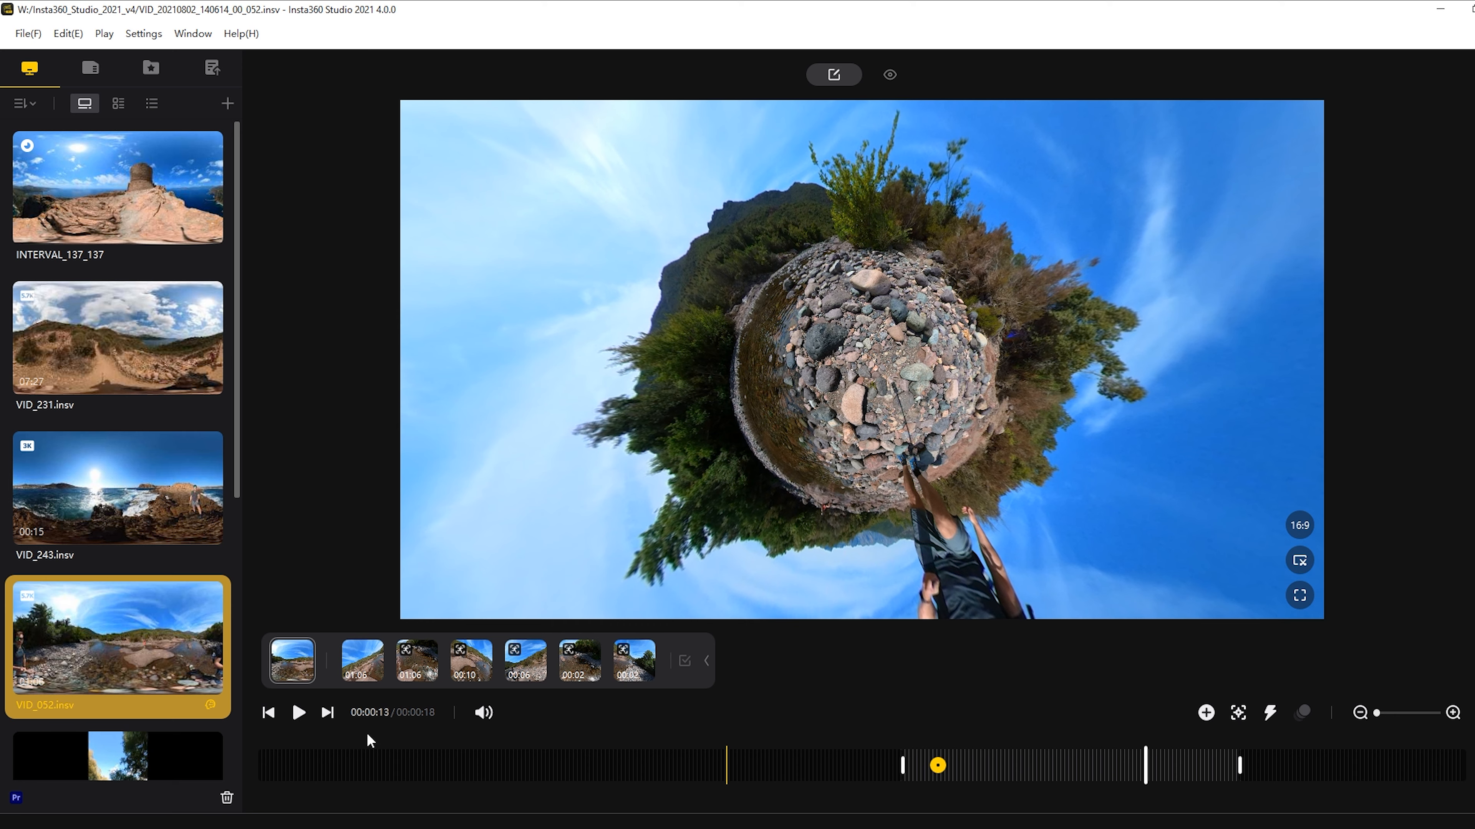
Step: Add a second keyframe at 13 seconds and frame the hiker walking toward the camera in a level, non-planet view
{"action": "left_click", "coordinate": [1207, 713]}
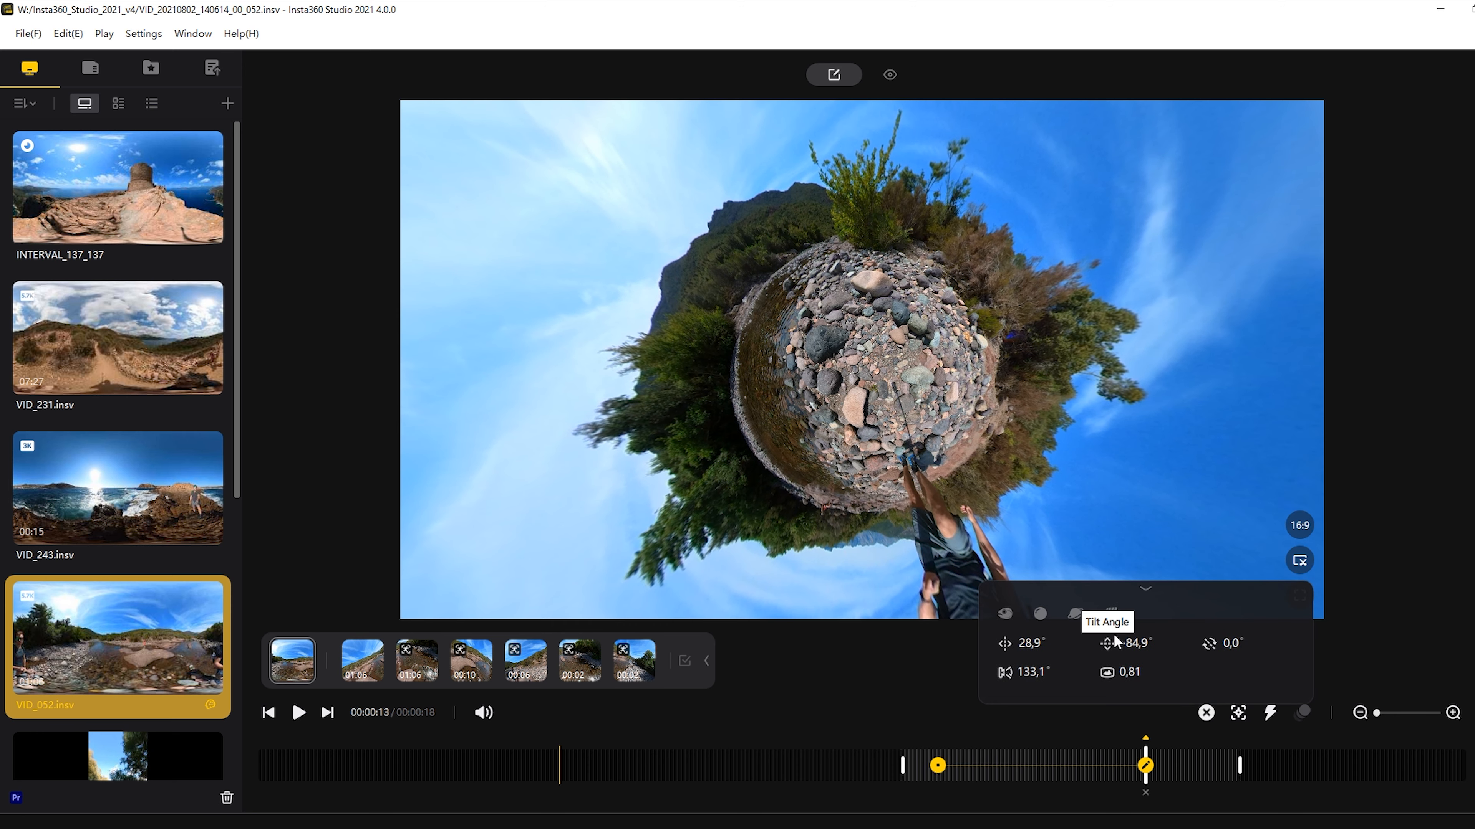
{"action": "left_click", "coordinate": [1113, 618]}
{"action": "left_click_drag", "start_coordinate": [776, 375], "coordinate": [858, 398]}
{"action": "scroll", "coordinate": [885, 364], "scroll_direction": "down", "scroll_amount": 3}
{"action": "left_click", "coordinate": [1152, 589]}
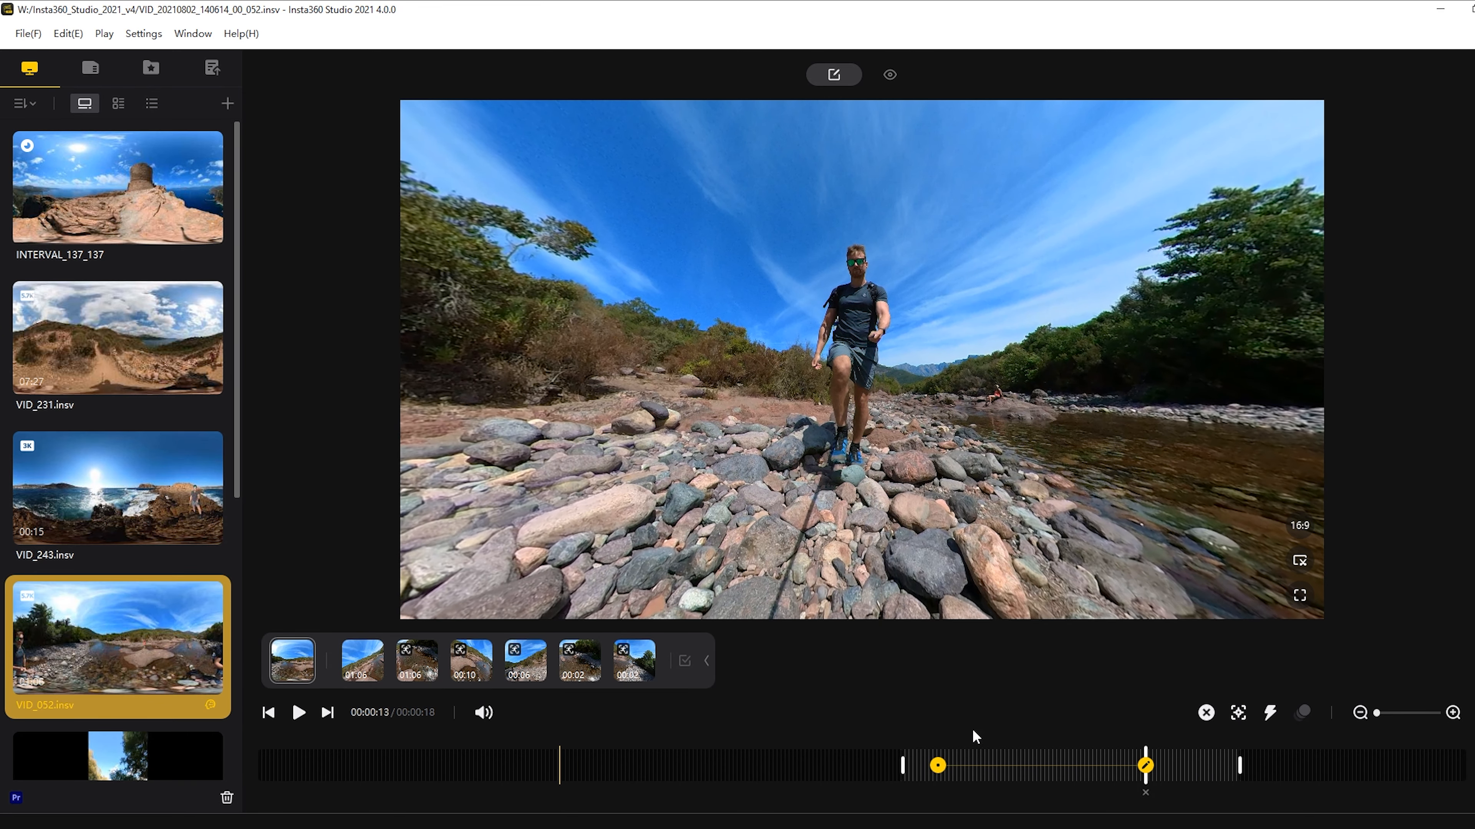
Step: Play the clip from its trimmed start to review the movement between the two keyframes
{"action": "left_click", "coordinate": [905, 749]}
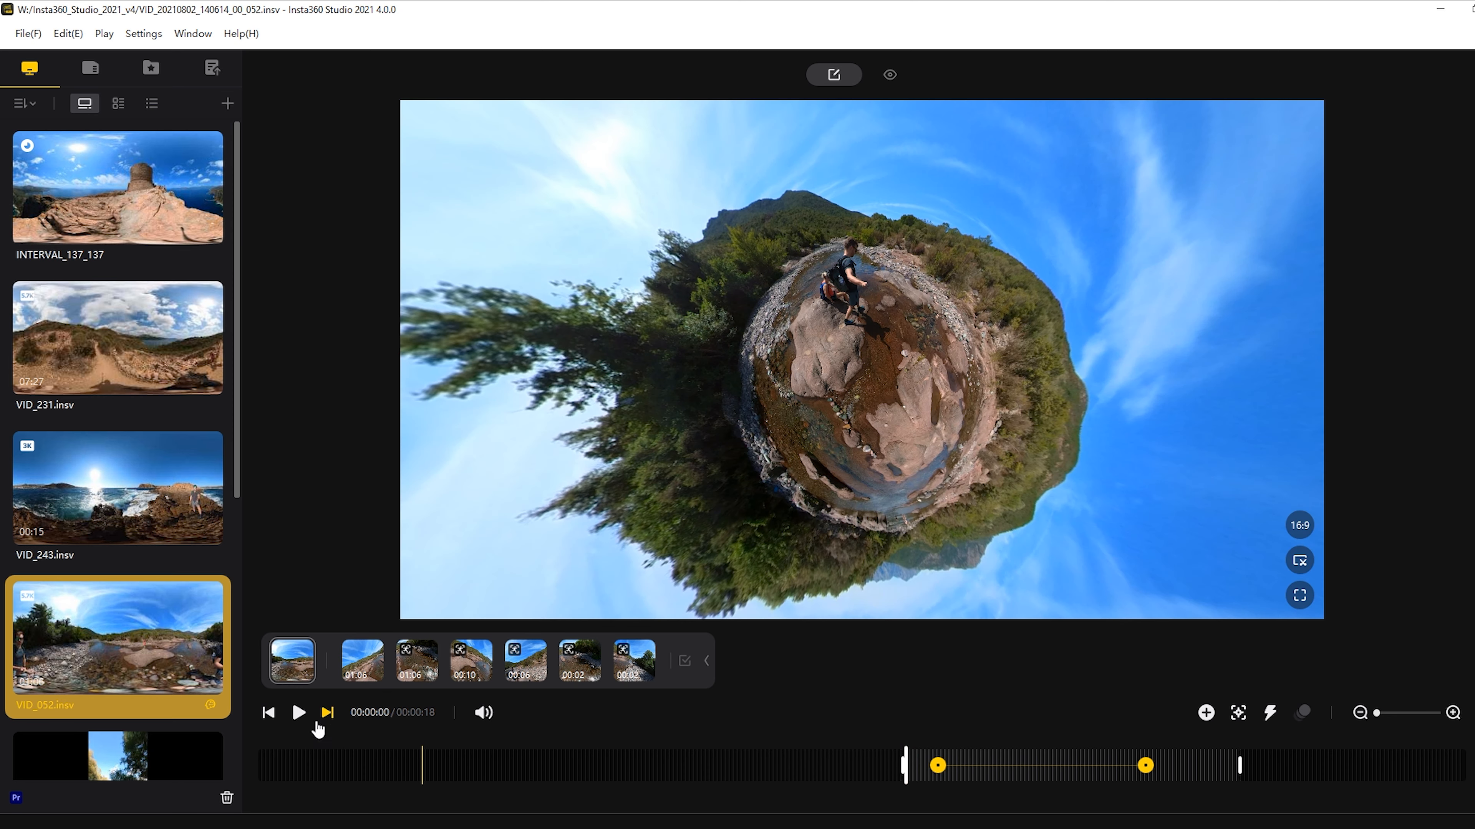
{"action": "left_click", "coordinate": [299, 713]}
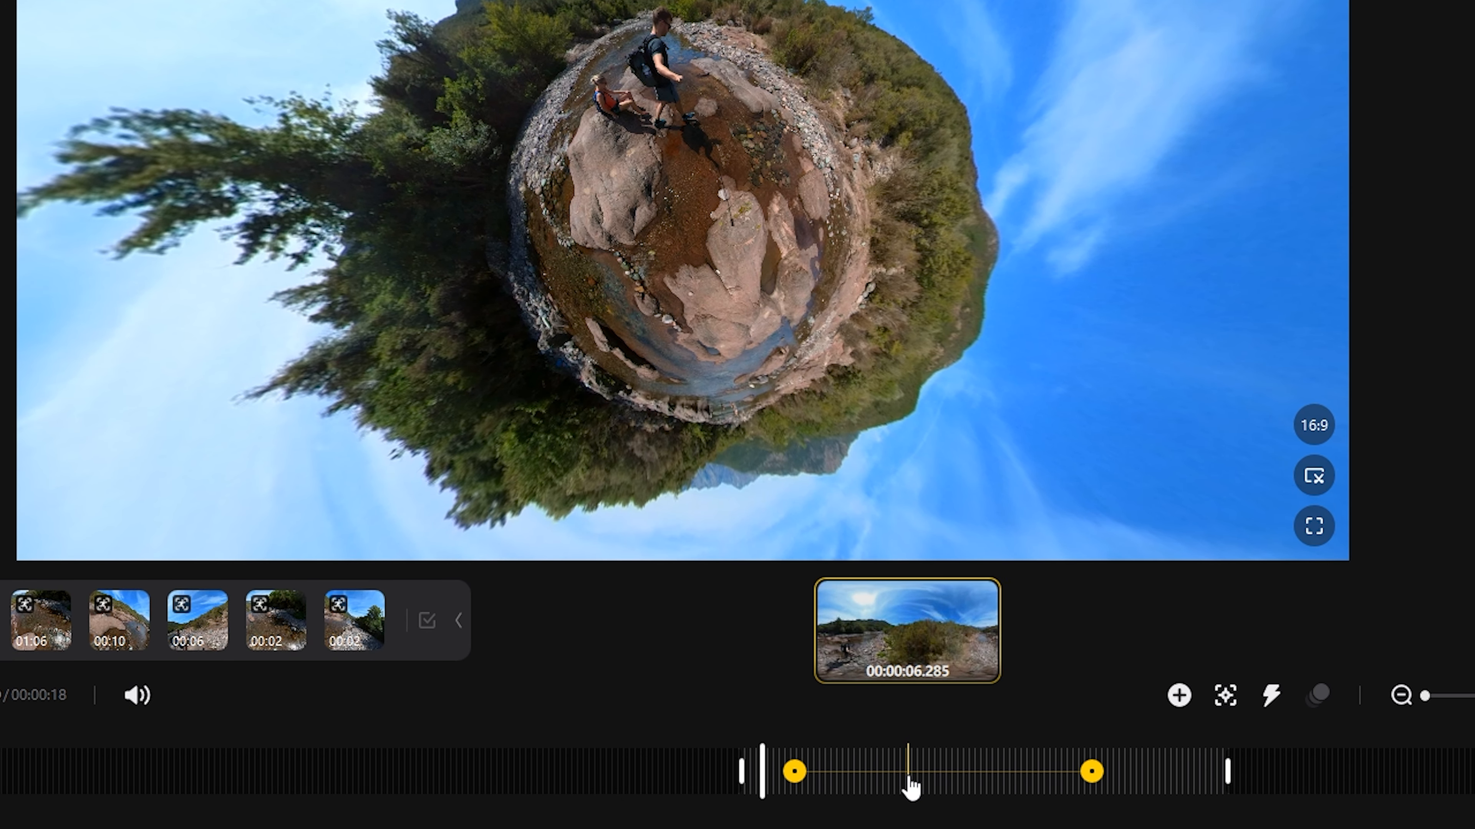
Step: Move the first keyframe along the timeline closer to the second one and open its settings at the new position
{"action": "left_click", "coordinate": [795, 771]}
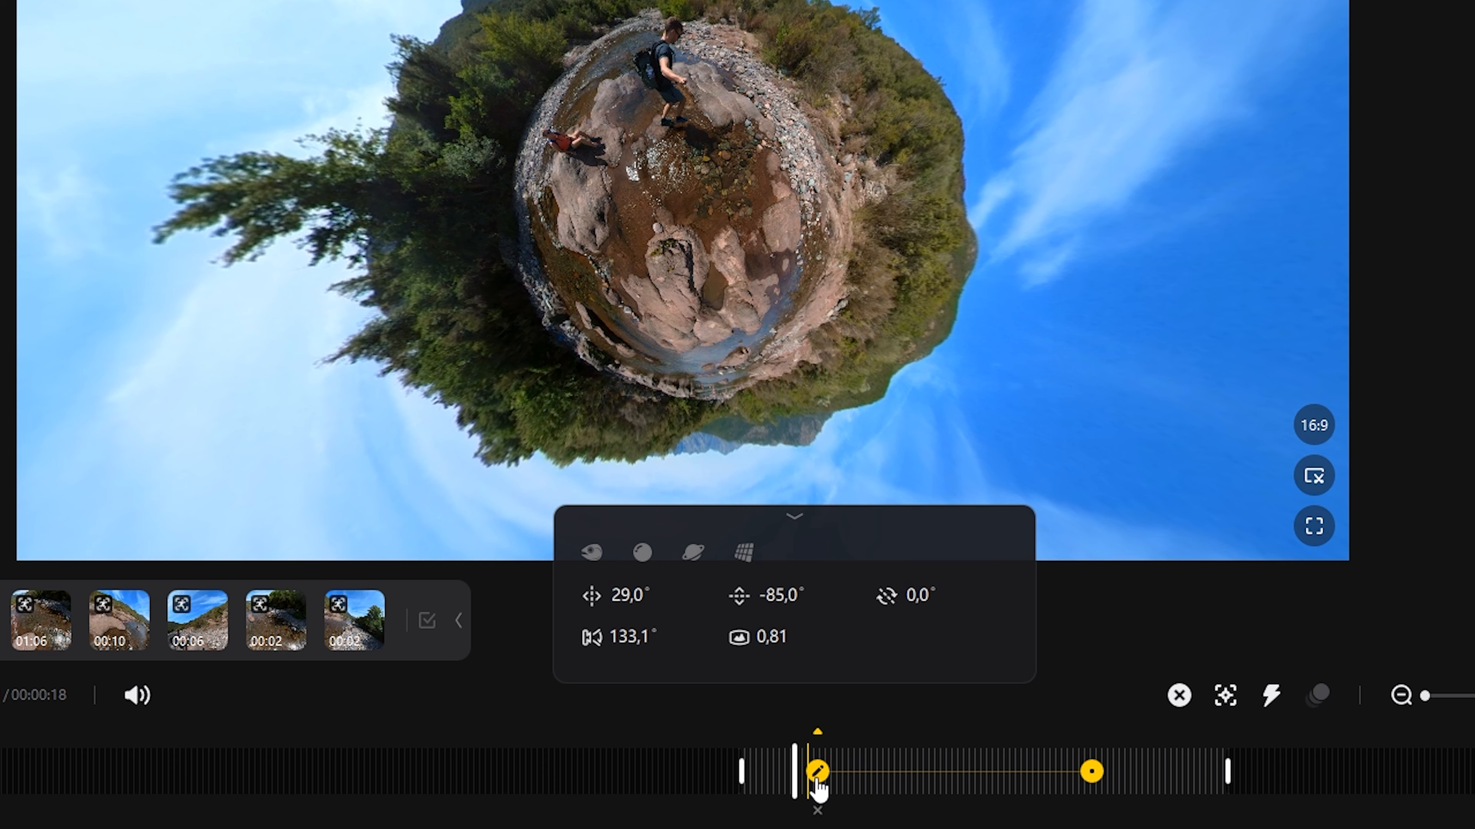
{"action": "left_click_drag", "start_coordinate": [834, 779], "coordinate": [836, 779]}
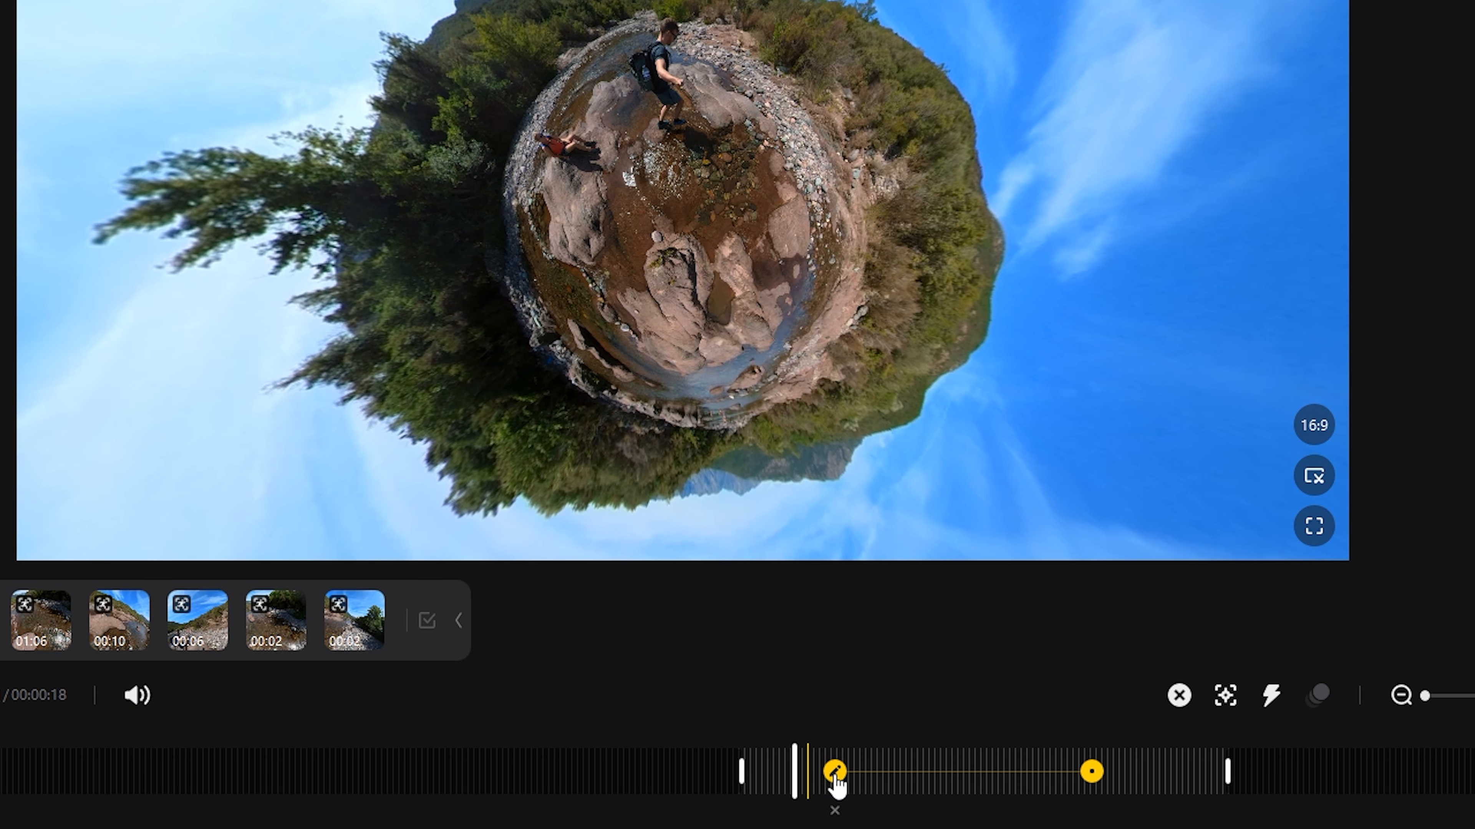
{"action": "left_click", "coordinate": [834, 776]}
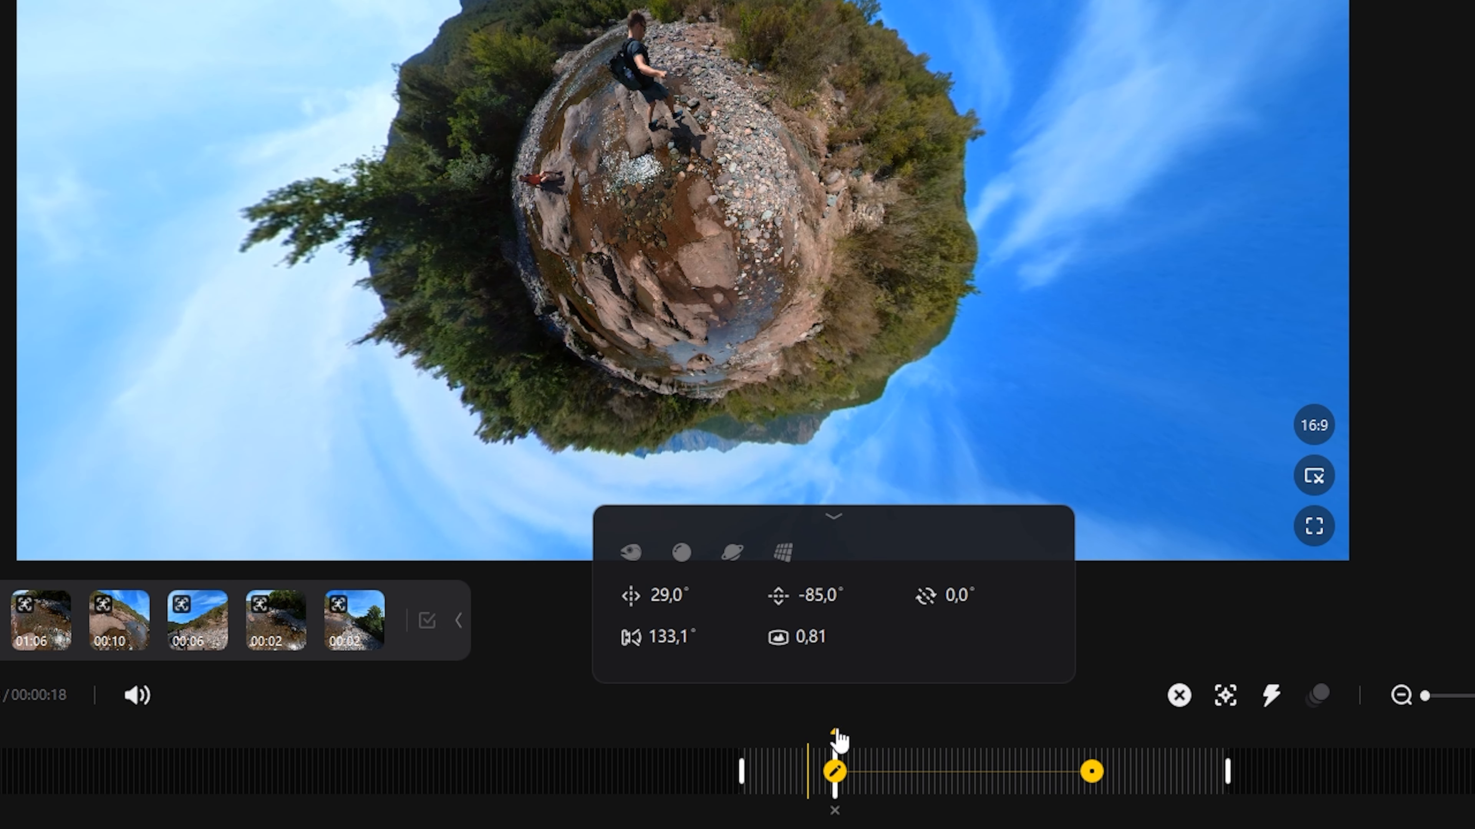
Step: Set the first keyframe's pan angle to 33° and close its settings
{"action": "left_click_drag", "start_coordinate": [664, 601], "coordinate": [674, 608]}
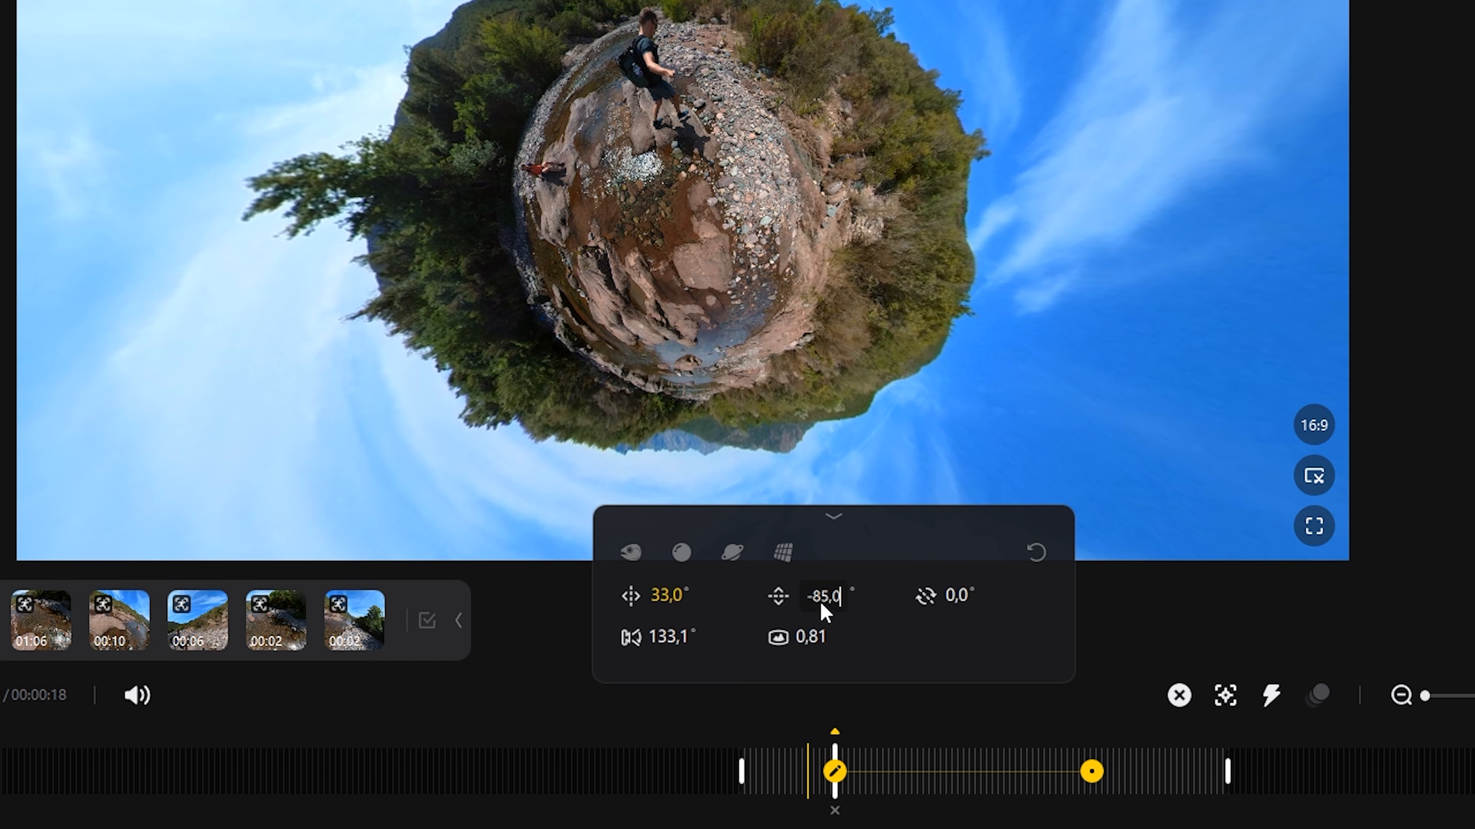
{"action": "left_click", "coordinate": [833, 517]}
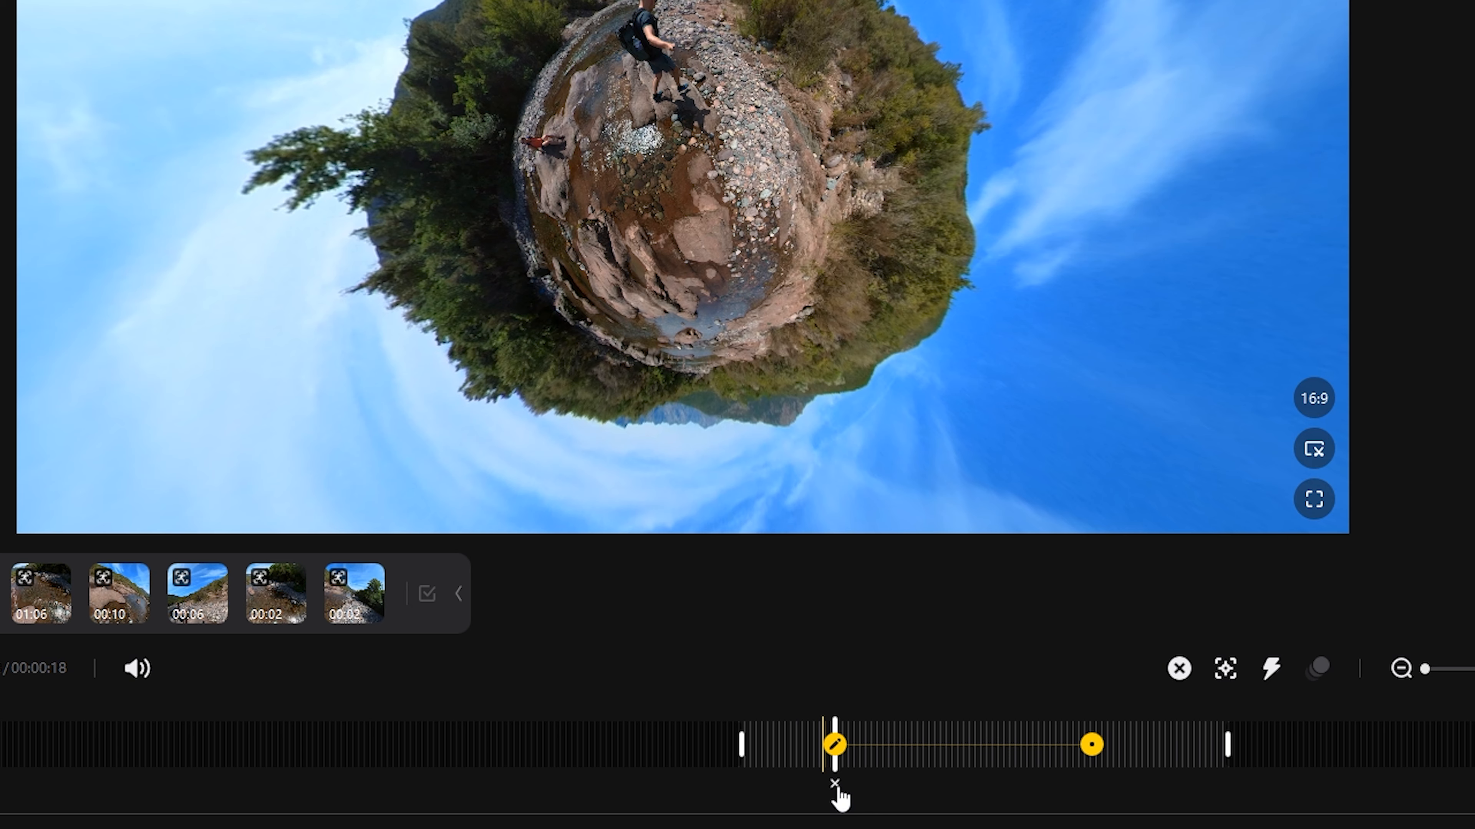
Step: Delete the first keyframe and undo the deletion to restore it
{"action": "left_click", "coordinate": [834, 784]}
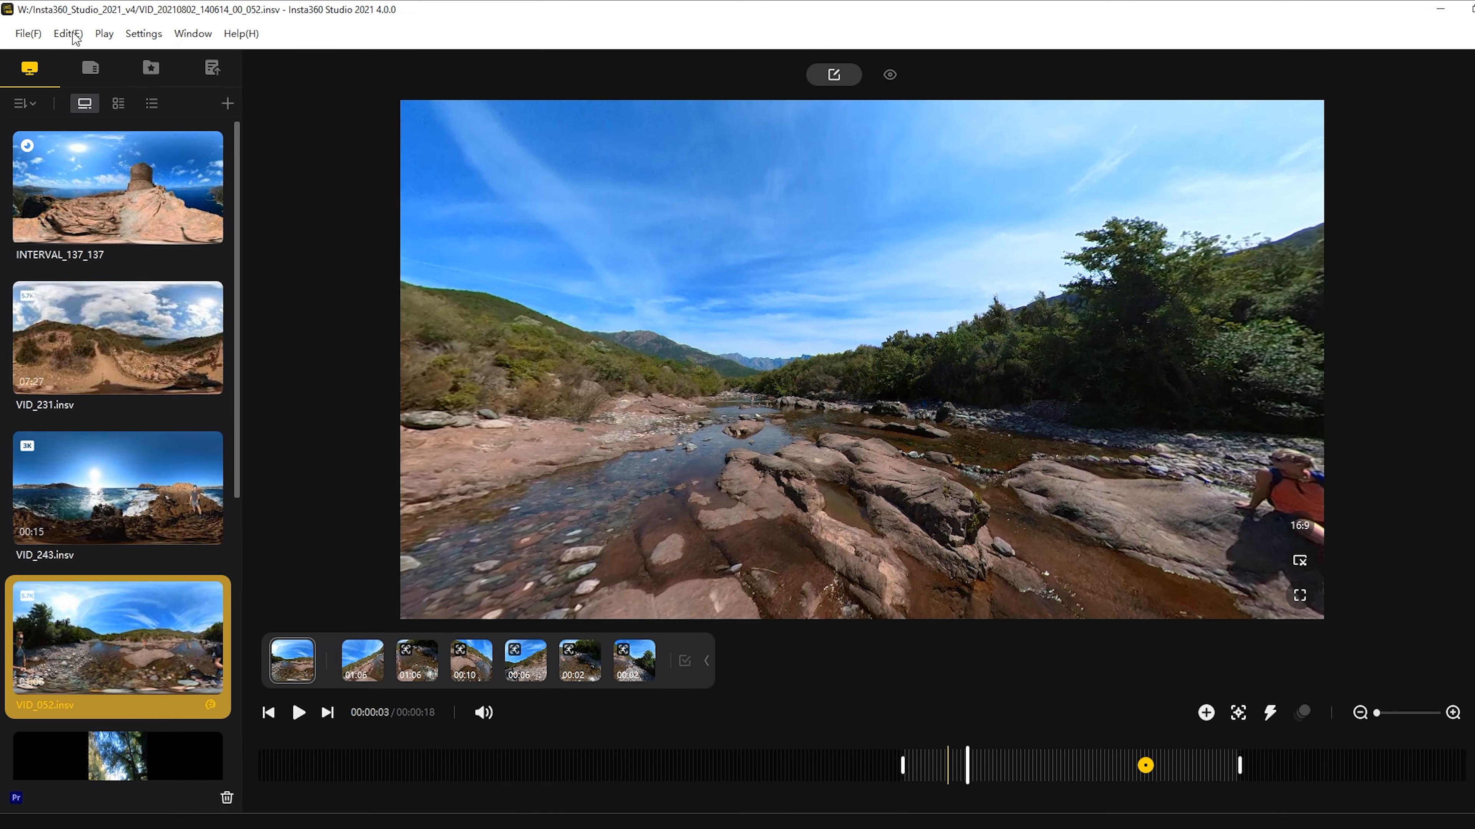
{"action": "left_click", "coordinate": [13, 0]}
{"action": "left_click", "coordinate": [69, 62]}
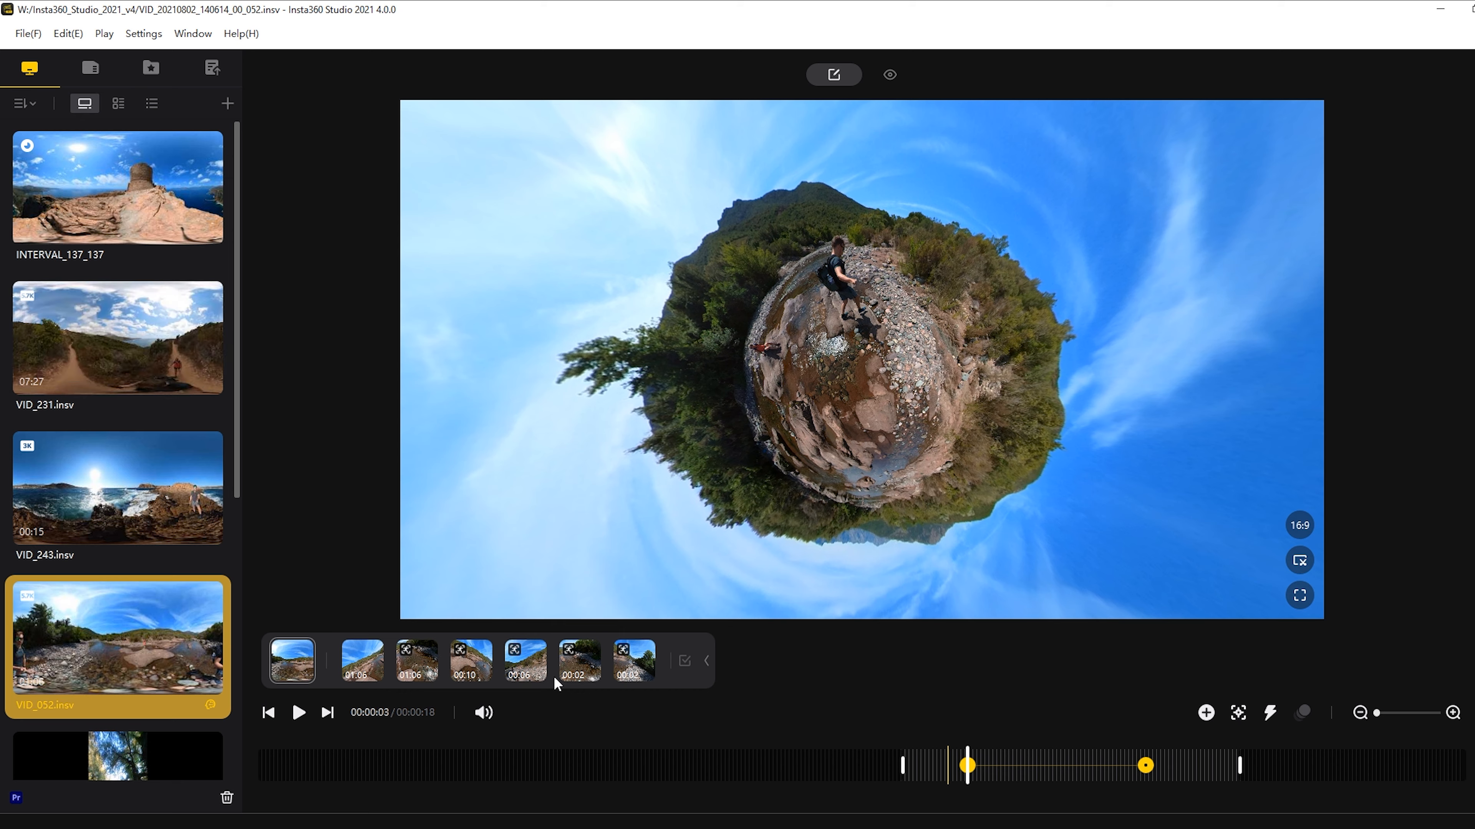
{"action": "left_click", "coordinate": [554, 755]}
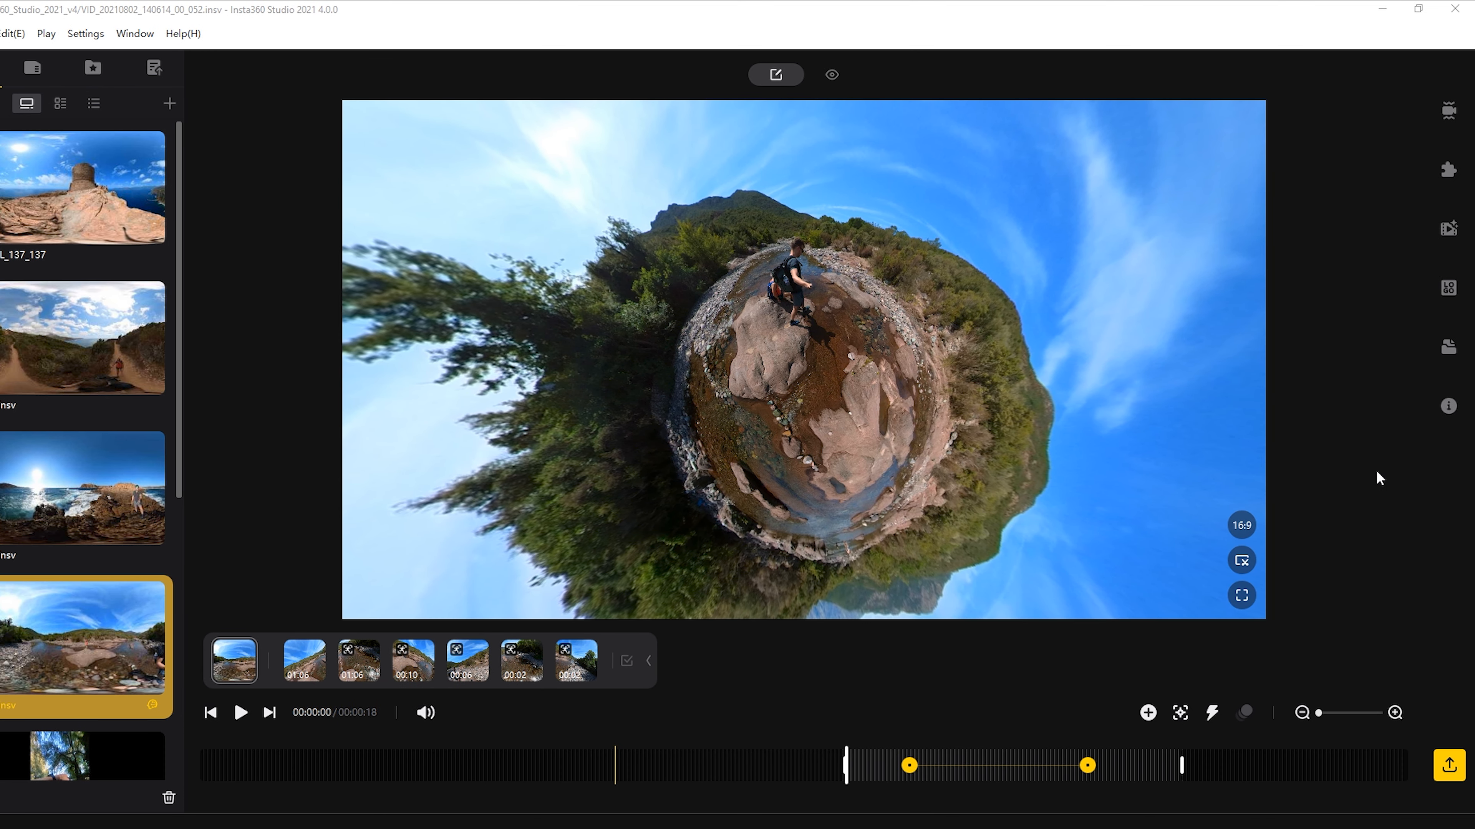
Step: Create a new project for the clip in Project Management and name it Keyframe Transition
{"action": "left_click", "coordinate": [1445, 351]}
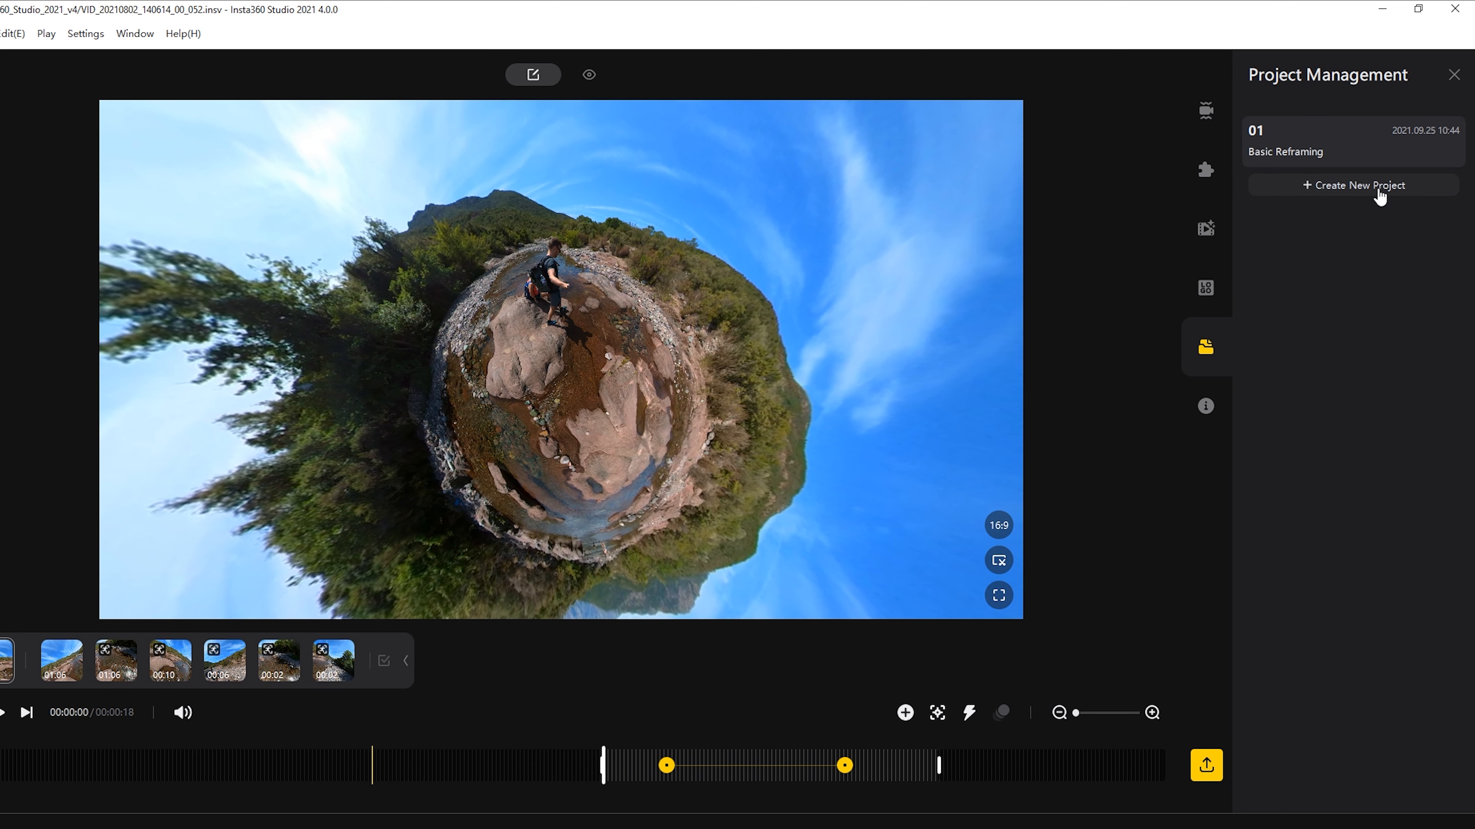
{"action": "left_click", "coordinate": [1381, 194]}
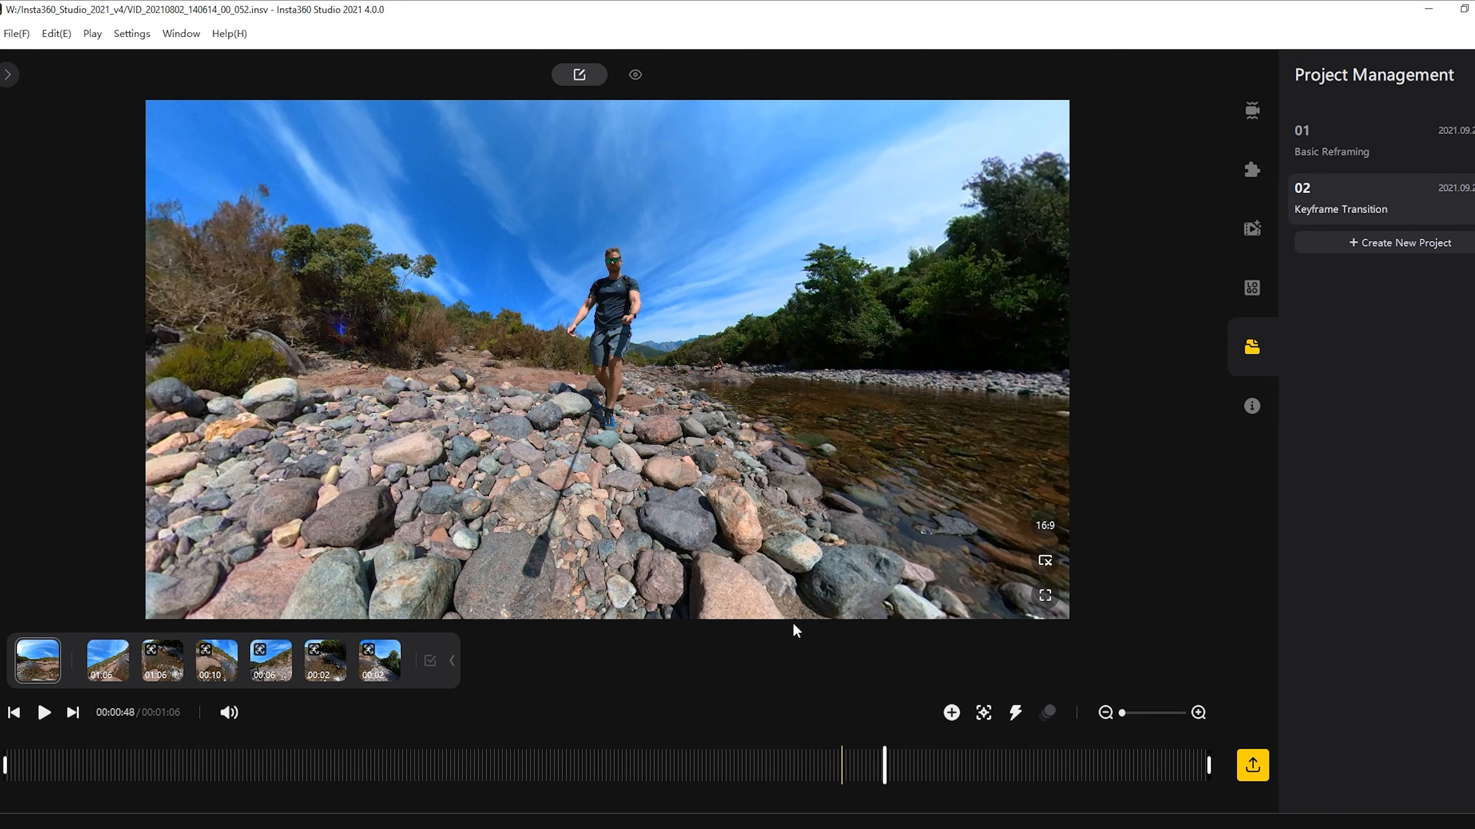
Step: Add one keyframe at 48 seconds and another at 52 seconds in the Keyframe Transition project
{"action": "left_click", "coordinate": [963, 713]}
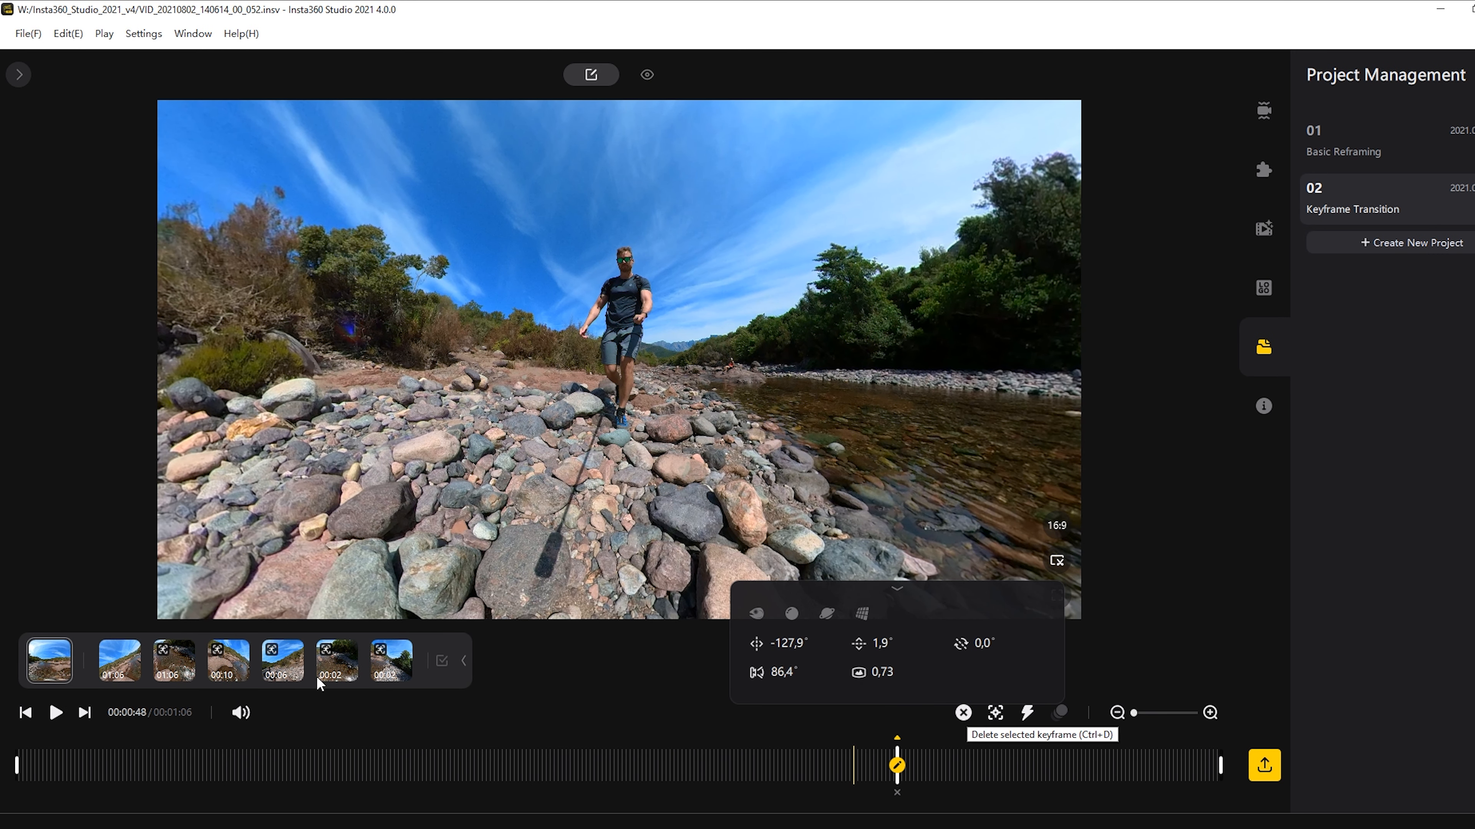
{"action": "left_click", "coordinate": [55, 713]}
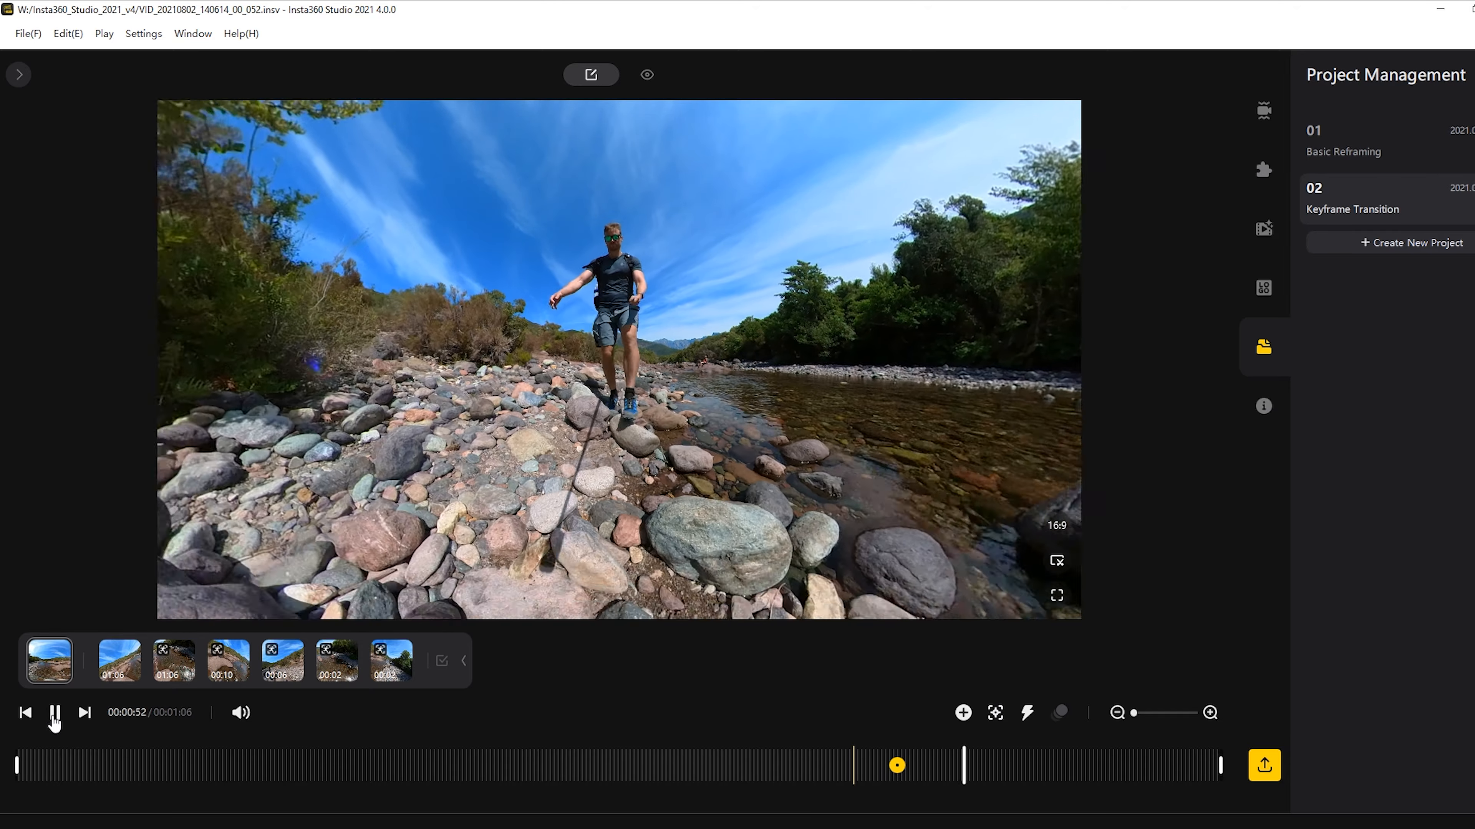
{"action": "left_click", "coordinate": [55, 719]}
{"action": "left_click", "coordinate": [963, 713]}
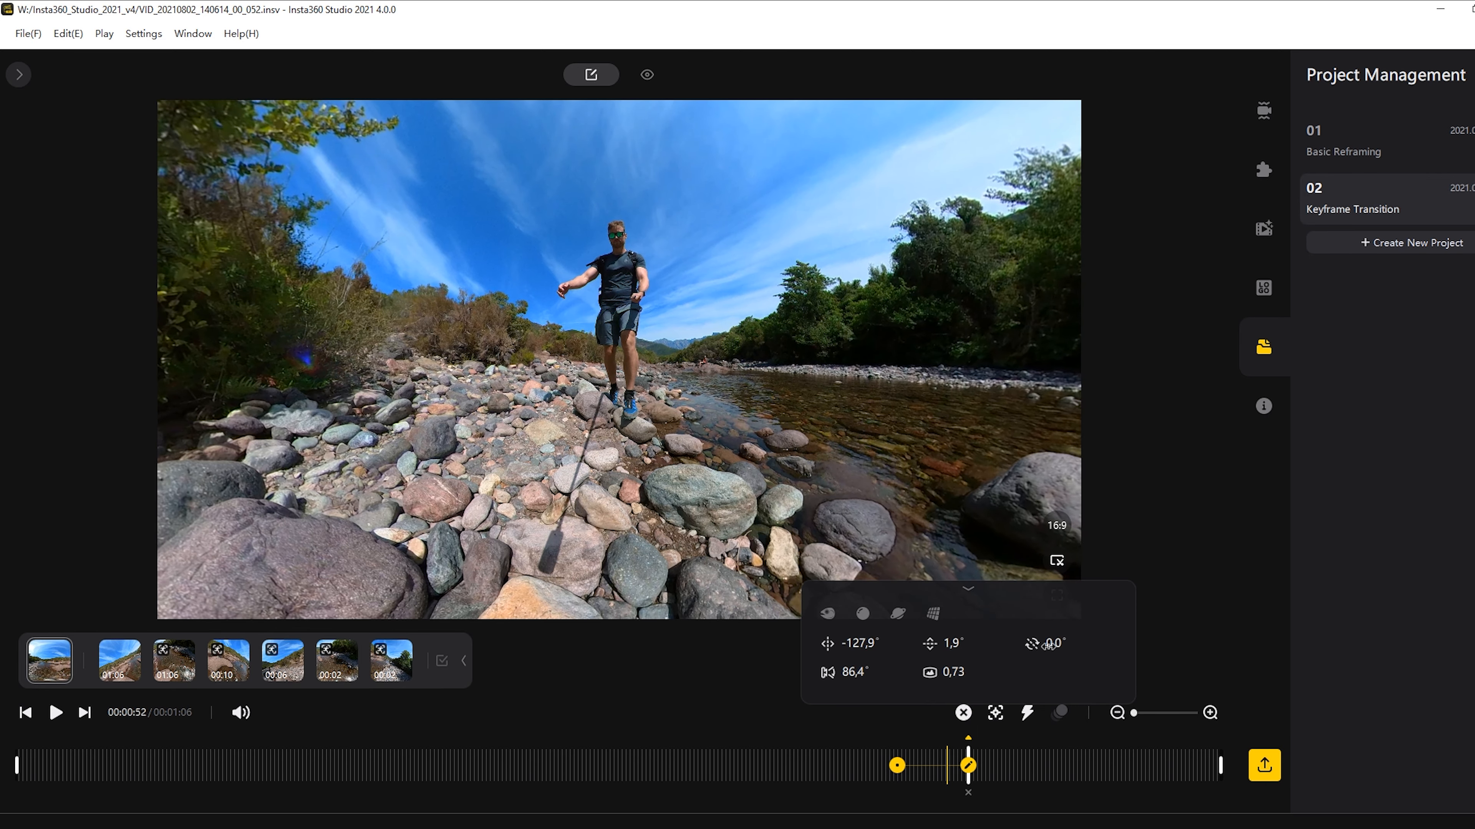
{"action": "left_click_drag", "start_coordinate": [1047, 646], "coordinate": [1075, 667]}
Step: Play the clip from just before the first keyframe to just past the second to review the movement
{"action": "left_click", "coordinate": [867, 766]}
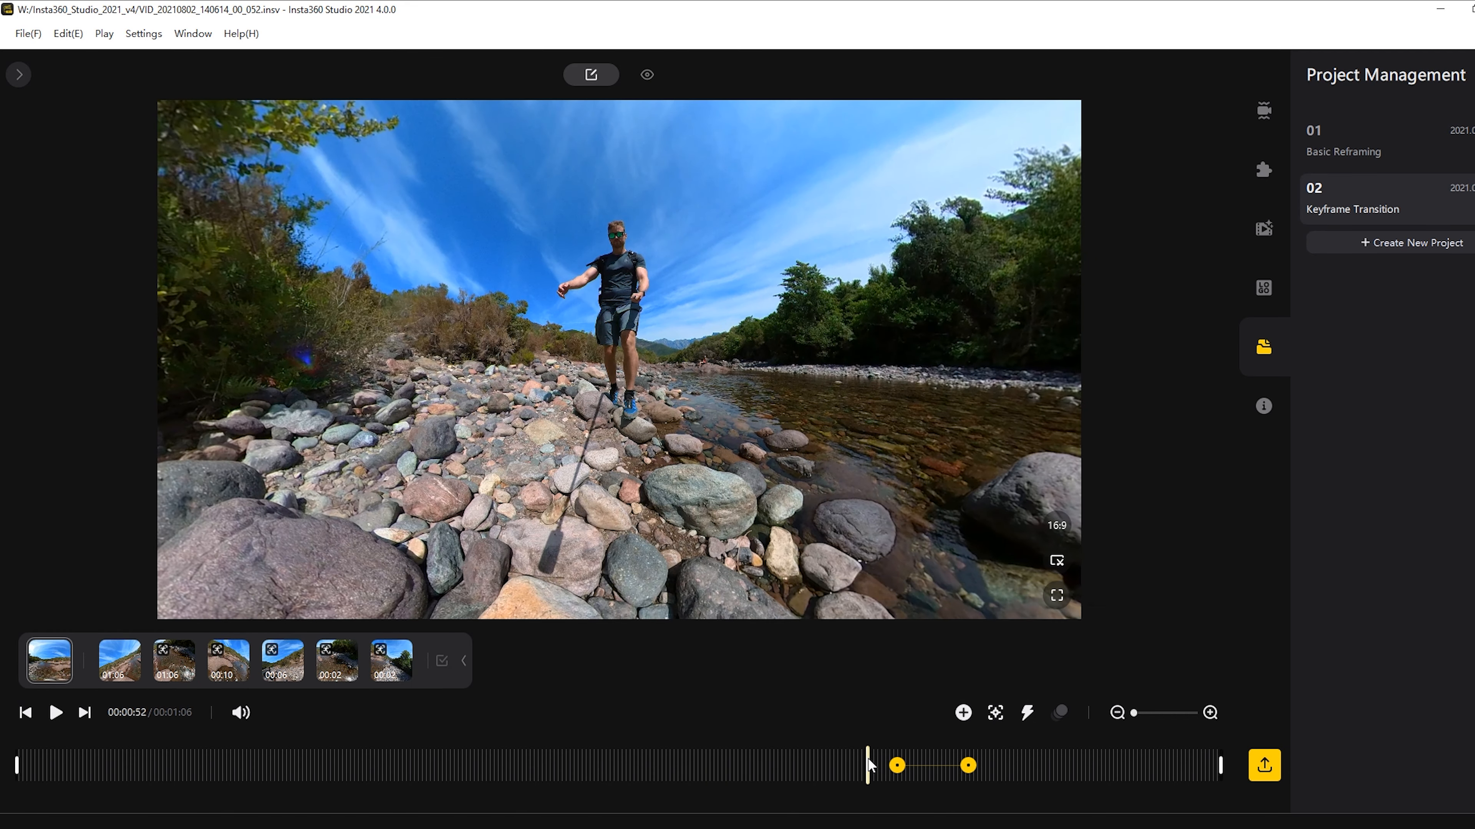
{"action": "left_click", "coordinate": [56, 714]}
{"action": "left_click", "coordinate": [55, 713]}
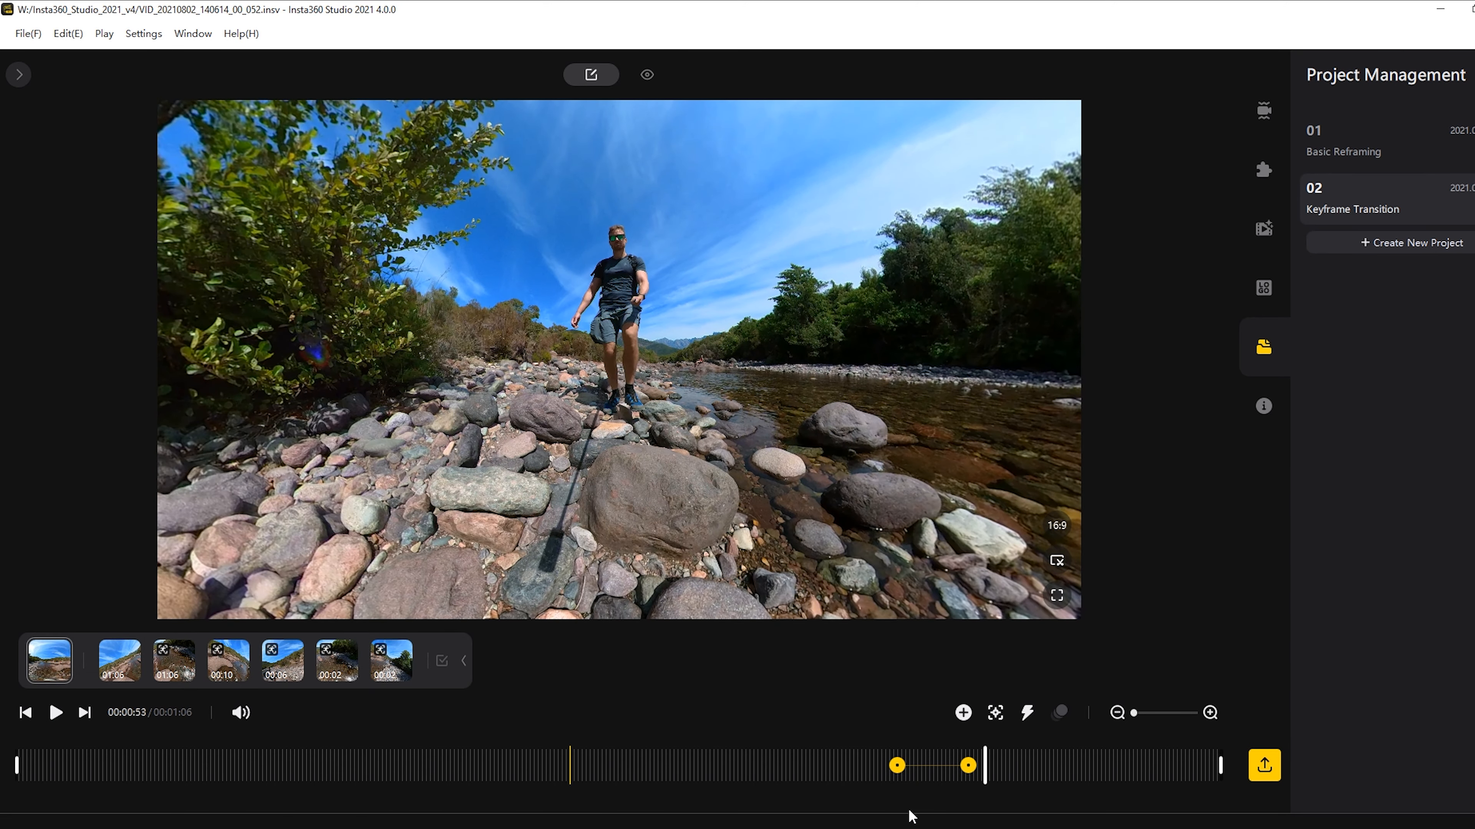
Step: View the transition options between the two keyframes and play that section with Smooth Dissolve
{"action": "left_click", "coordinate": [940, 768]}
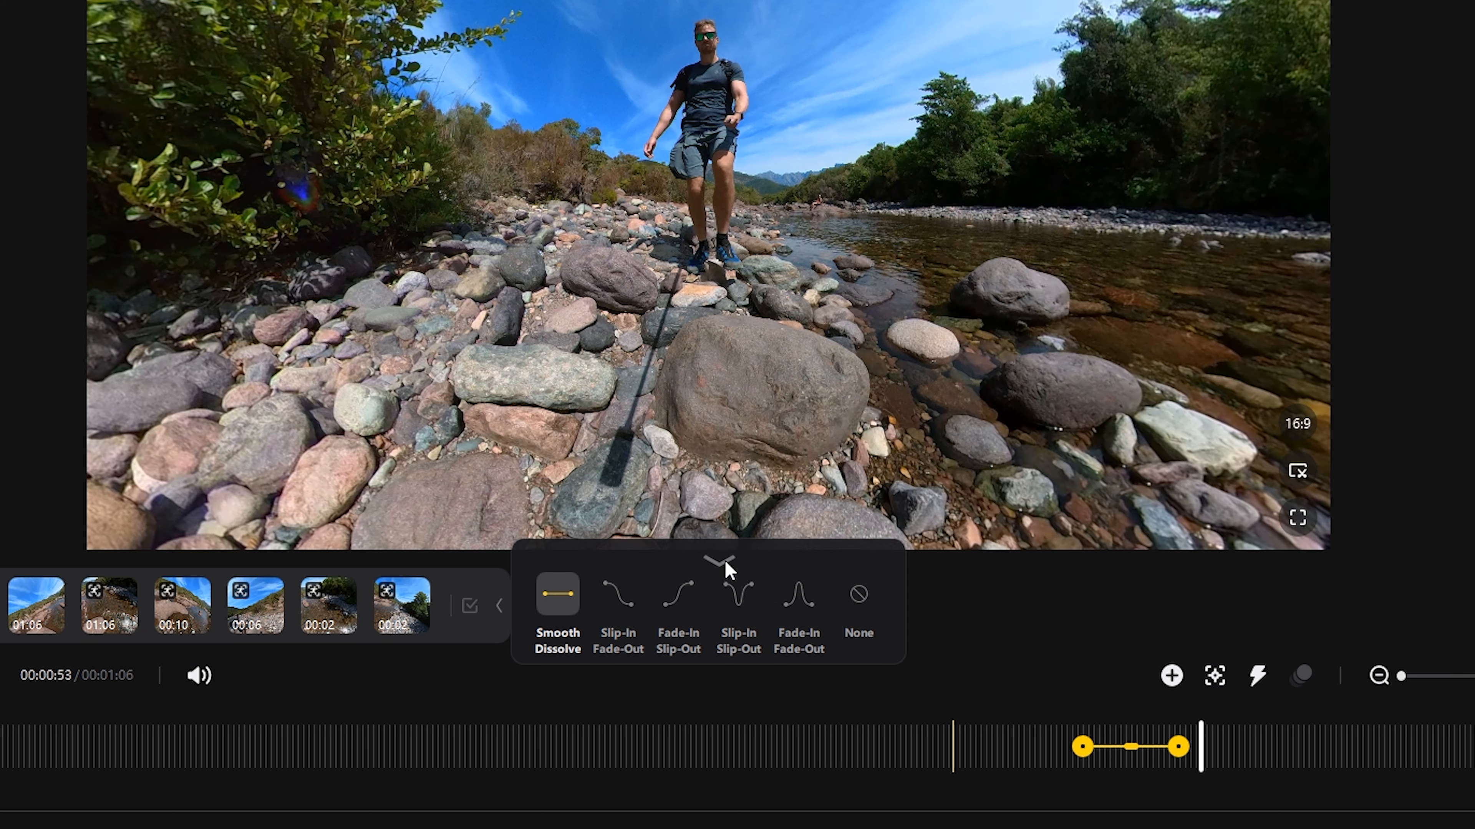
{"action": "left_click", "coordinate": [1039, 744]}
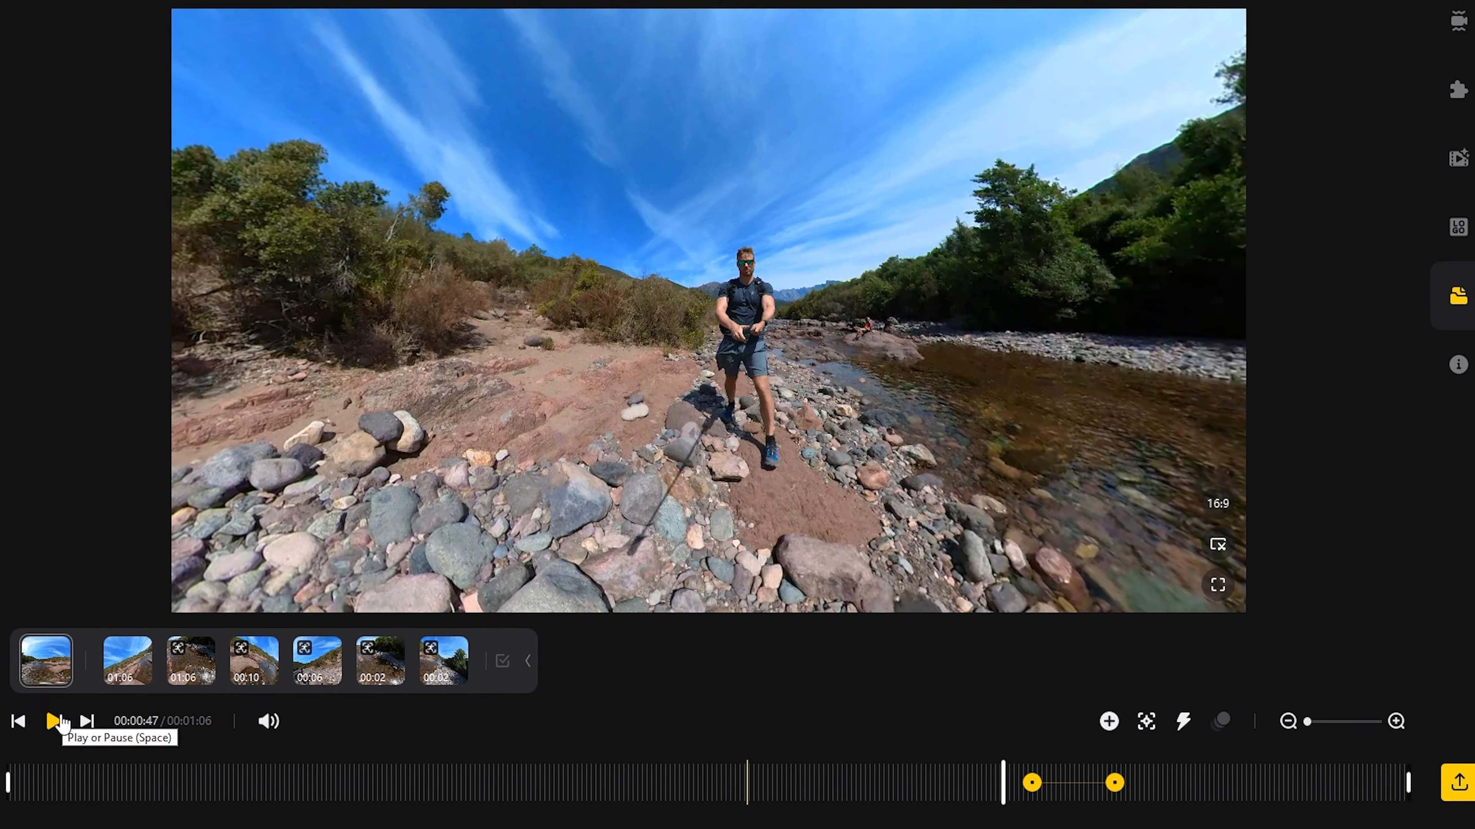
{"action": "left_click", "coordinate": [55, 722]}
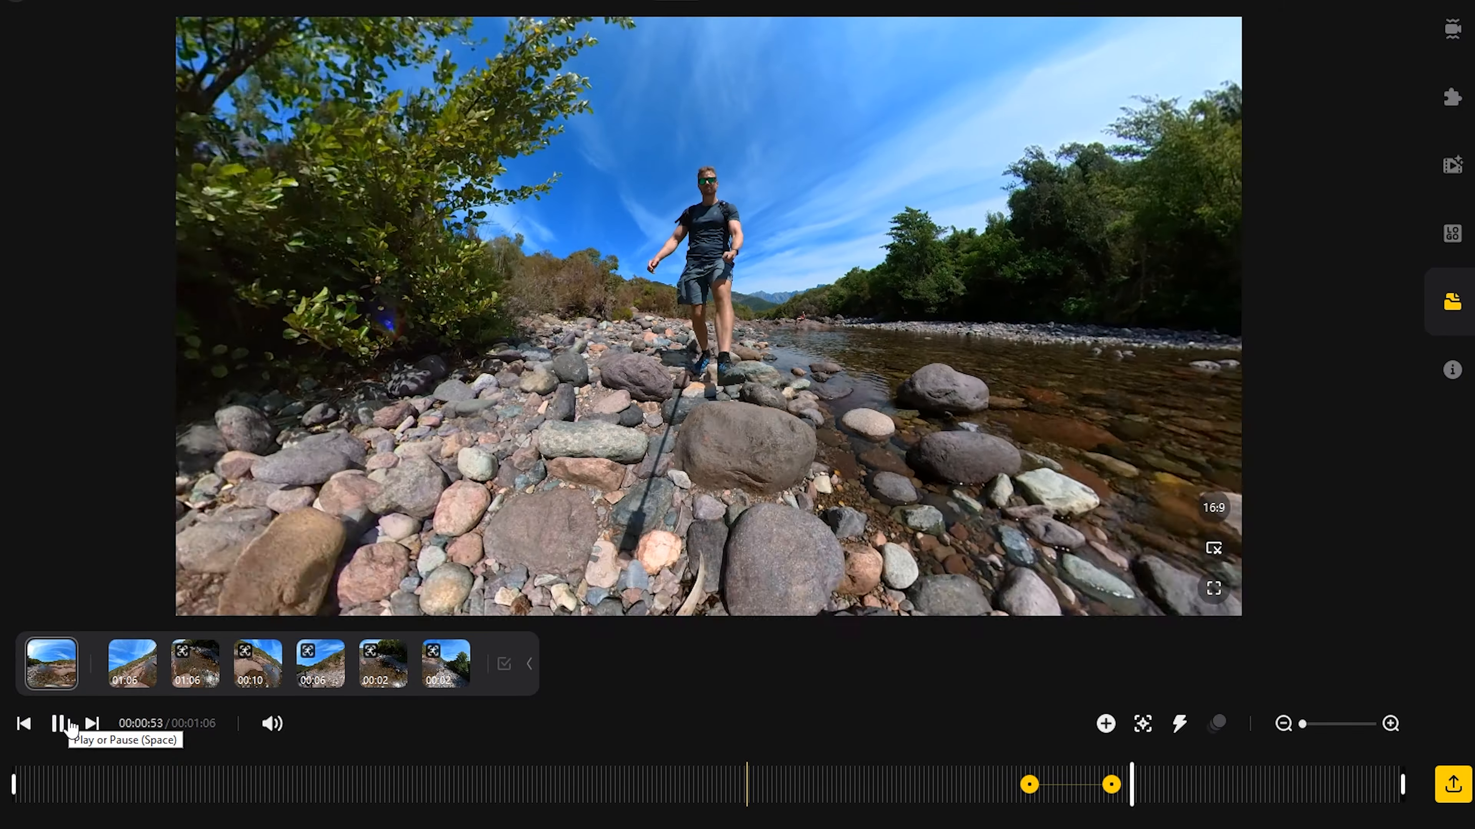
{"action": "left_click", "coordinate": [58, 723]}
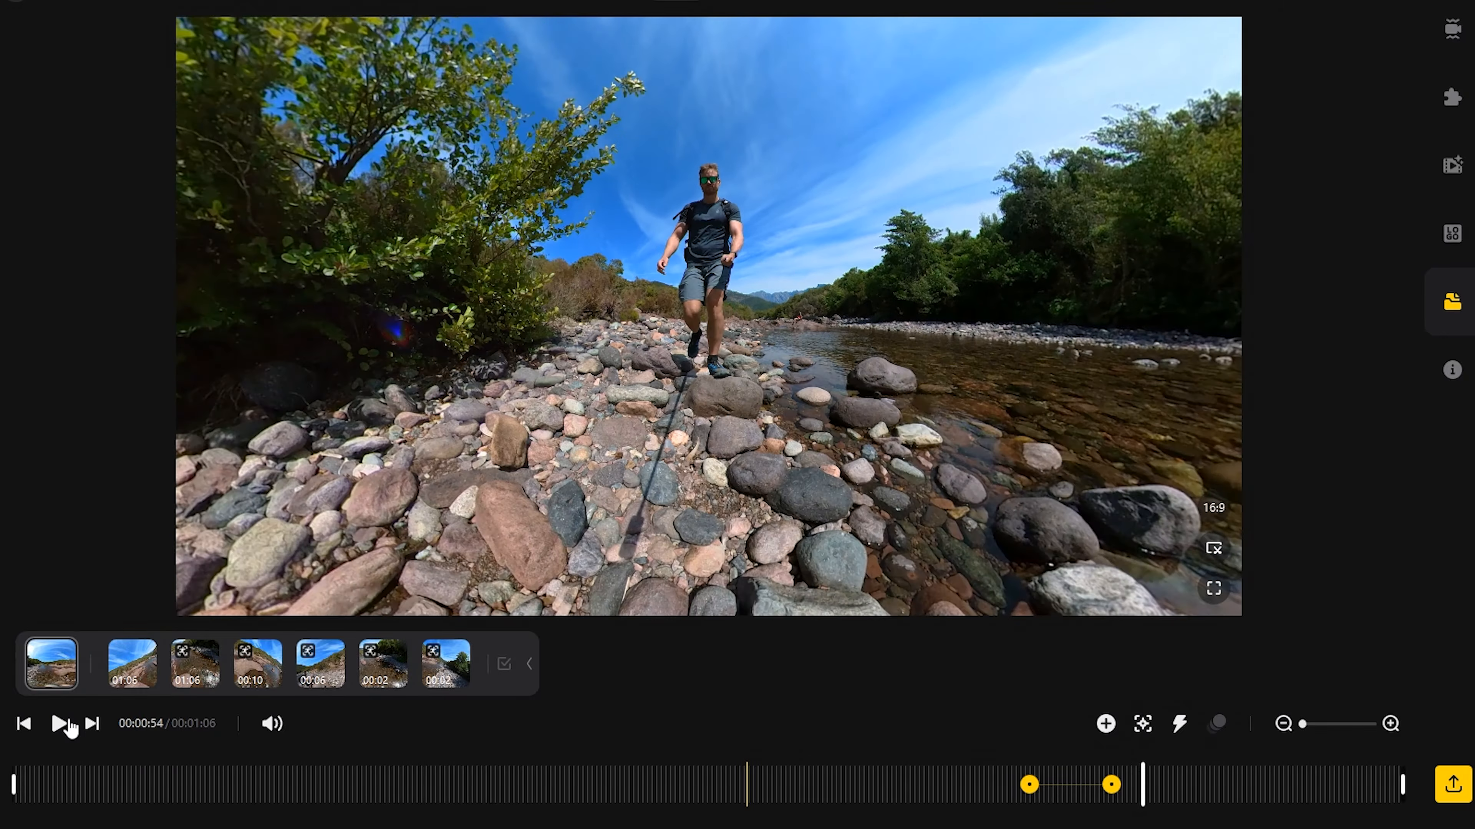
Step: Apply the Fade-In Slip-Out transition between the two keyframes and play that section from 47 seconds
{"action": "left_click", "coordinate": [1083, 789]}
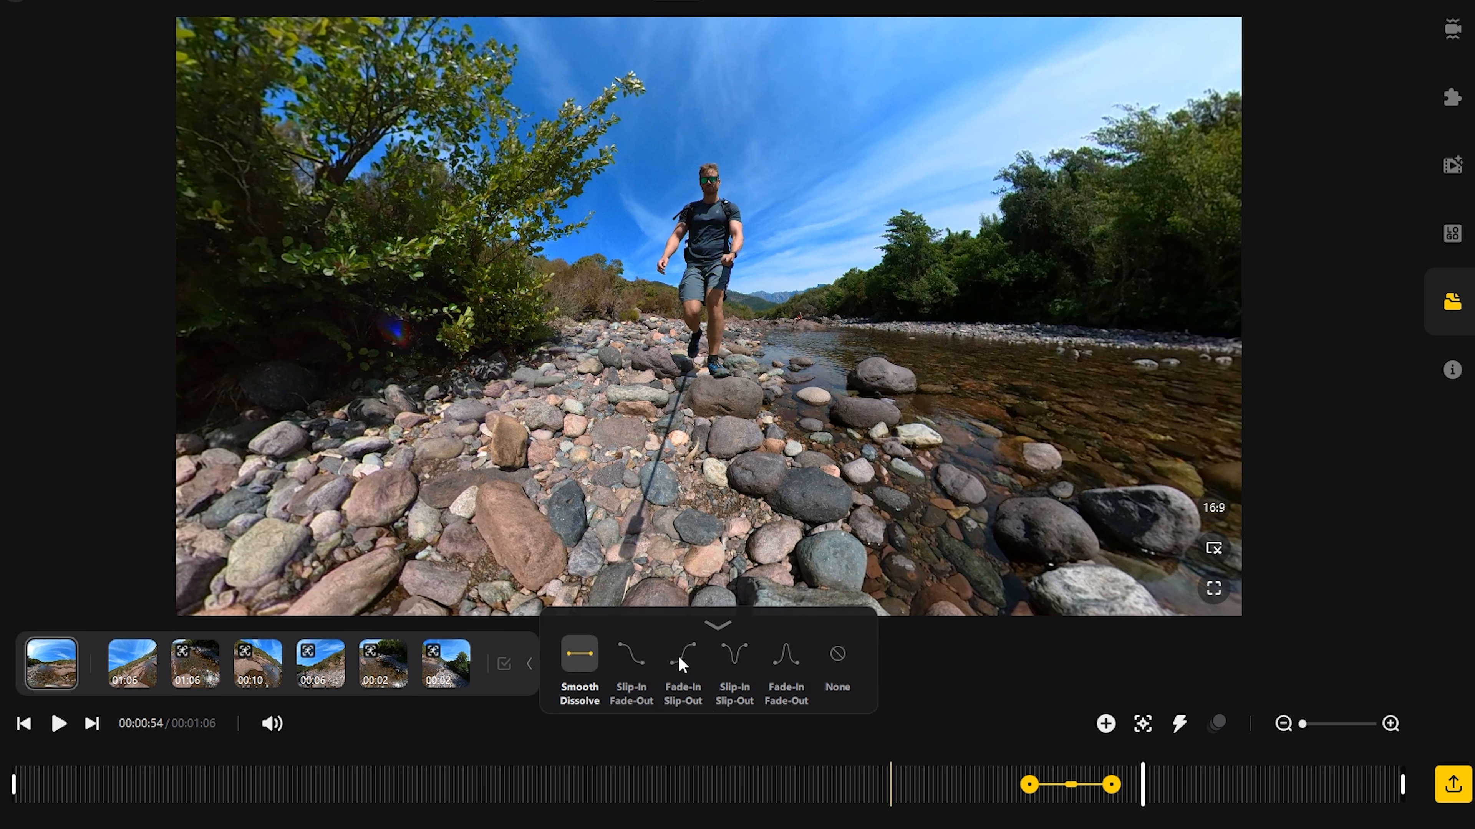
{"action": "left_click", "coordinate": [680, 664]}
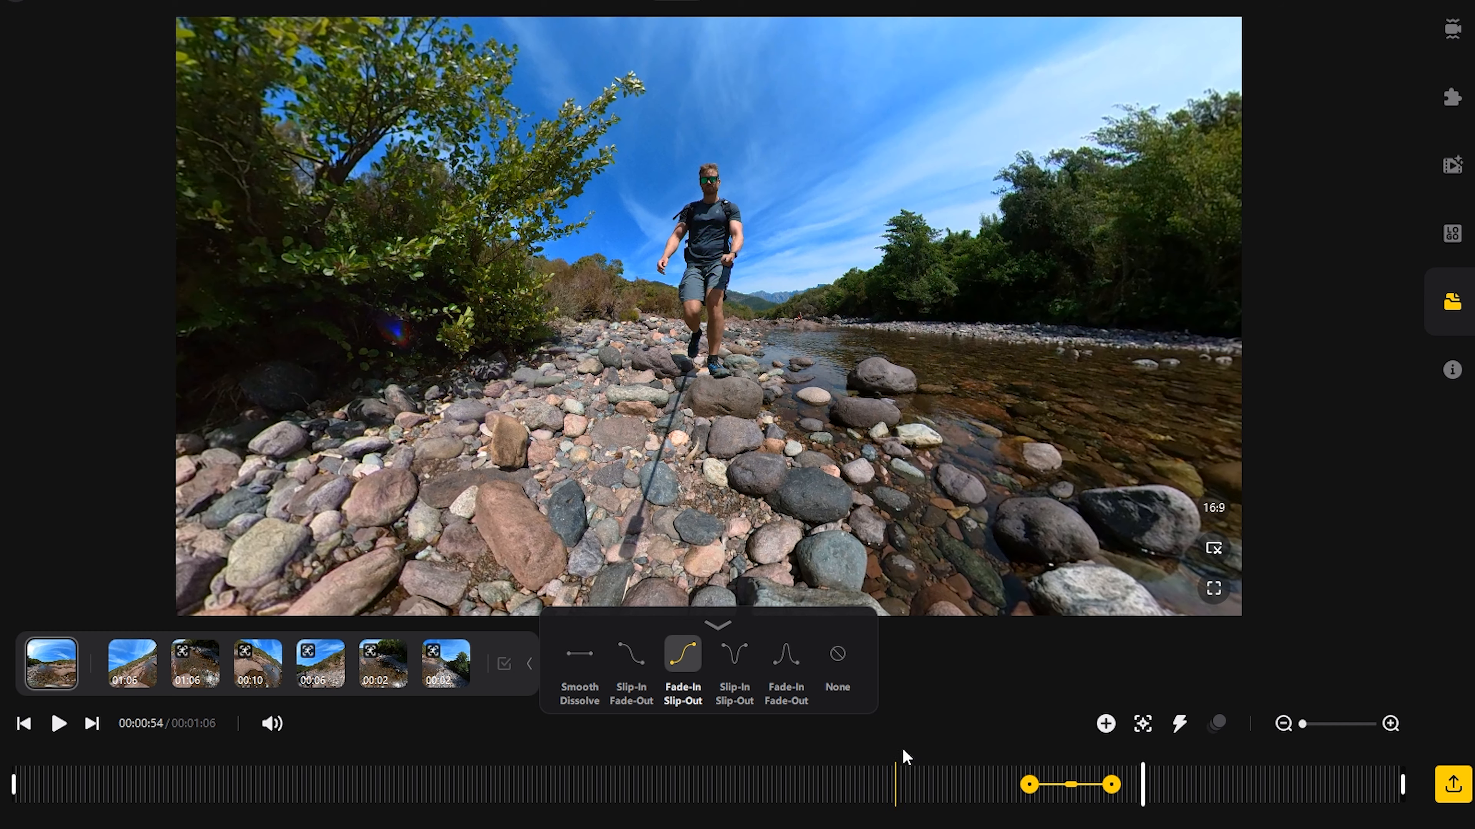
{"action": "left_click", "coordinate": [1002, 775]}
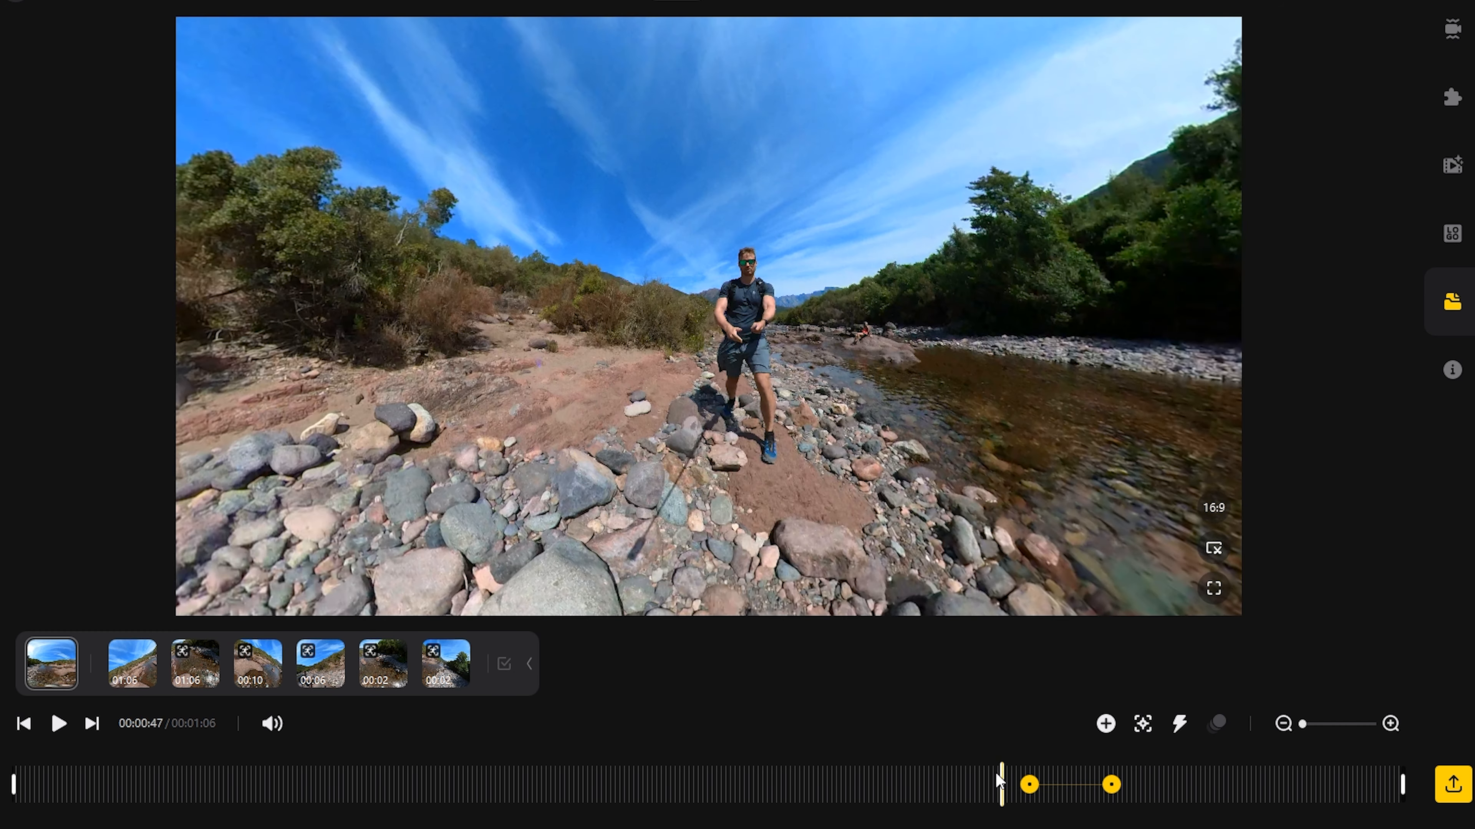
{"action": "left_click", "coordinate": [59, 724]}
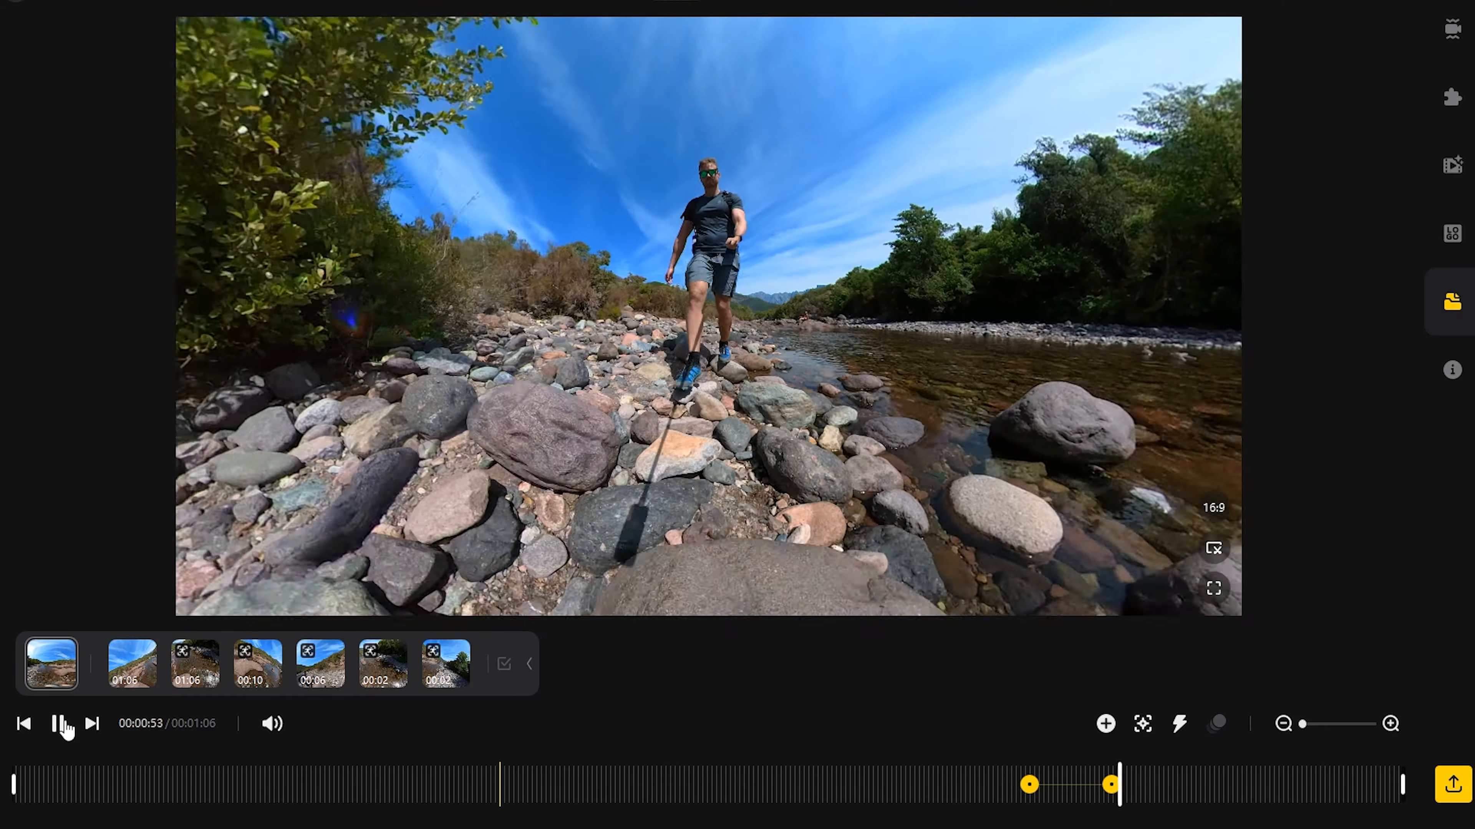
{"action": "left_click", "coordinate": [59, 725]}
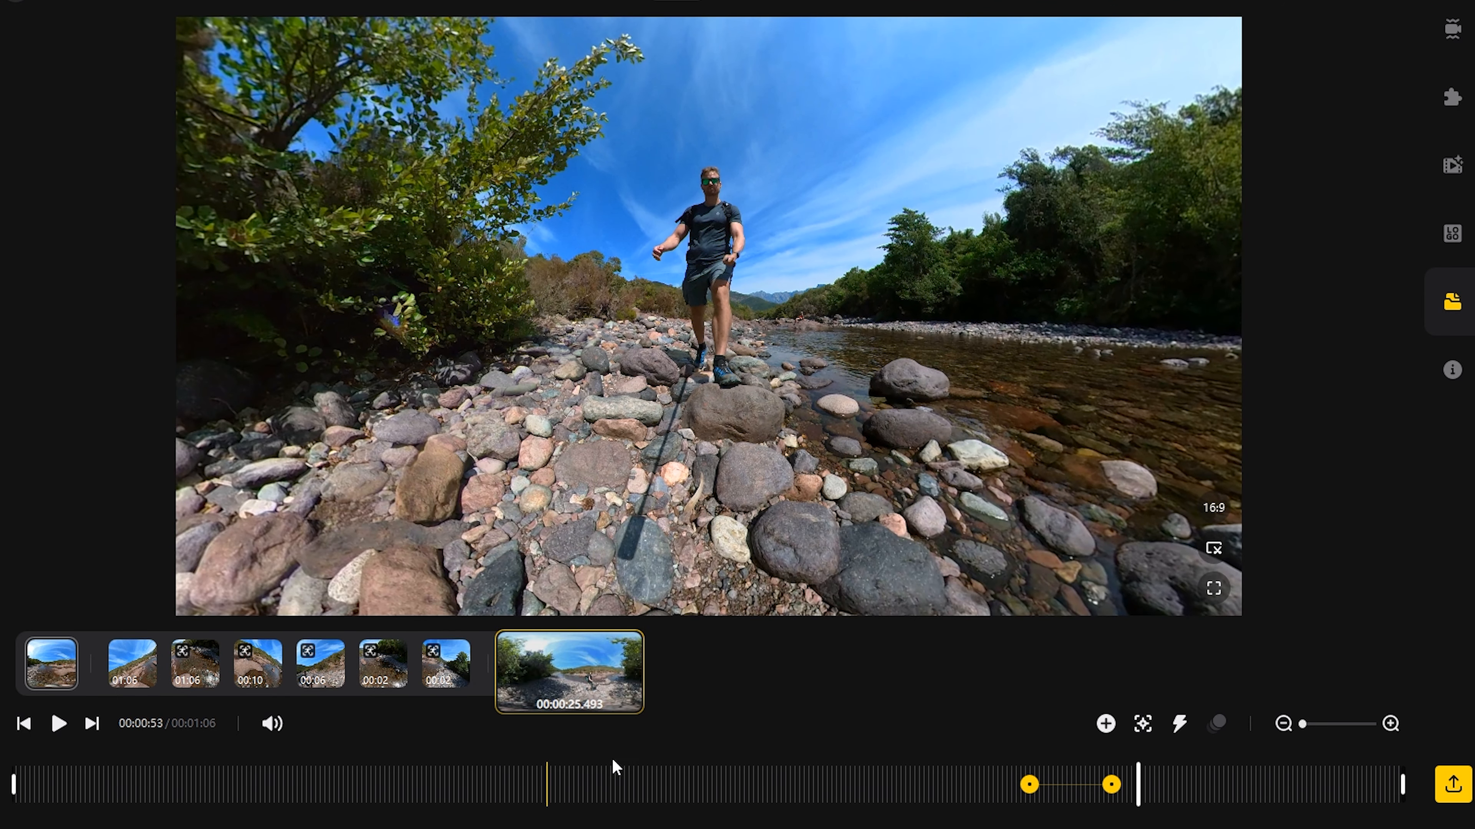
Step: Change the transition between the two keyframes to Slip-In Fade-Out and play the section to preview it
{"action": "left_click", "coordinate": [1067, 787]}
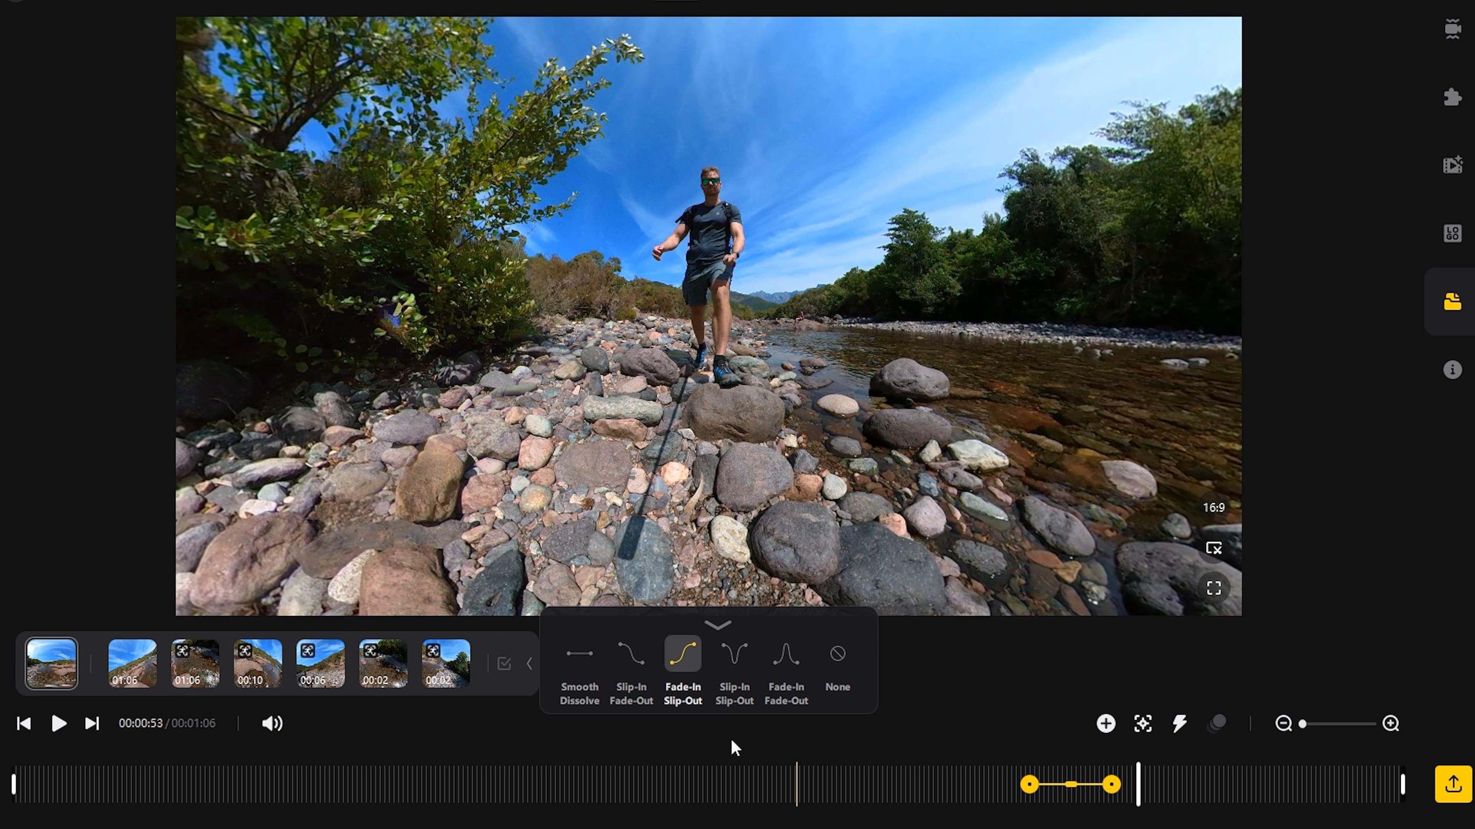
{"action": "left_click", "coordinate": [633, 662]}
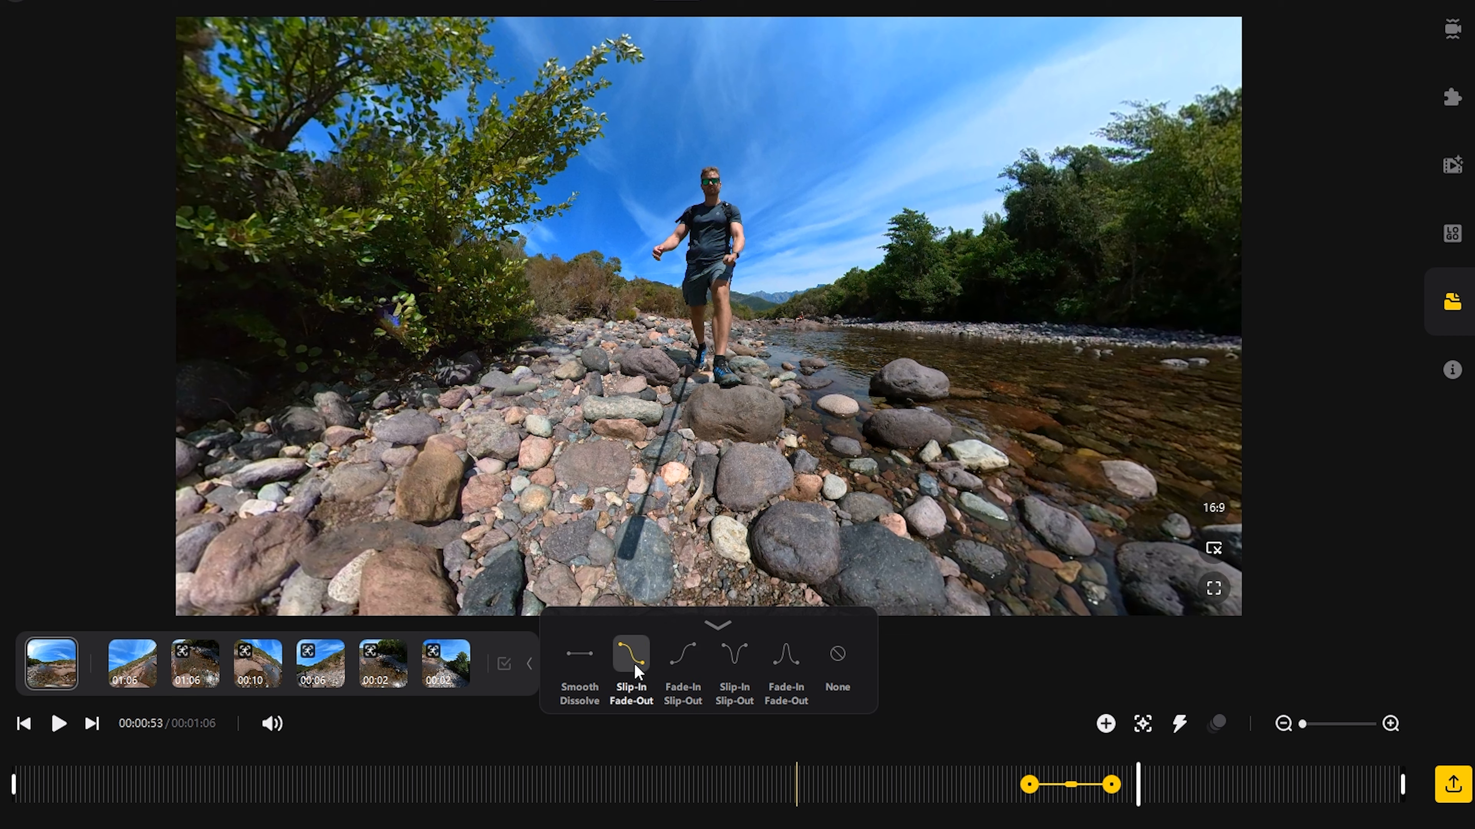
{"action": "left_click", "coordinate": [849, 746]}
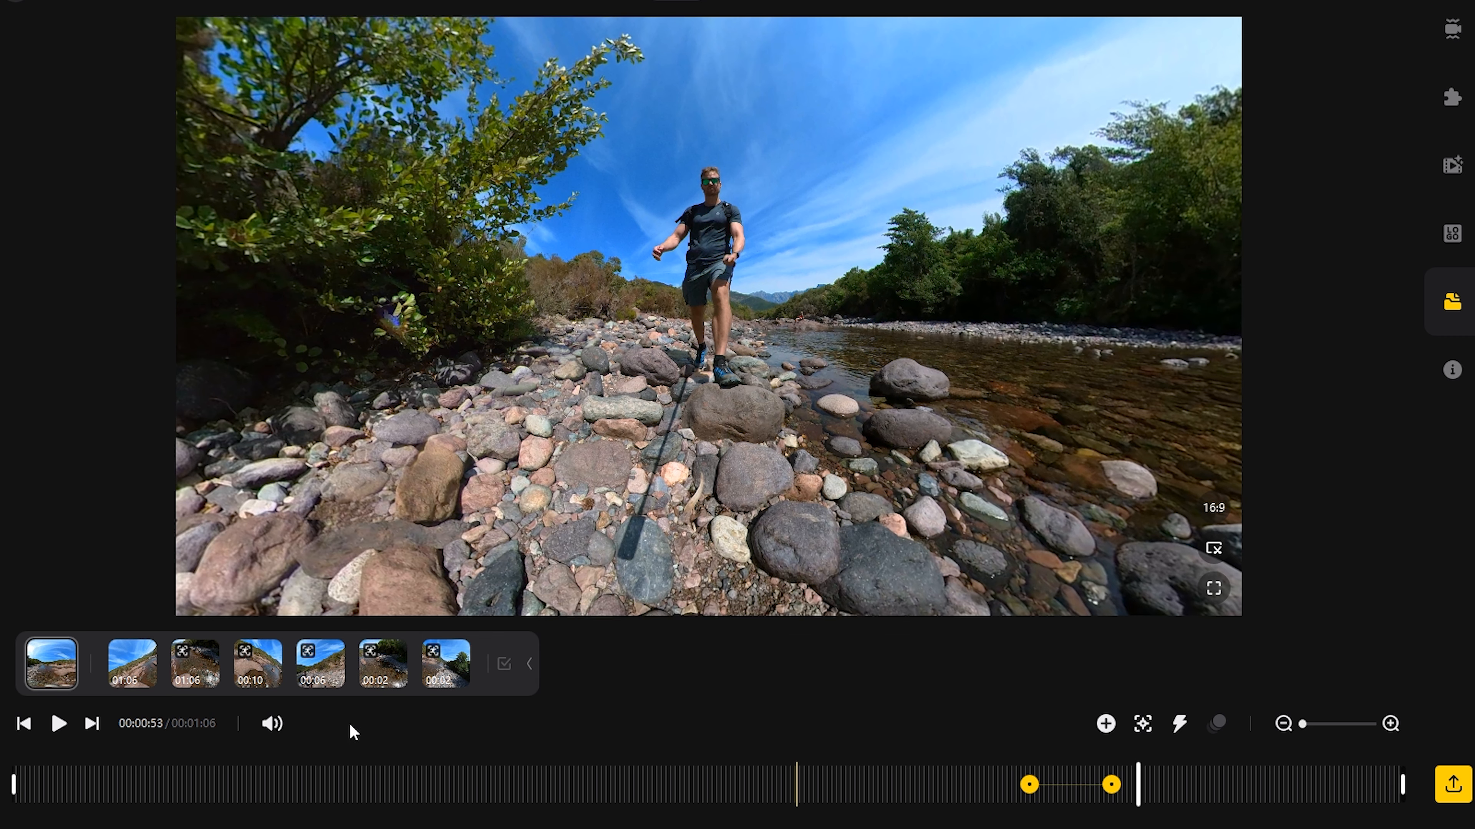
{"action": "left_click", "coordinate": [996, 786]}
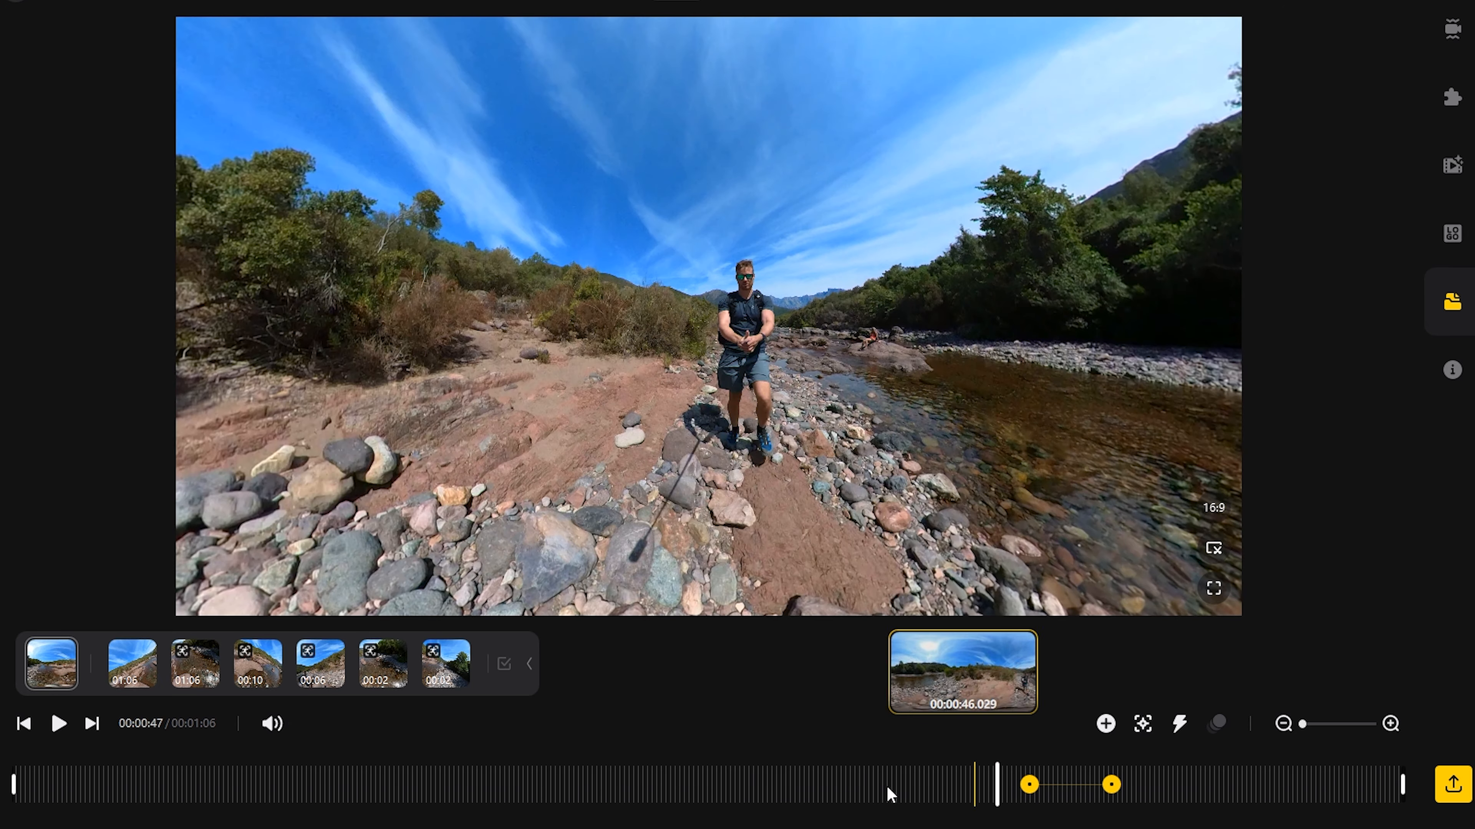
{"action": "left_click", "coordinate": [60, 733]}
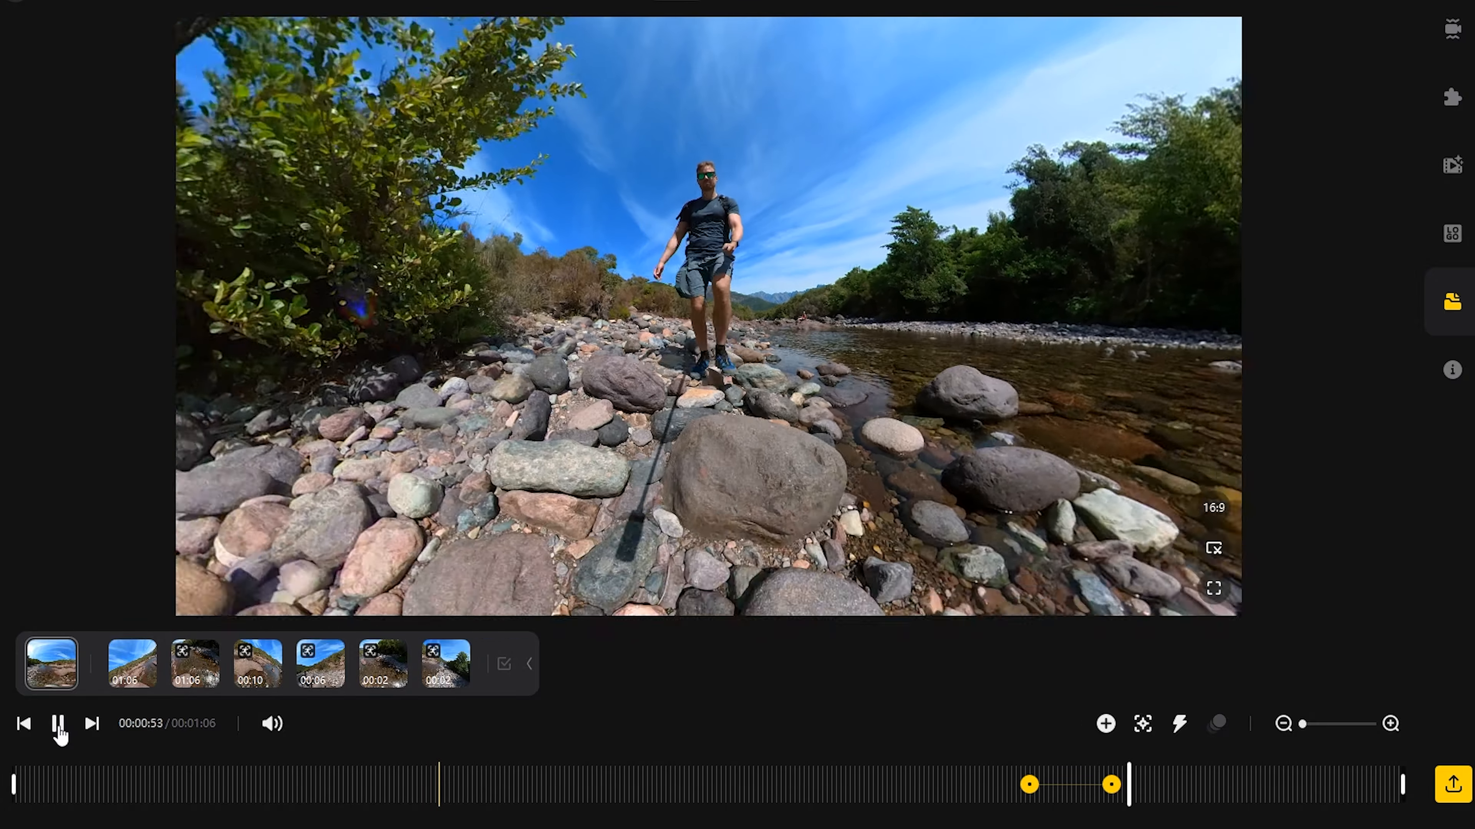
{"action": "left_click", "coordinate": [60, 733]}
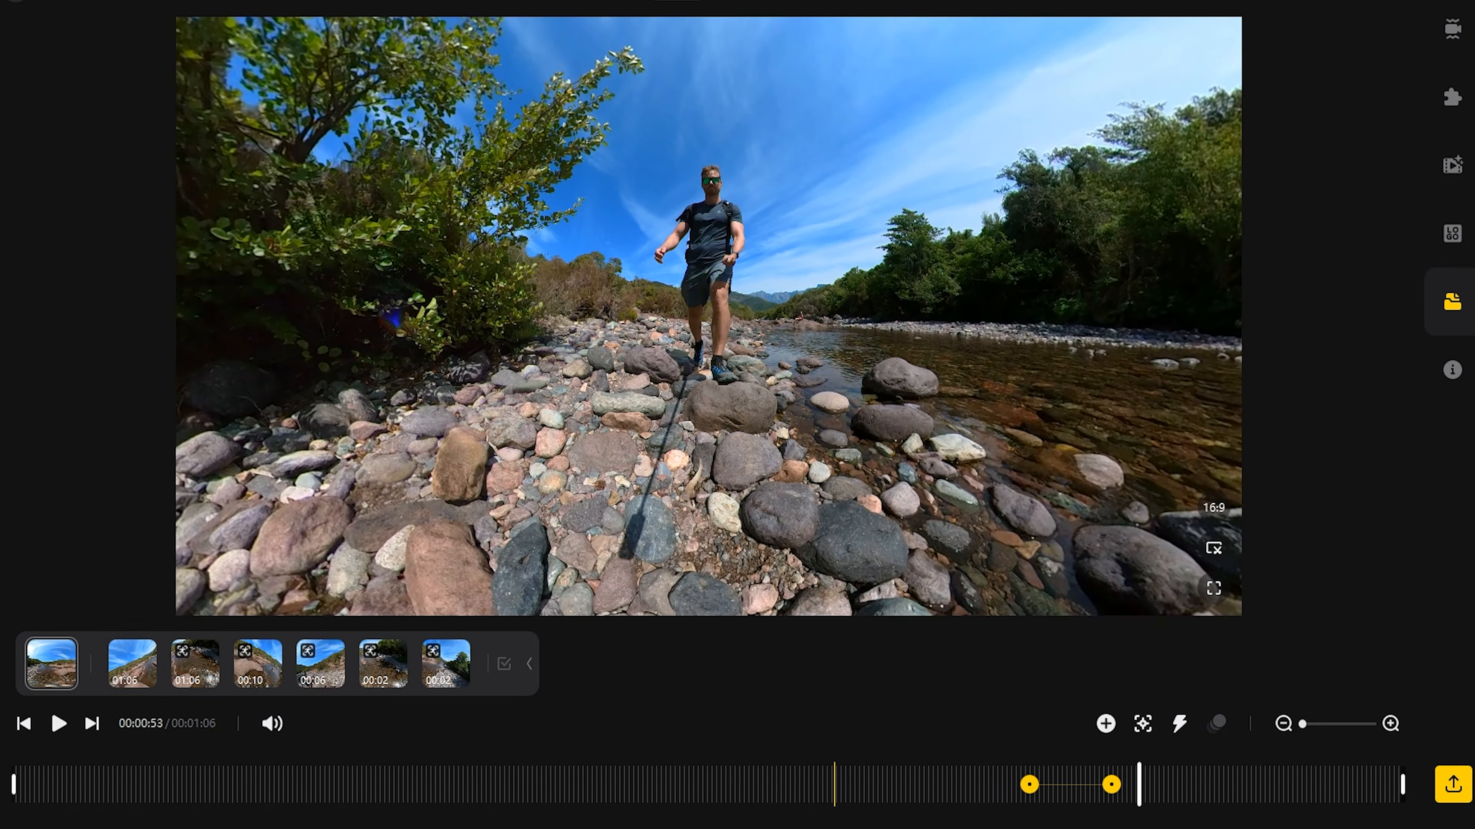
Step: Set the transition between the two keyframes to Fade-In Fade-Out and play through it to preview the motion
{"action": "left_click", "coordinate": [1071, 785]}
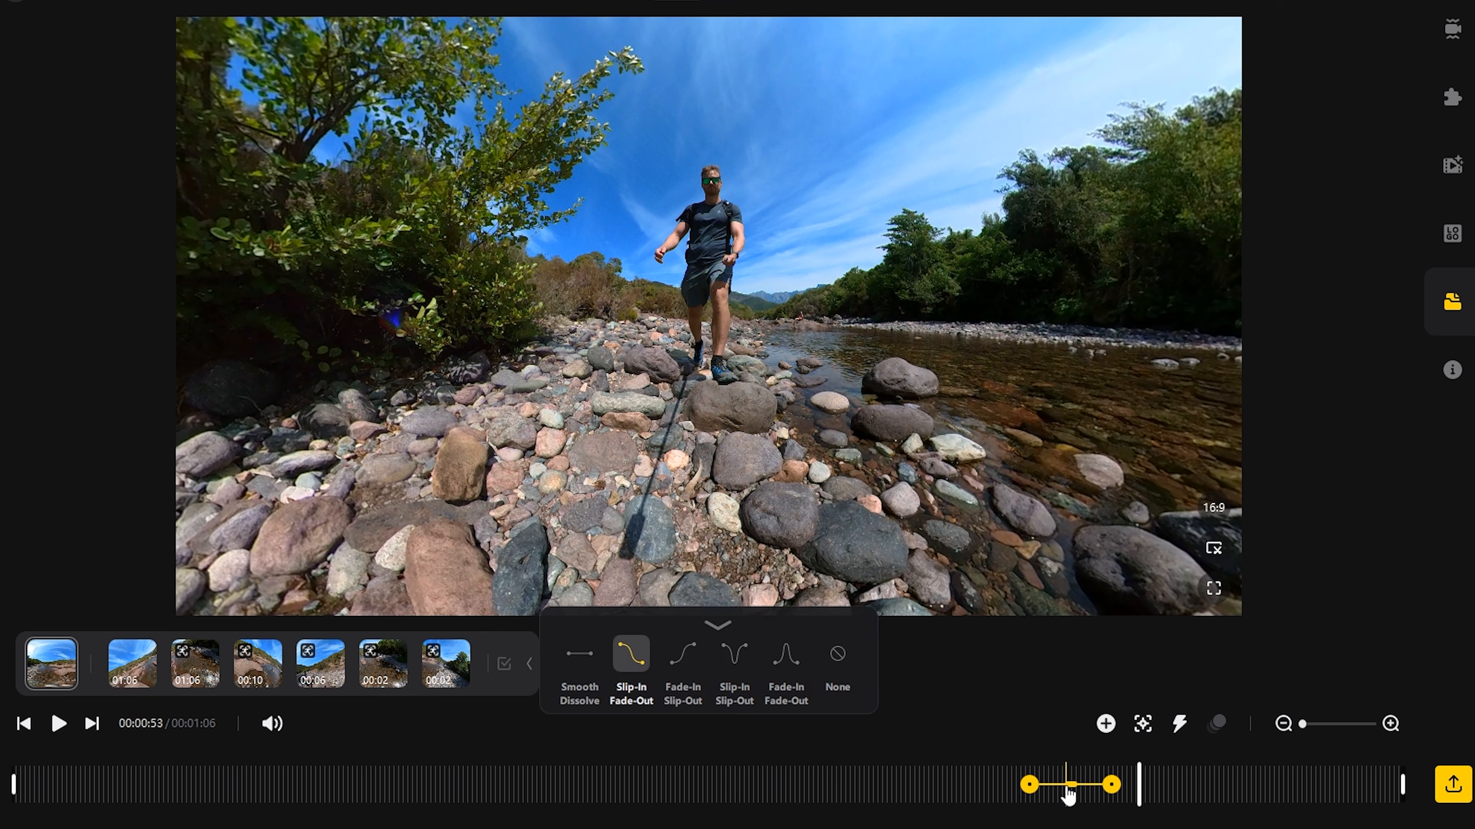
{"action": "left_click", "coordinate": [782, 666]}
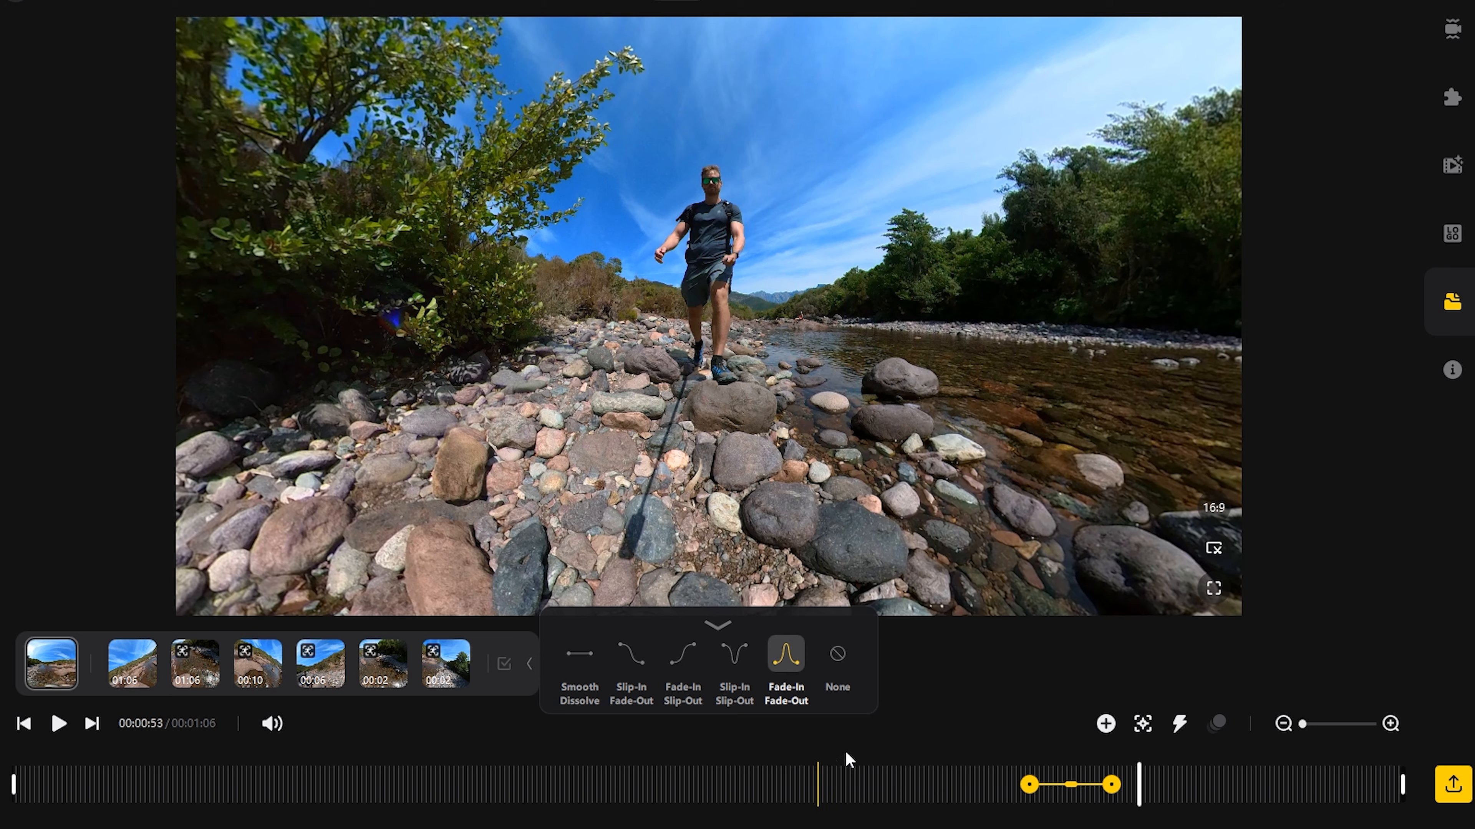
{"action": "left_click", "coordinate": [995, 785]}
{"action": "left_click", "coordinate": [58, 725]}
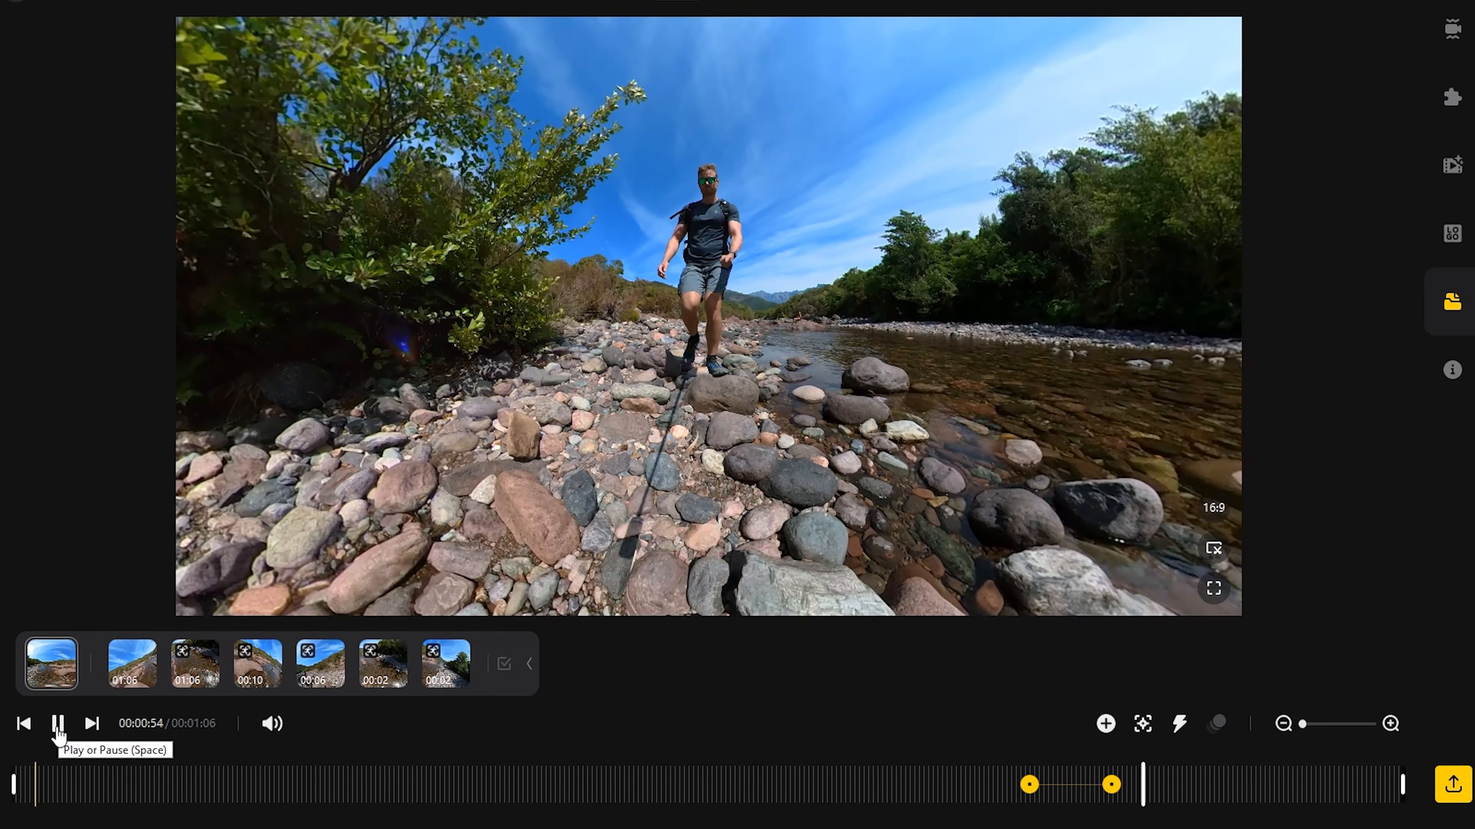
{"action": "left_click", "coordinate": [58, 724]}
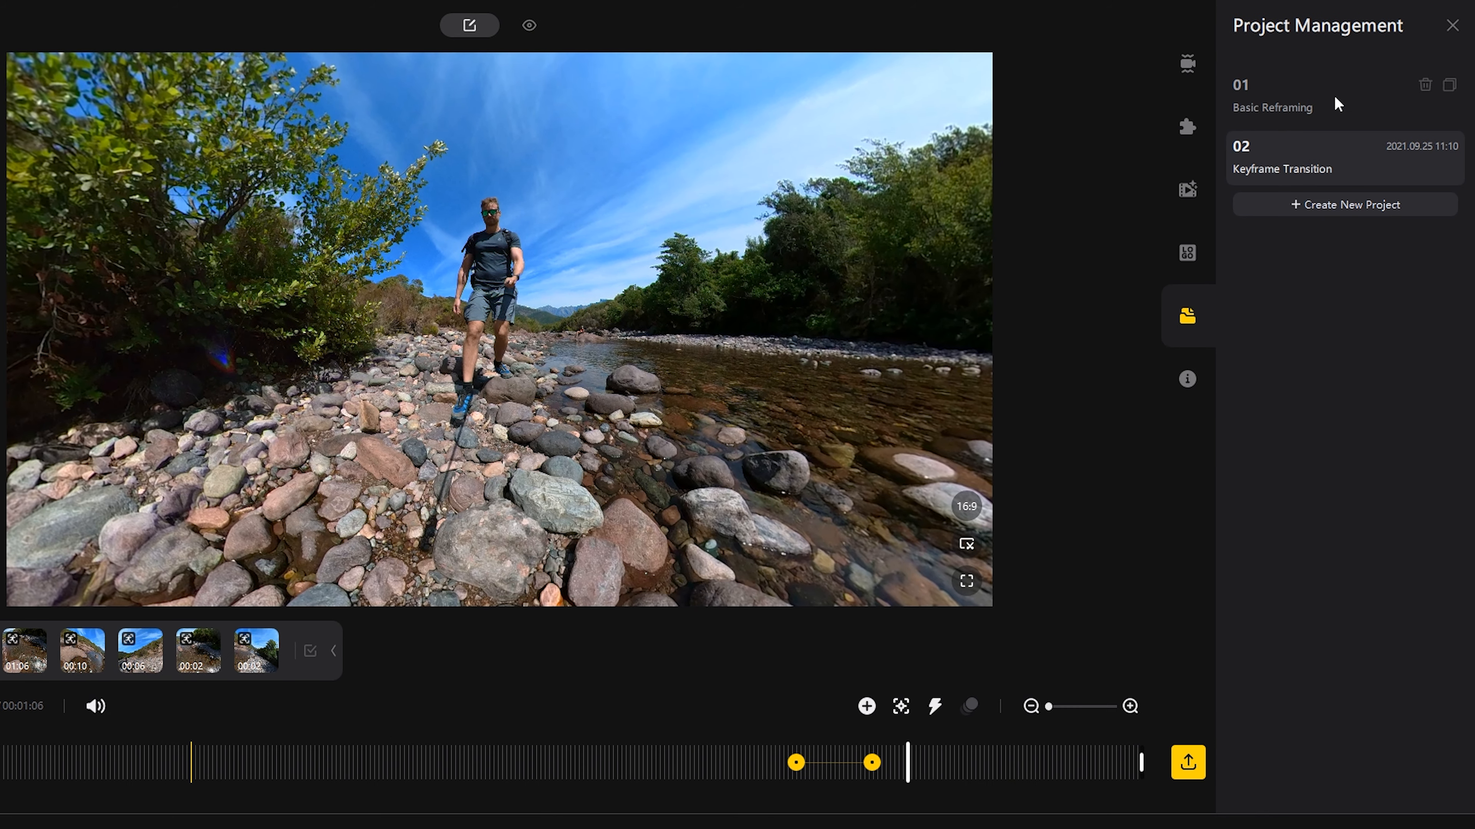
Step: Switch to the Basic Reframing project and back to Keyframe Transition, placing the playhead just before the first keyframe
{"action": "left_click", "coordinate": [1337, 104]}
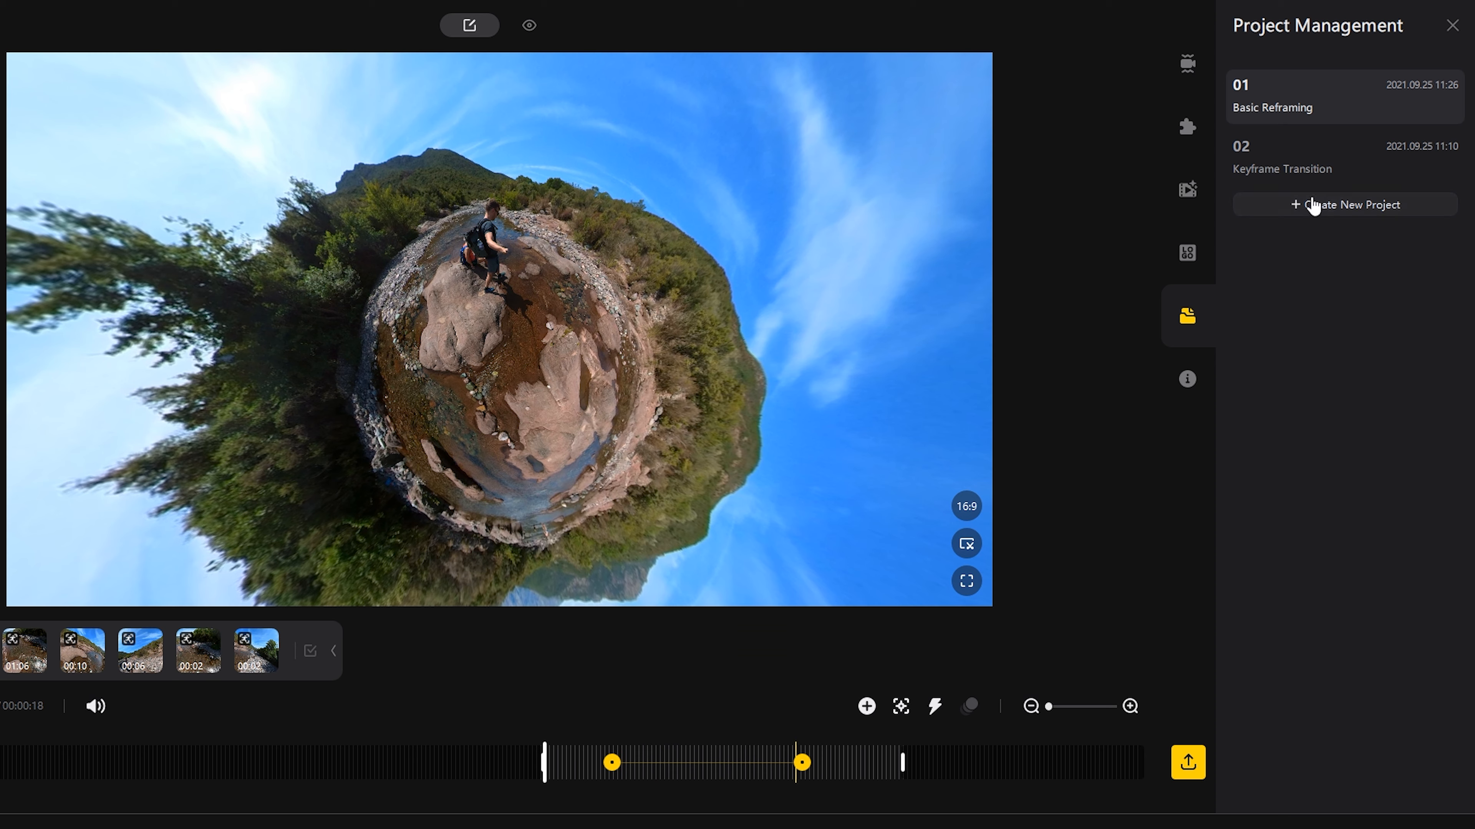
{"action": "left_click", "coordinate": [1337, 167]}
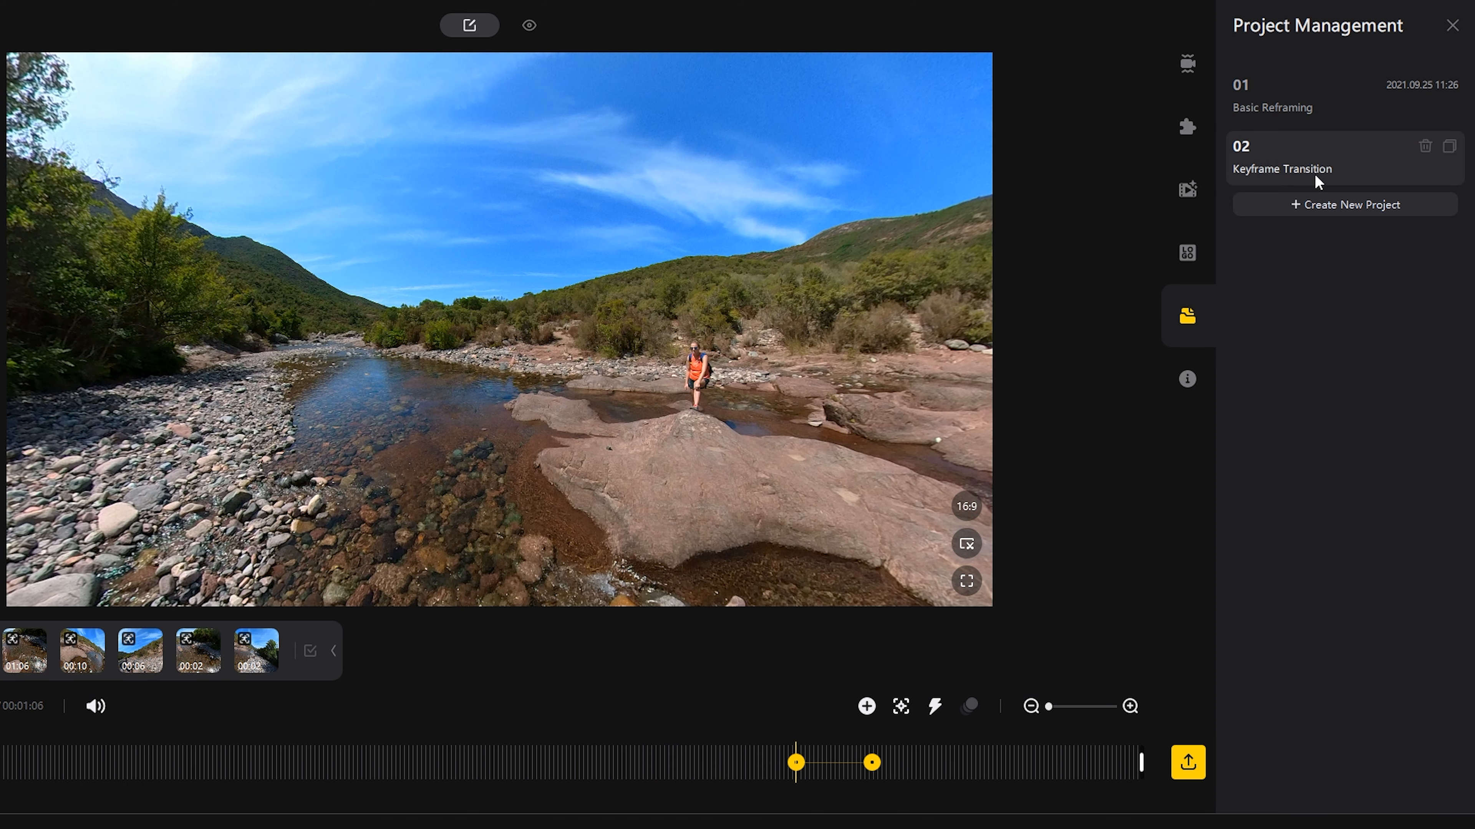
{"action": "left_click", "coordinate": [760, 762]}
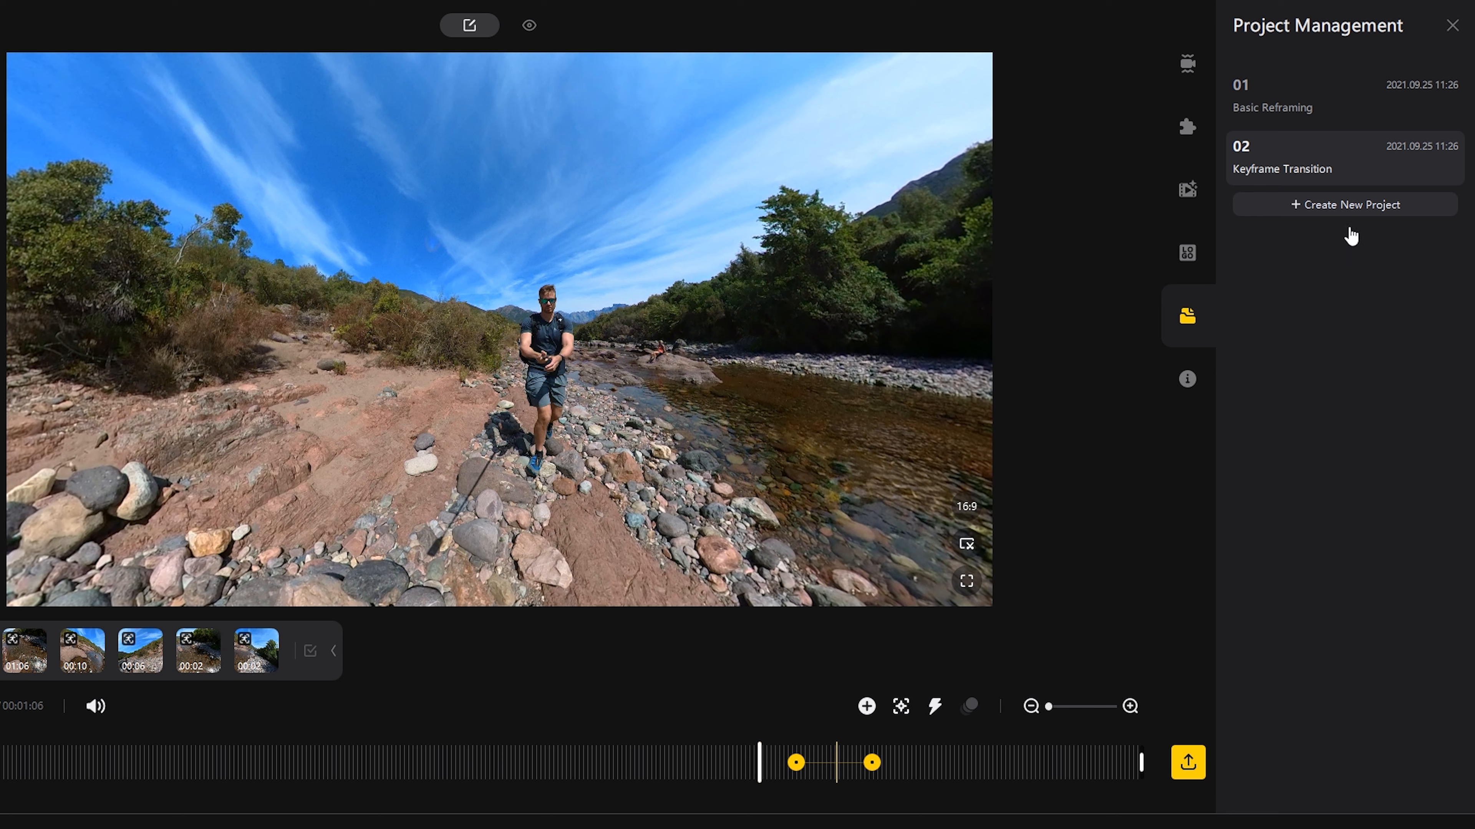
Step: Create a new project for this clip and name it Tracking
{"action": "left_click", "coordinate": [1404, 206]}
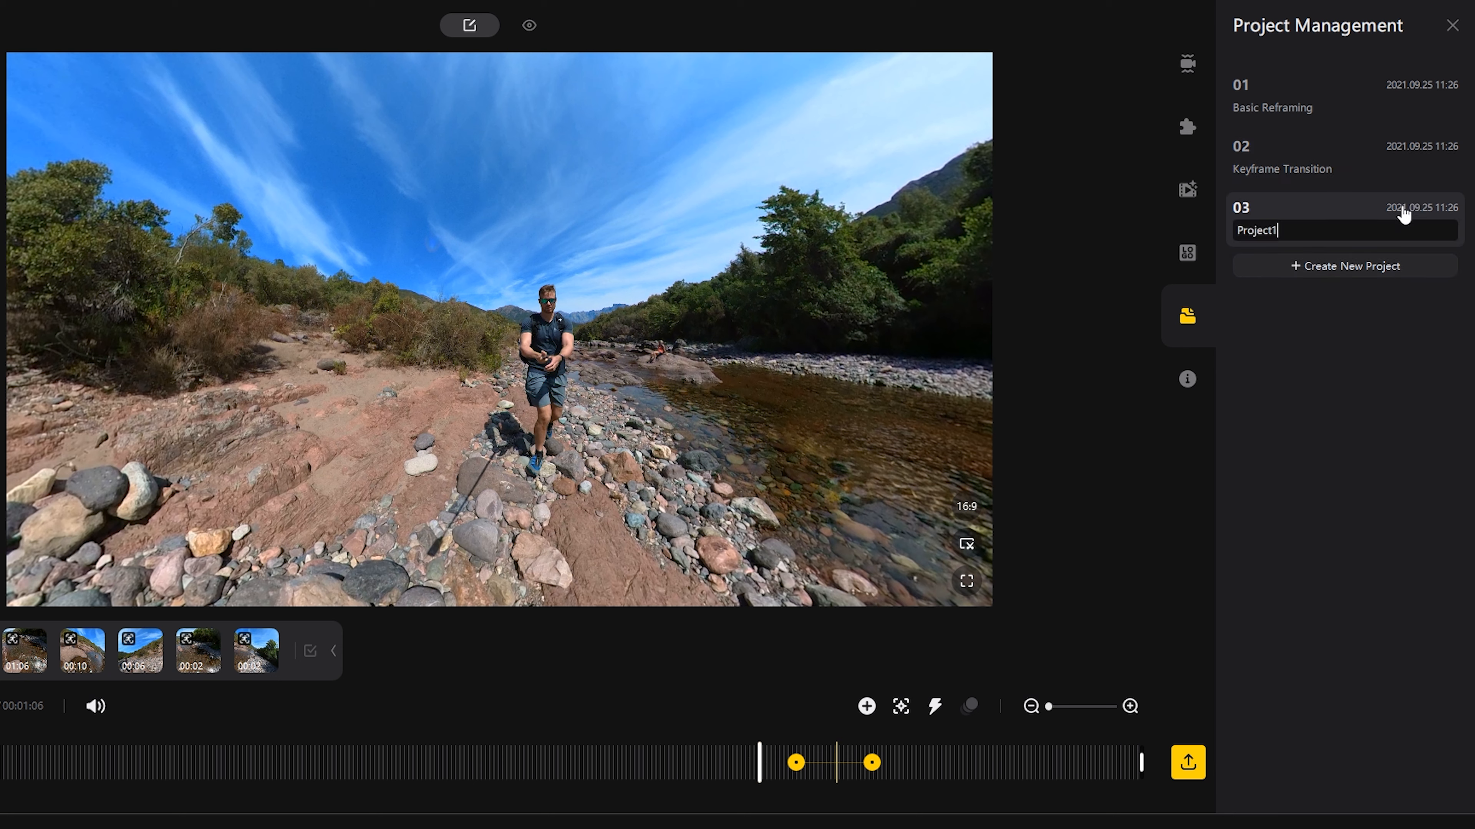
{"action": "key", "text": "ctrl+a"}
{"action": "type", "text": "Tracking"}
{"action": "key", "text": "Return"}
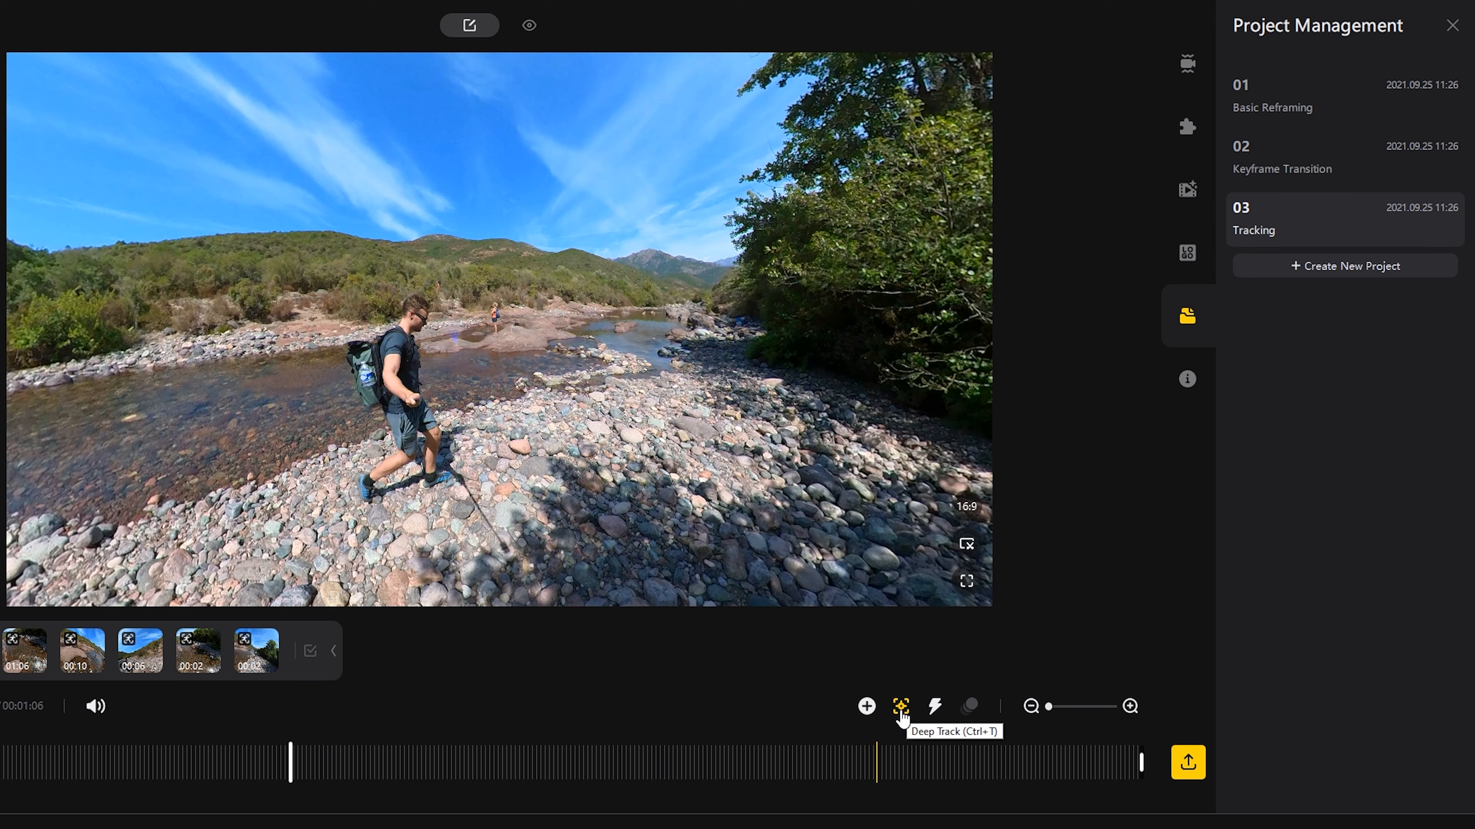
Step: Deep Track the distant person beyond the river, then play part of the tracked section to preview it
{"action": "left_click", "coordinate": [901, 713]}
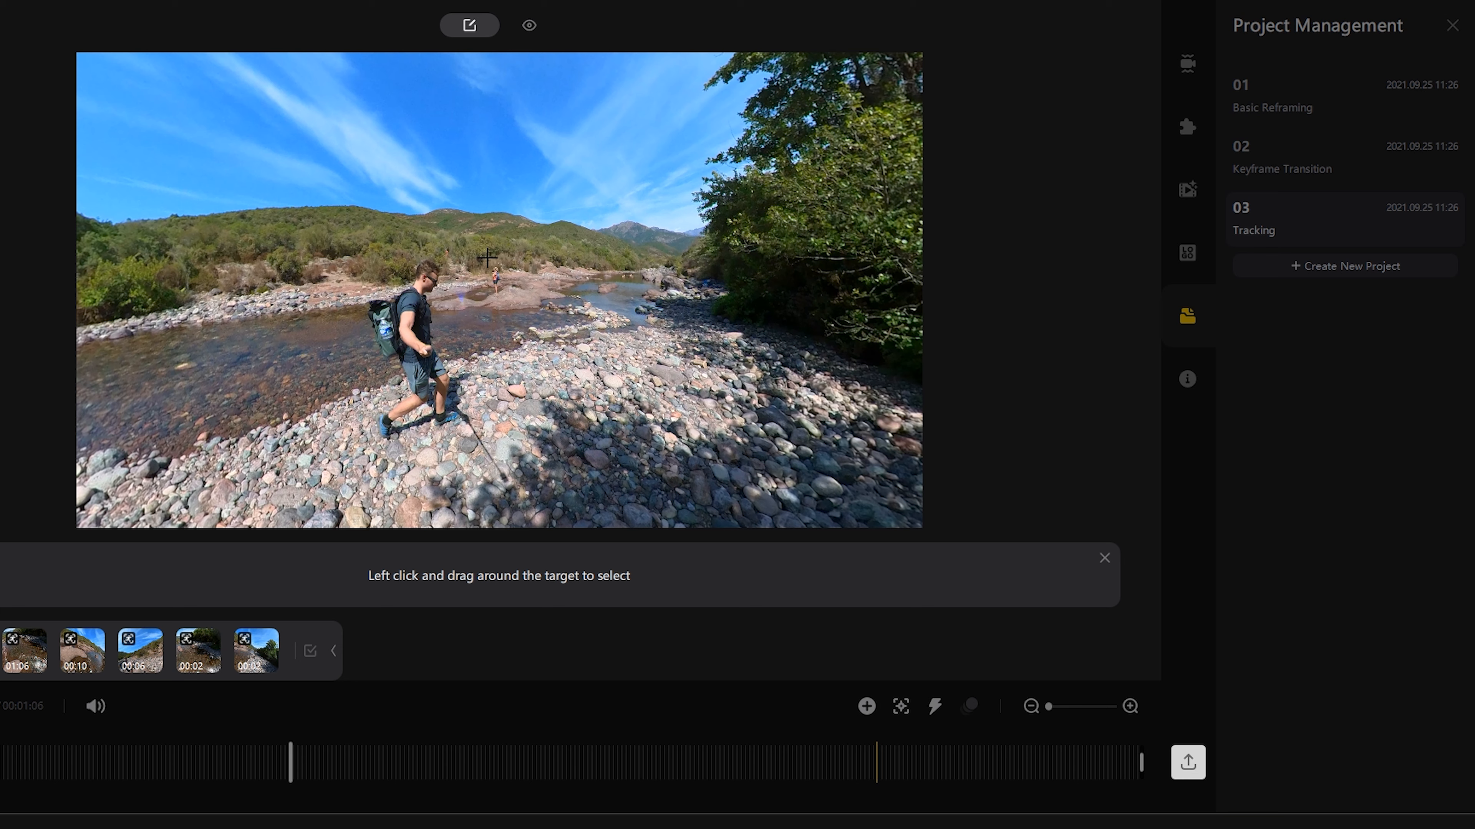
{"action": "left_click_drag", "start_coordinate": [484, 260], "coordinate": [497, 281]}
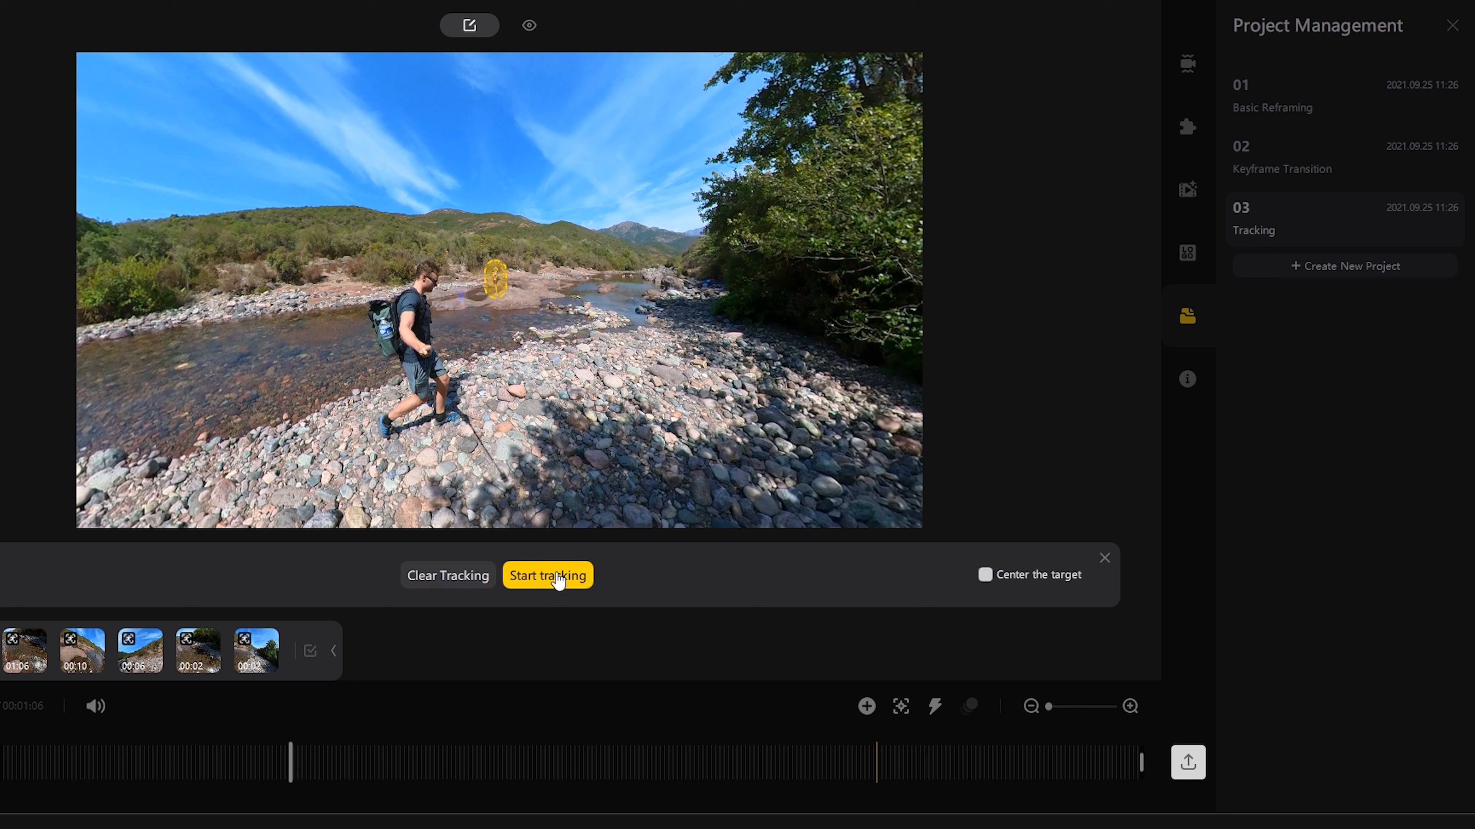
{"action": "left_click", "coordinate": [561, 591]}
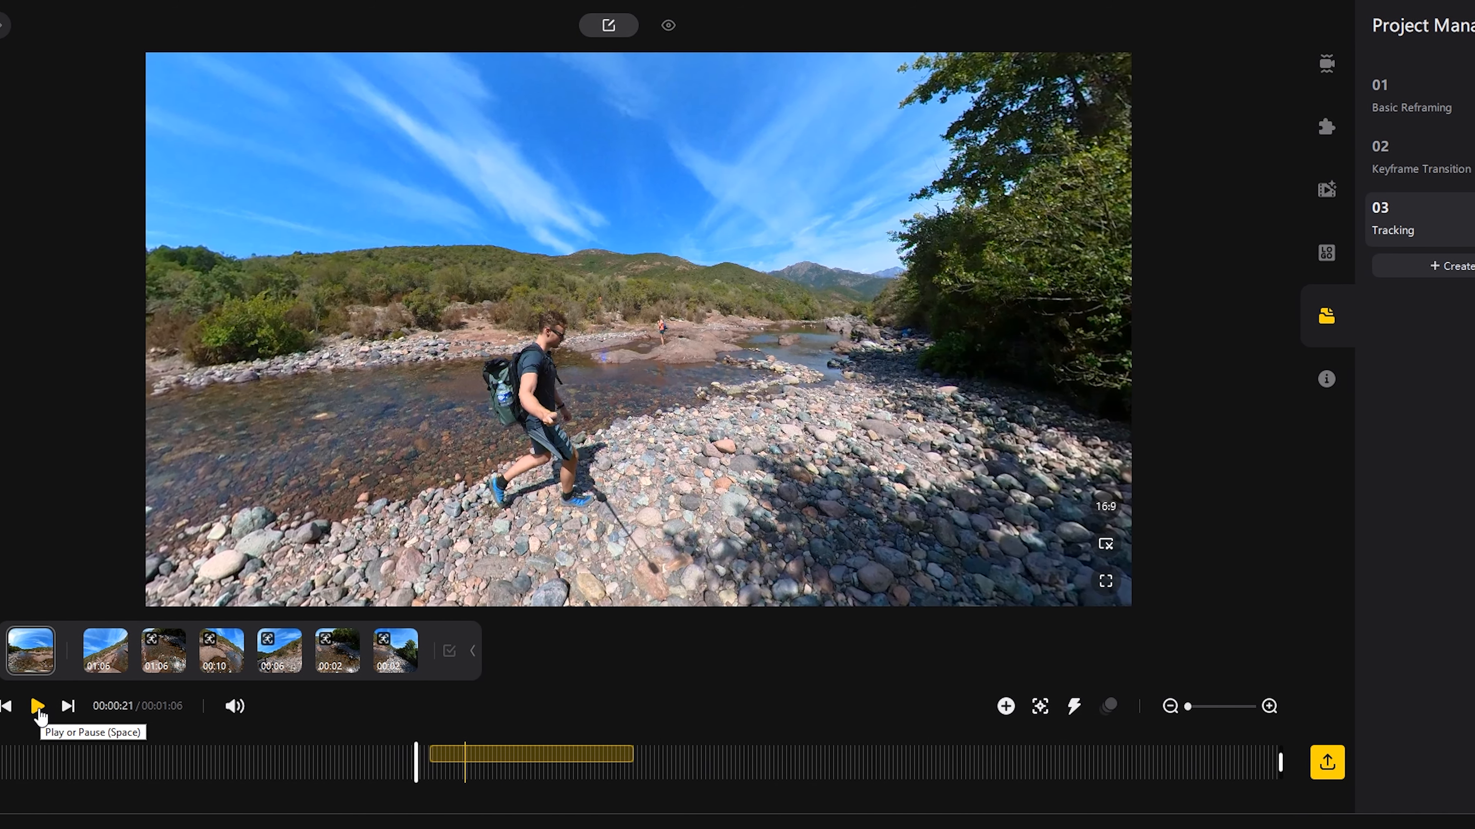
{"action": "left_click", "coordinate": [58, 708]}
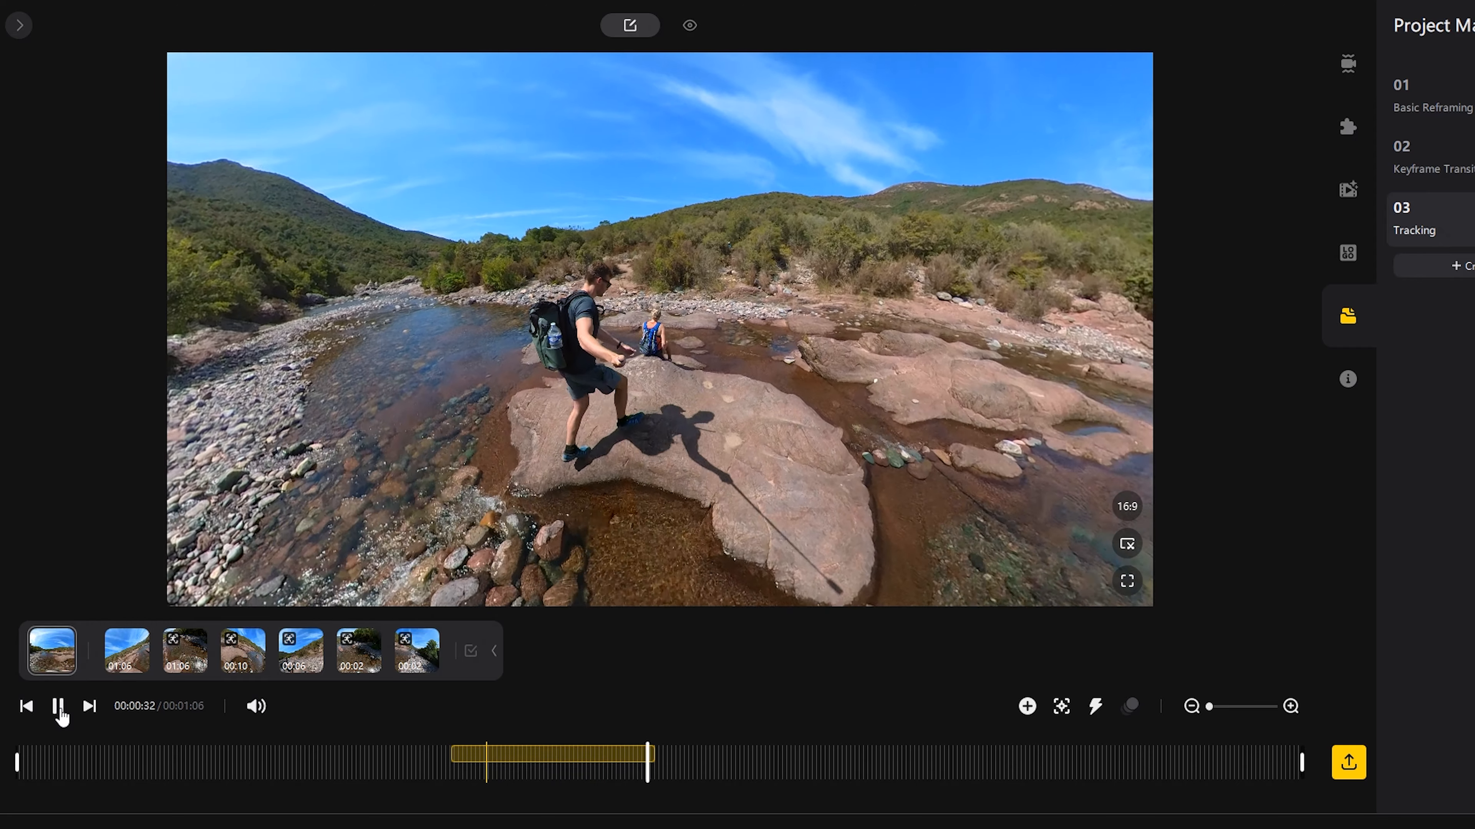
{"action": "left_click", "coordinate": [60, 710]}
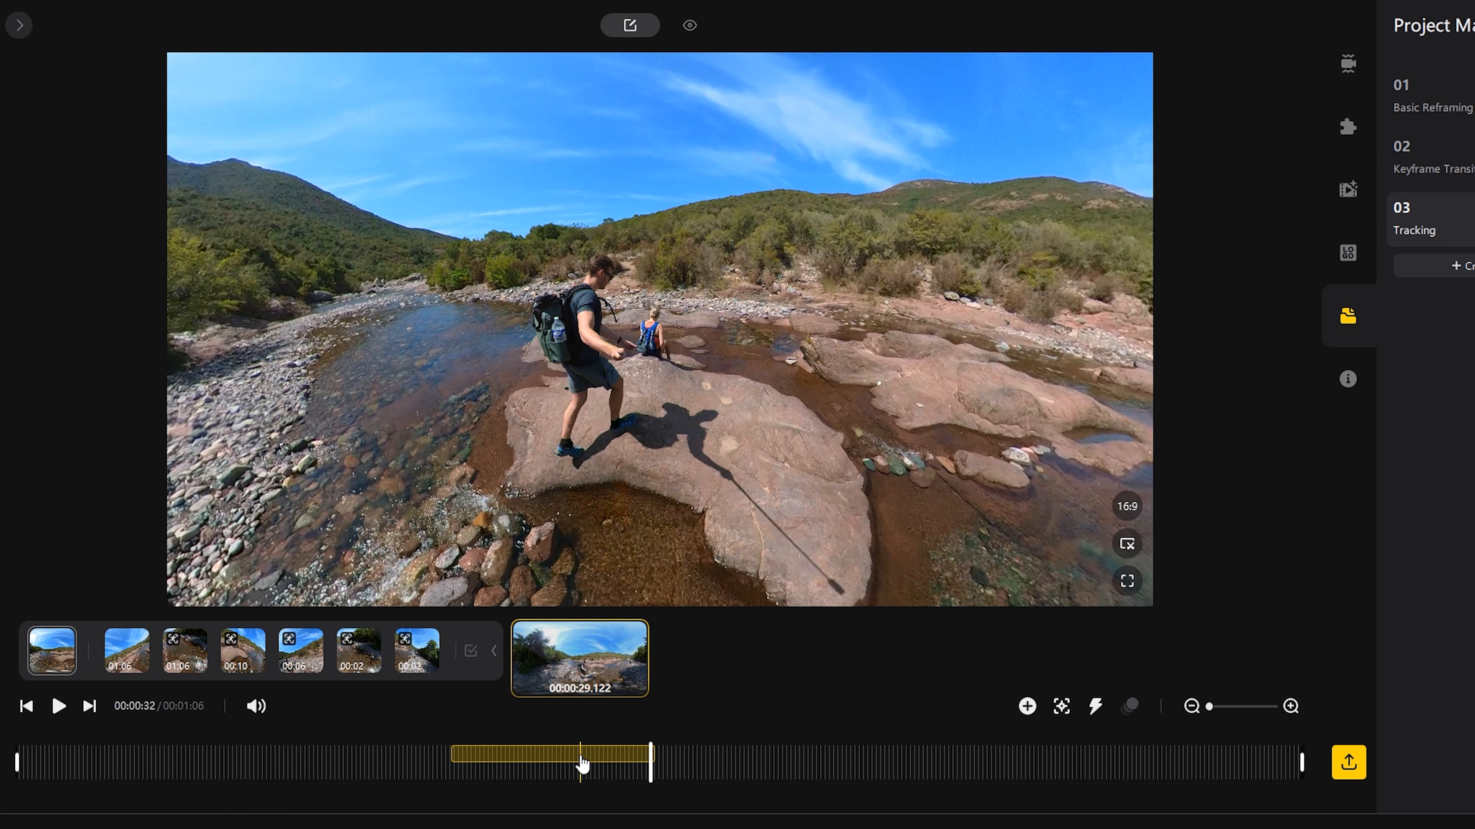
Step: Select the tracked section and adjust its field of view and distortion values
{"action": "left_click", "coordinate": [582, 764]}
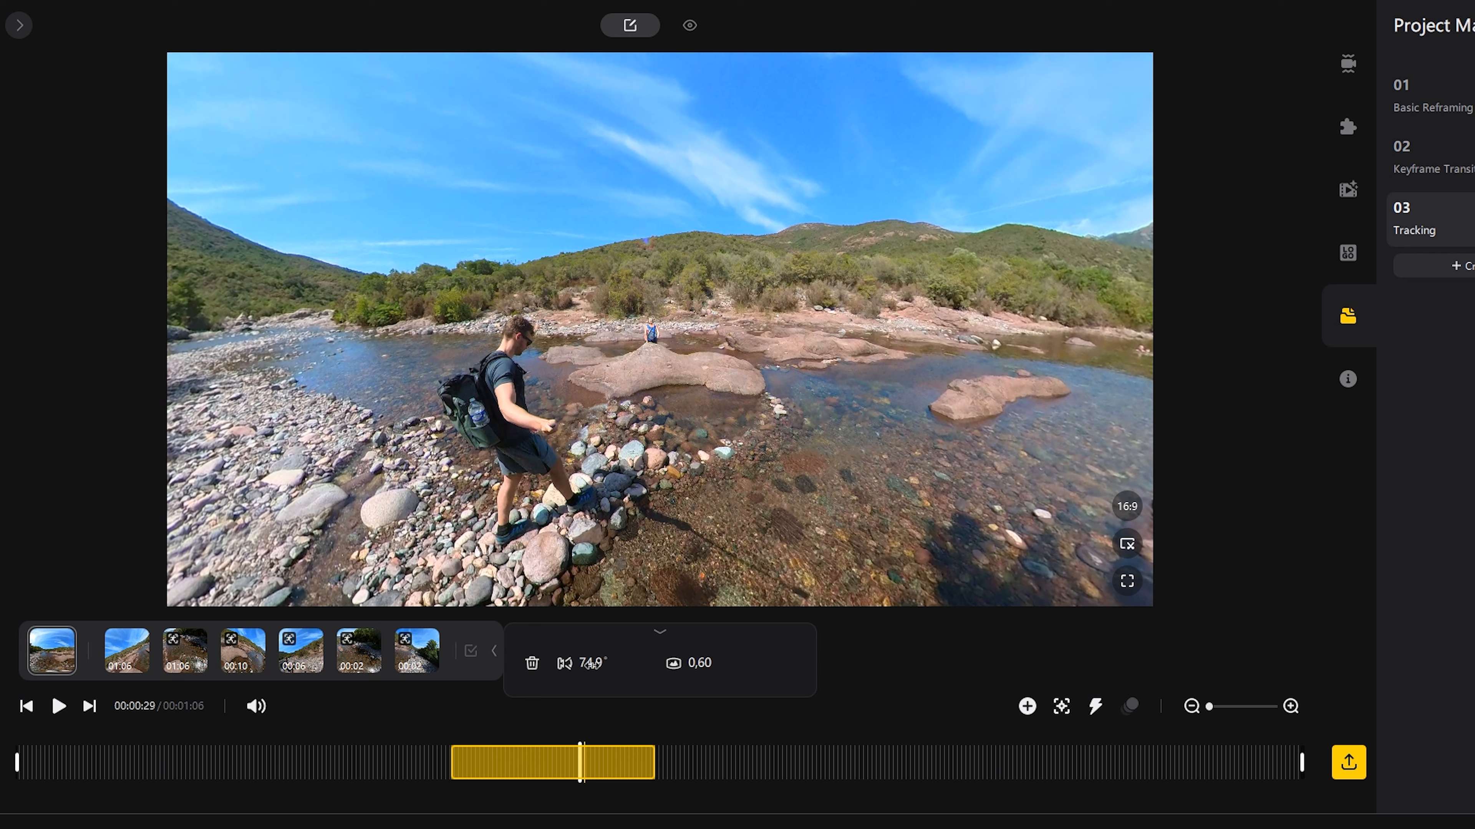
{"action": "mouse_move", "coordinate": [591, 665]}
{"action": "left_mouse_down"}
{"action": "mouse_move", "coordinate": [610, 662]}
{"action": "mouse_move", "coordinate": [581, 672]}
{"action": "left_mouse_up"}
{"action": "left_click_drag", "start_coordinate": [714, 679], "coordinate": [689, 674]}
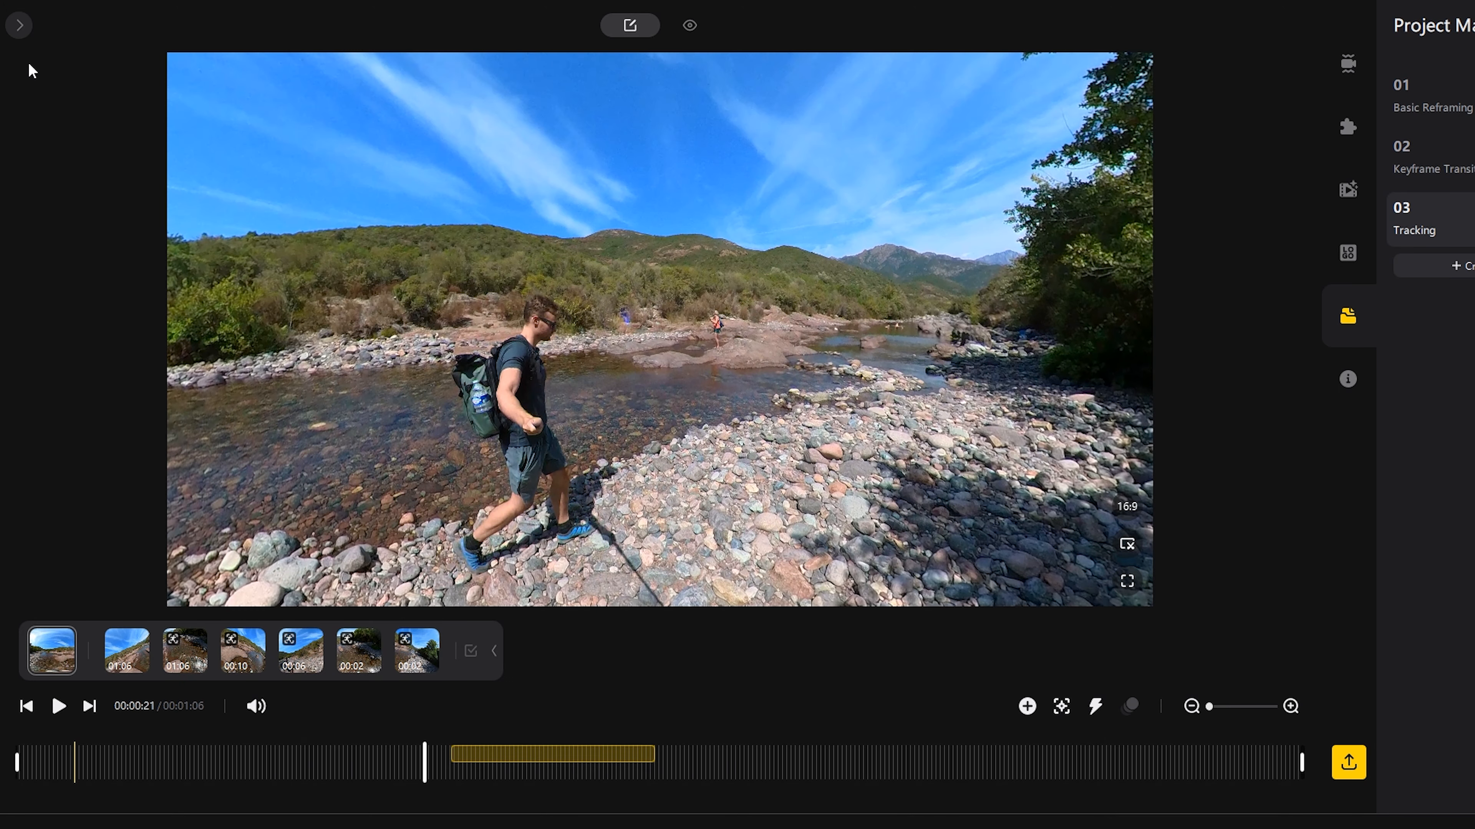
Step: Open VID_243.insv from the media library, pause it and place the playhead just after the start, where the wave breaks
{"action": "left_click", "coordinate": [19, 26]}
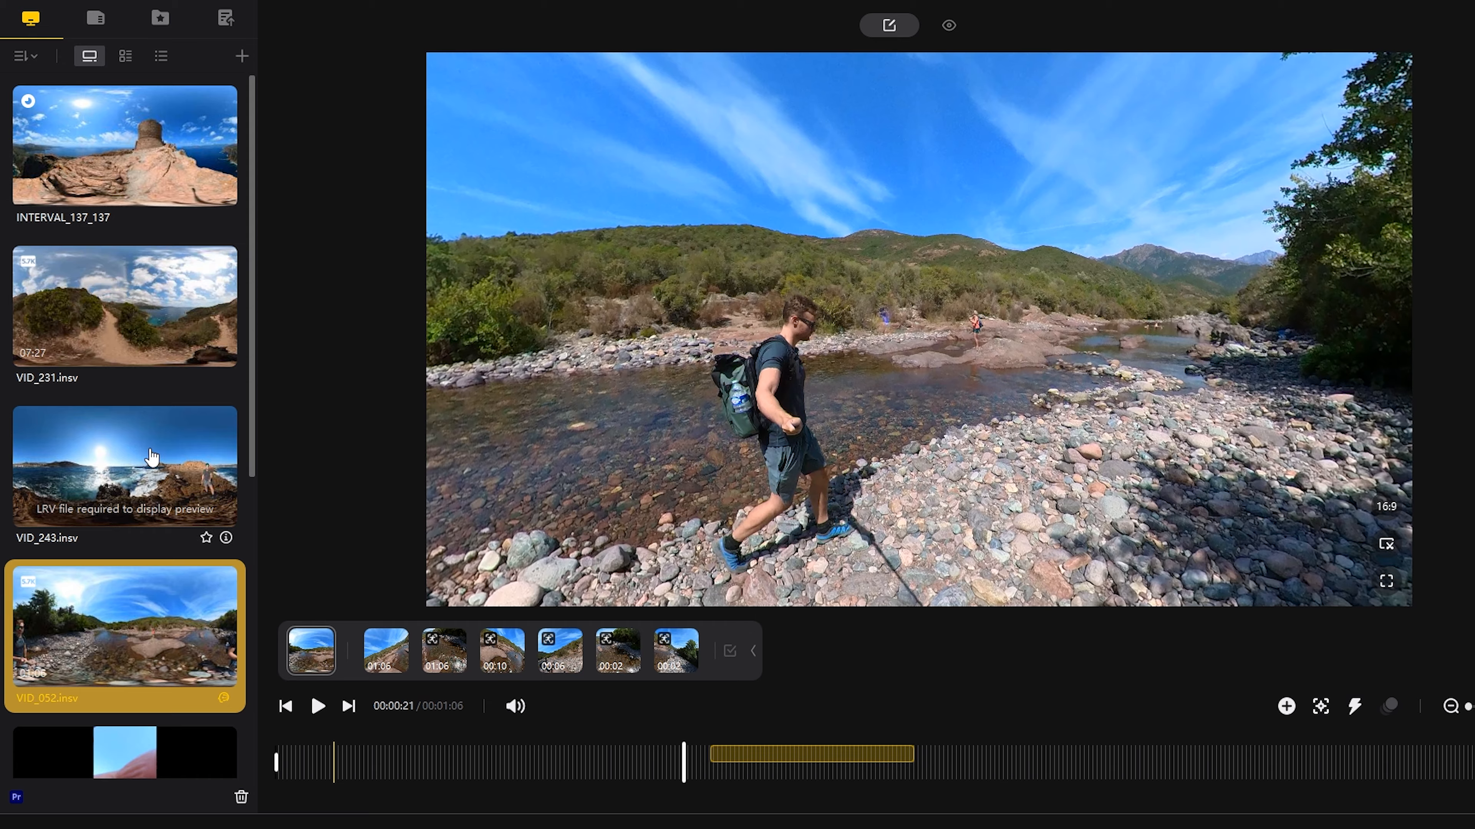
{"action": "left_click", "coordinate": [156, 470]}
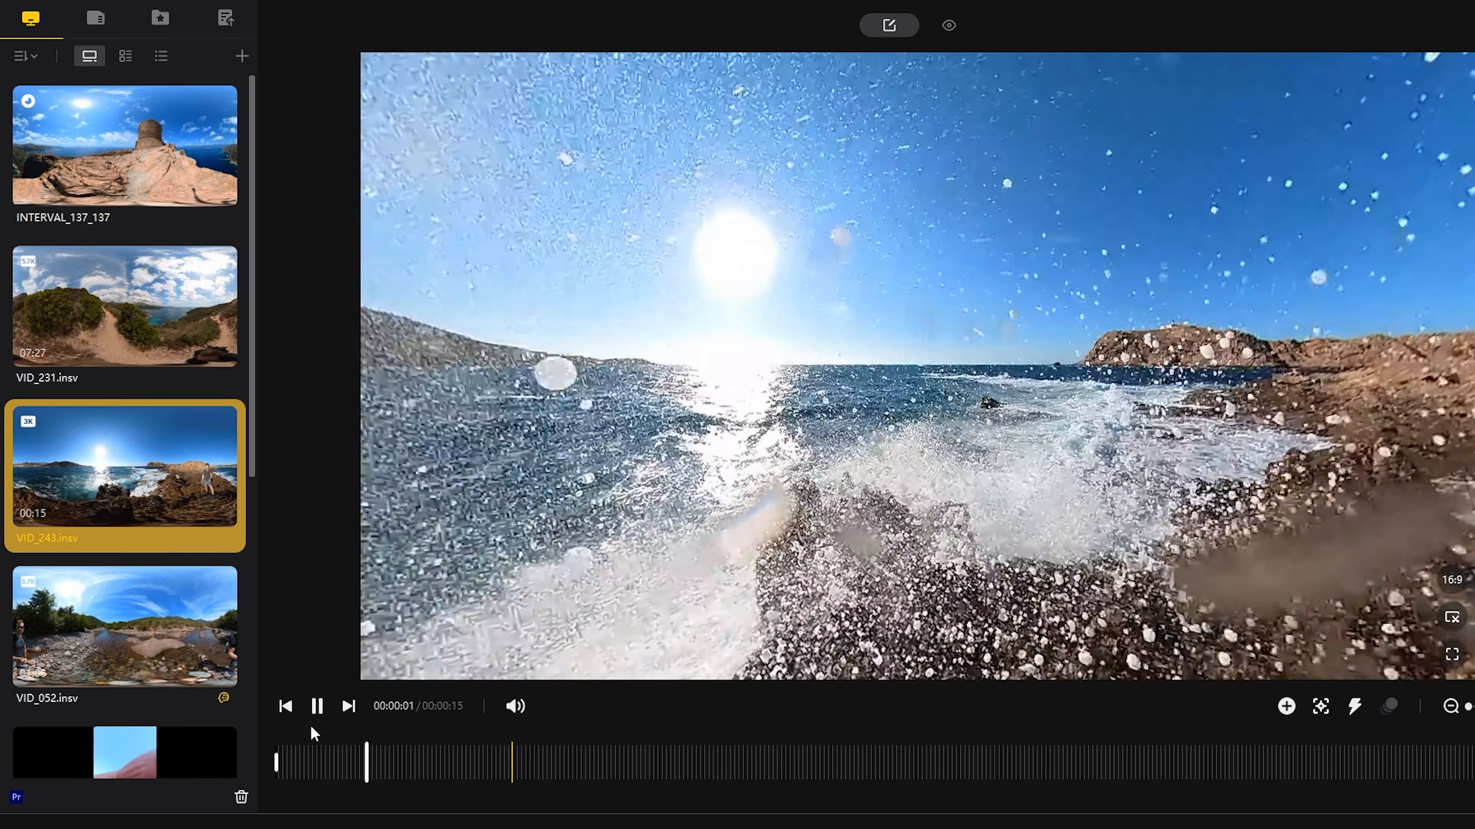
{"action": "left_click", "coordinate": [317, 706]}
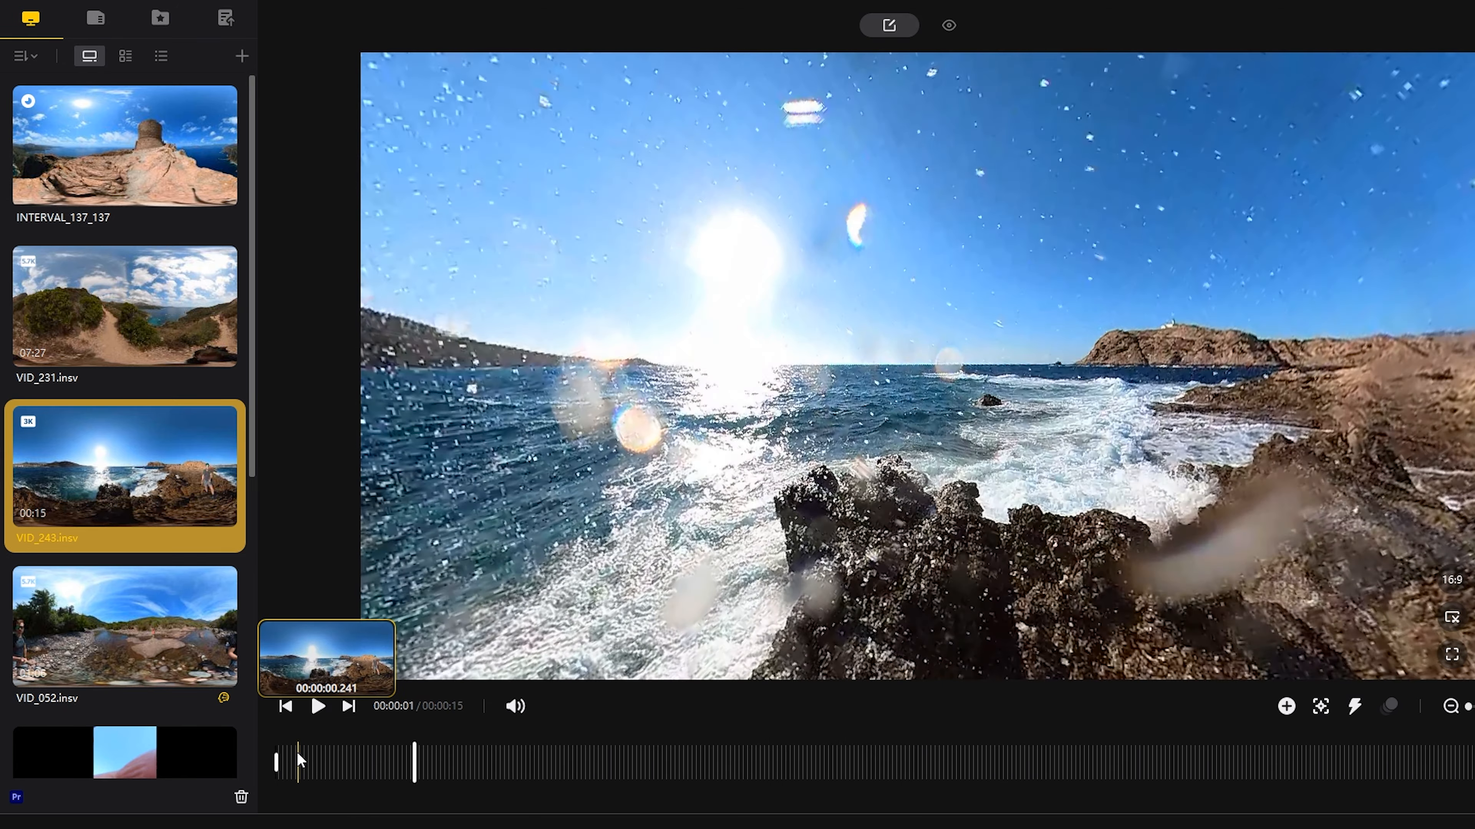
{"action": "left_click", "coordinate": [277, 751]}
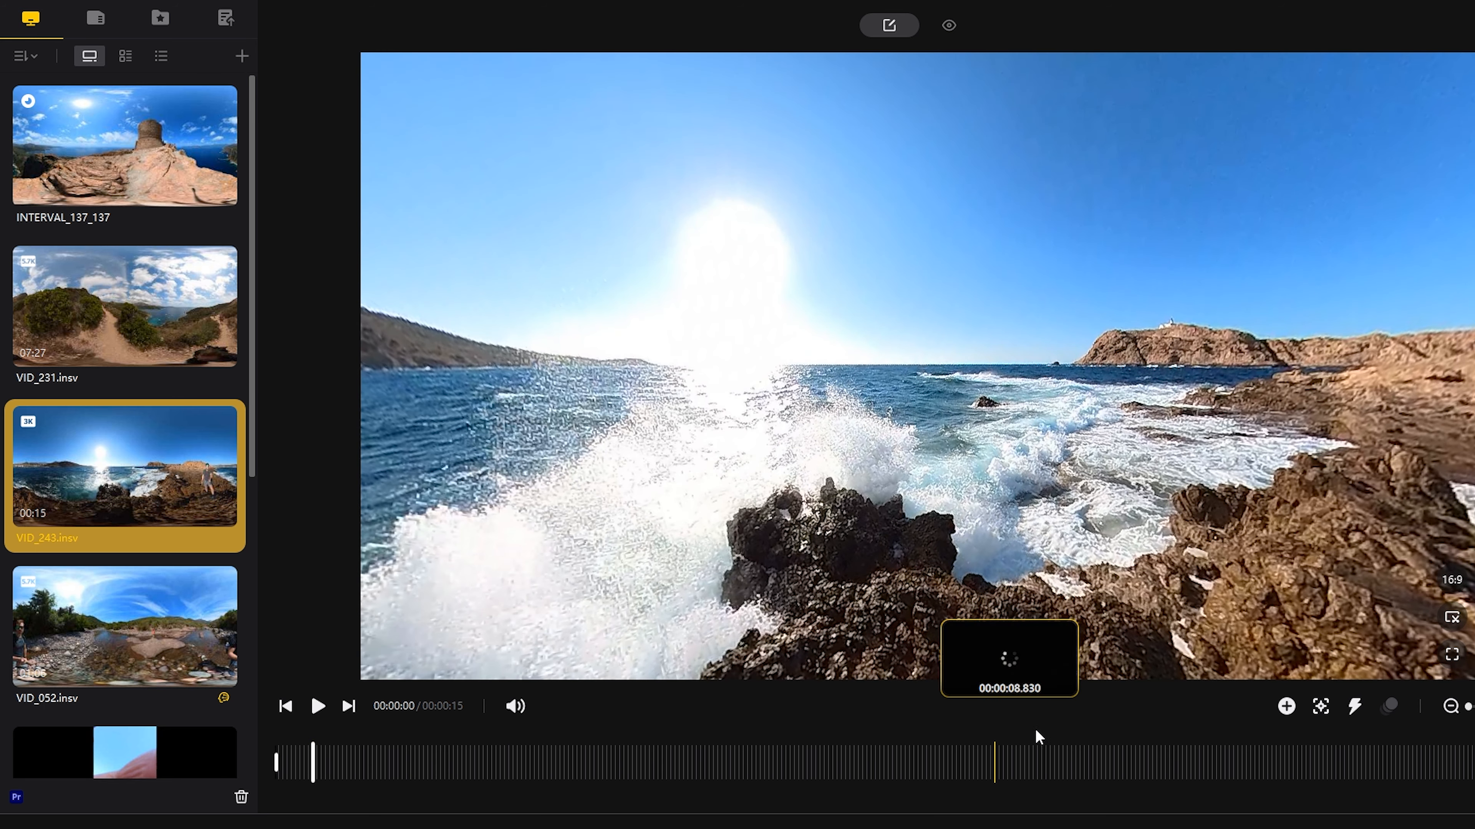
Step: Add a speed section from the playhead across about half of the clip and slow it to 1/4x
{"action": "left_click", "coordinate": [1354, 708]}
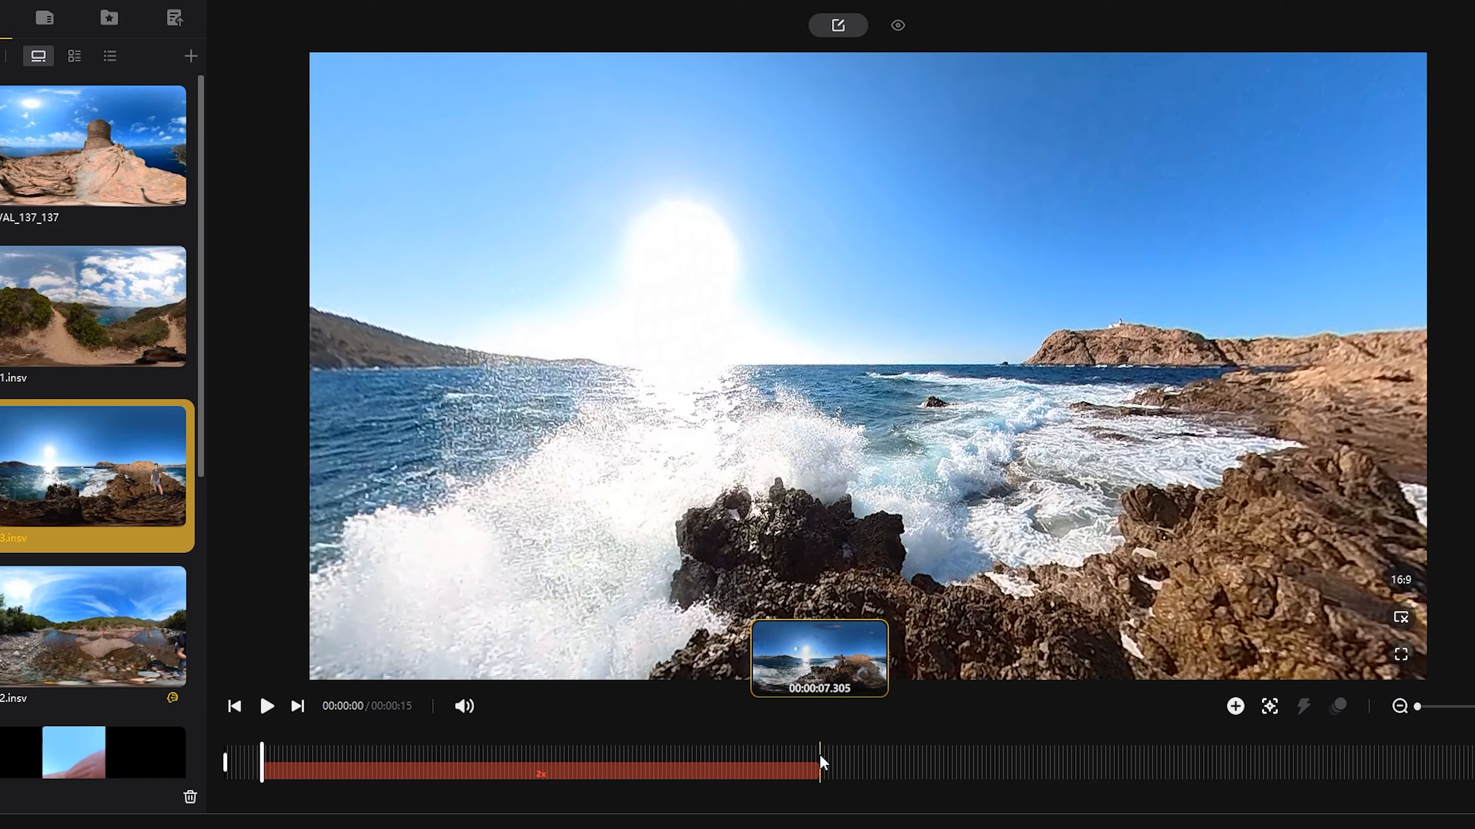
{"action": "left_click", "coordinate": [870, 758]}
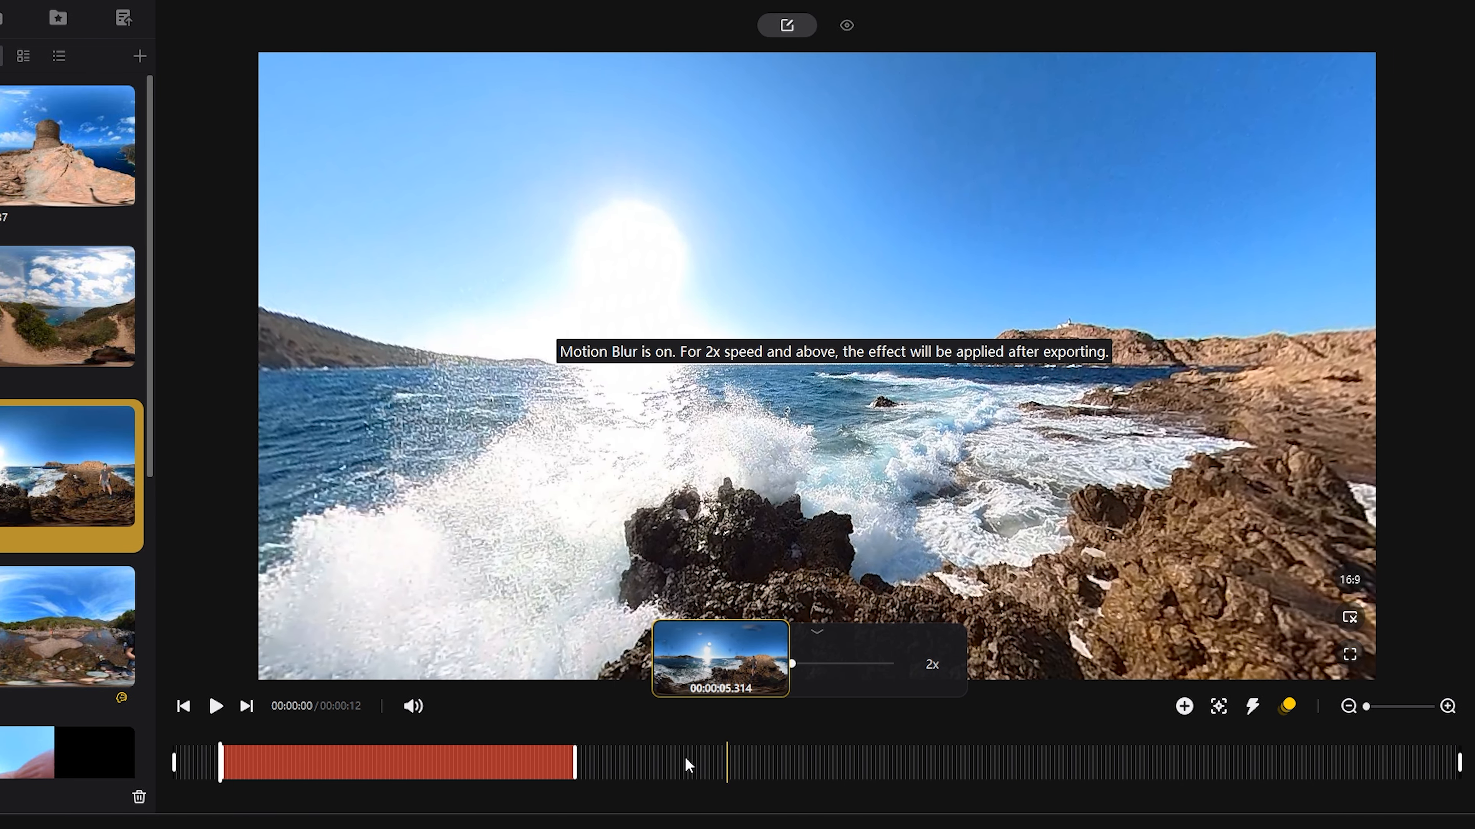
{"action": "left_click_drag", "start_coordinate": [790, 665], "coordinate": [759, 667]}
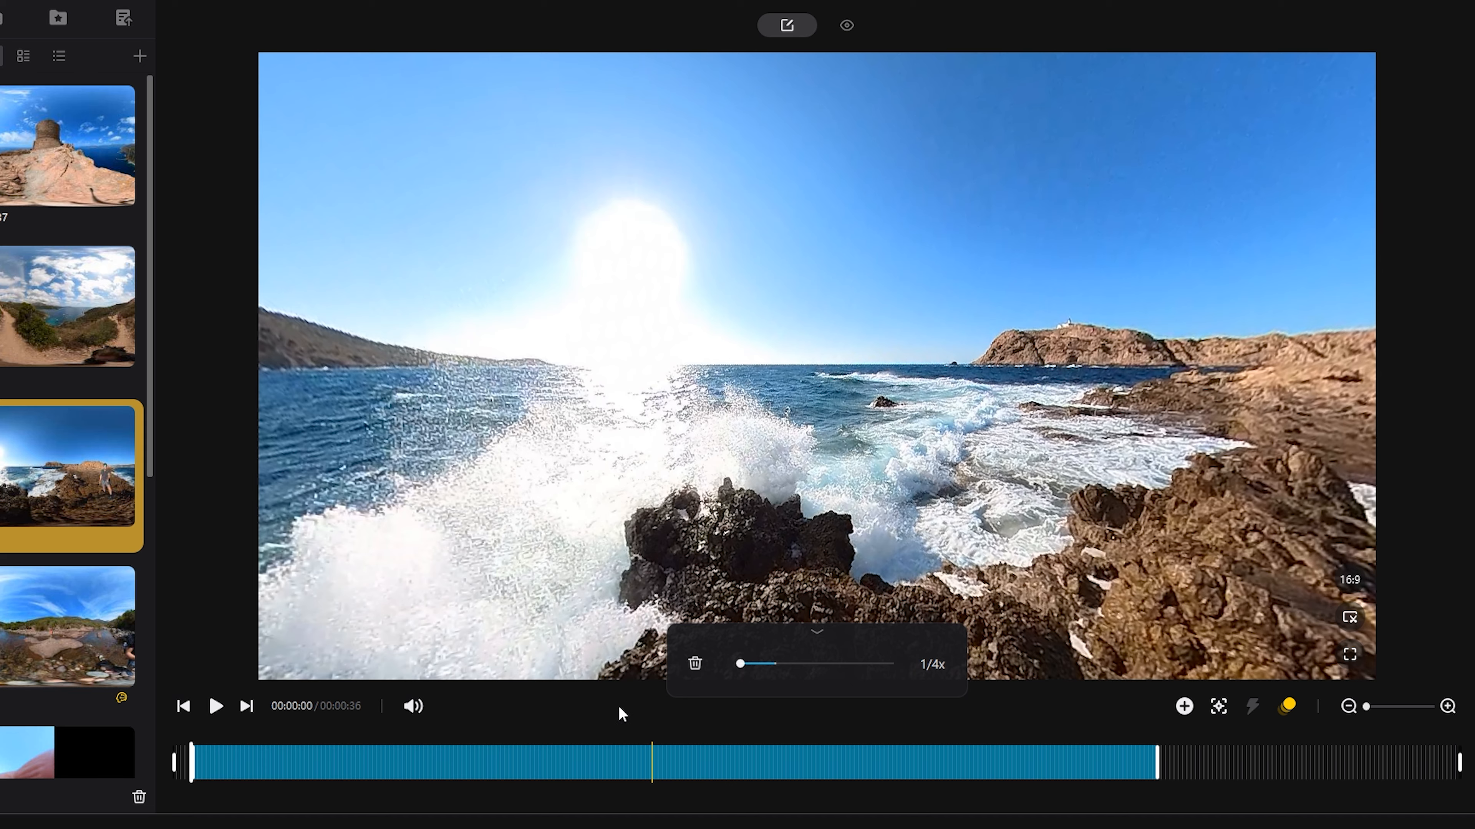
Step: Turn the view from the clip's start toward the hilly coast across the water and preview the slowed section from its beginning
{"action": "left_click", "coordinate": [176, 745]}
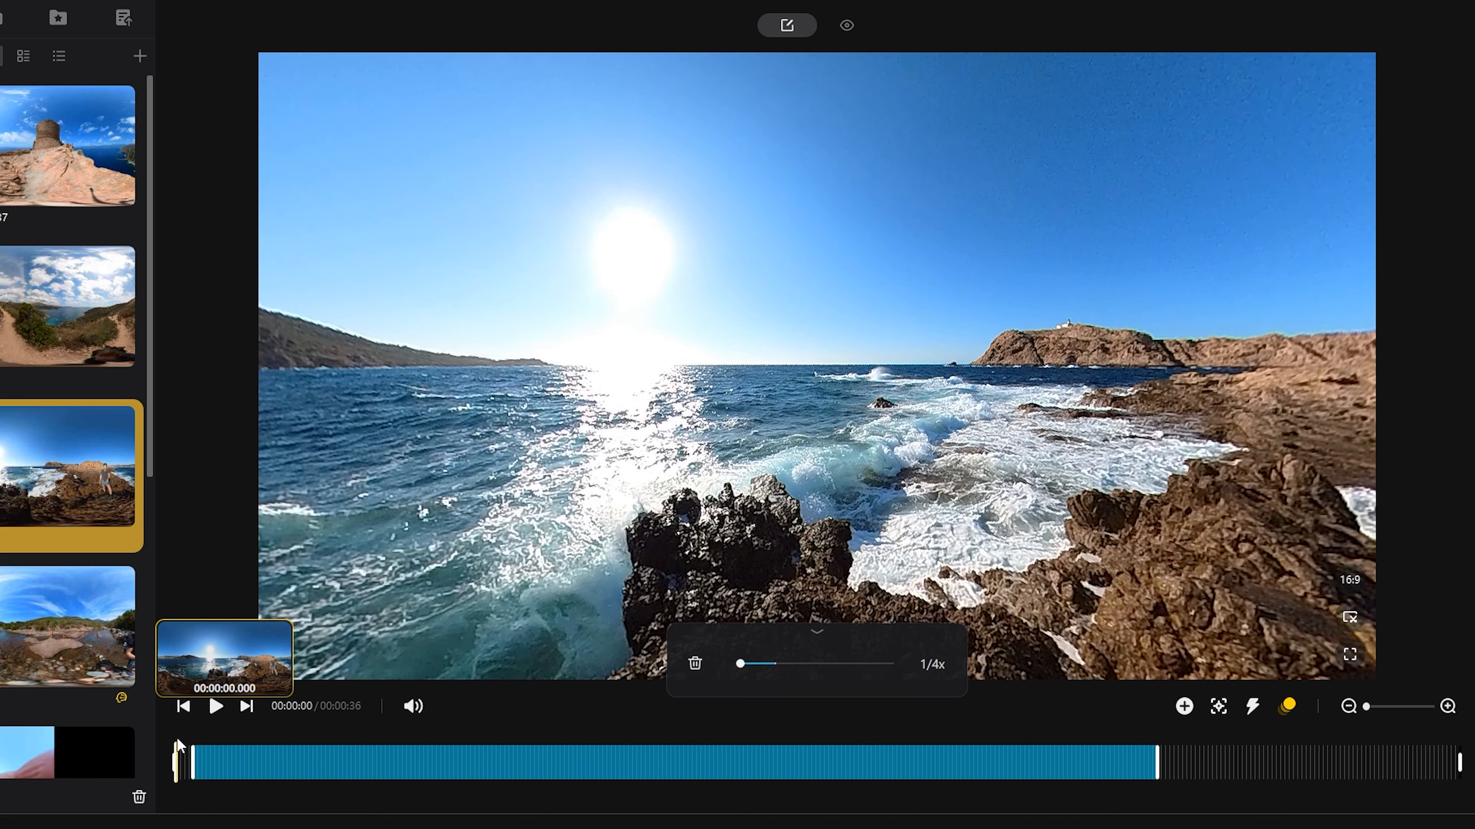
{"action": "left_click_drag", "start_coordinate": [717, 442], "coordinate": [898, 446]}
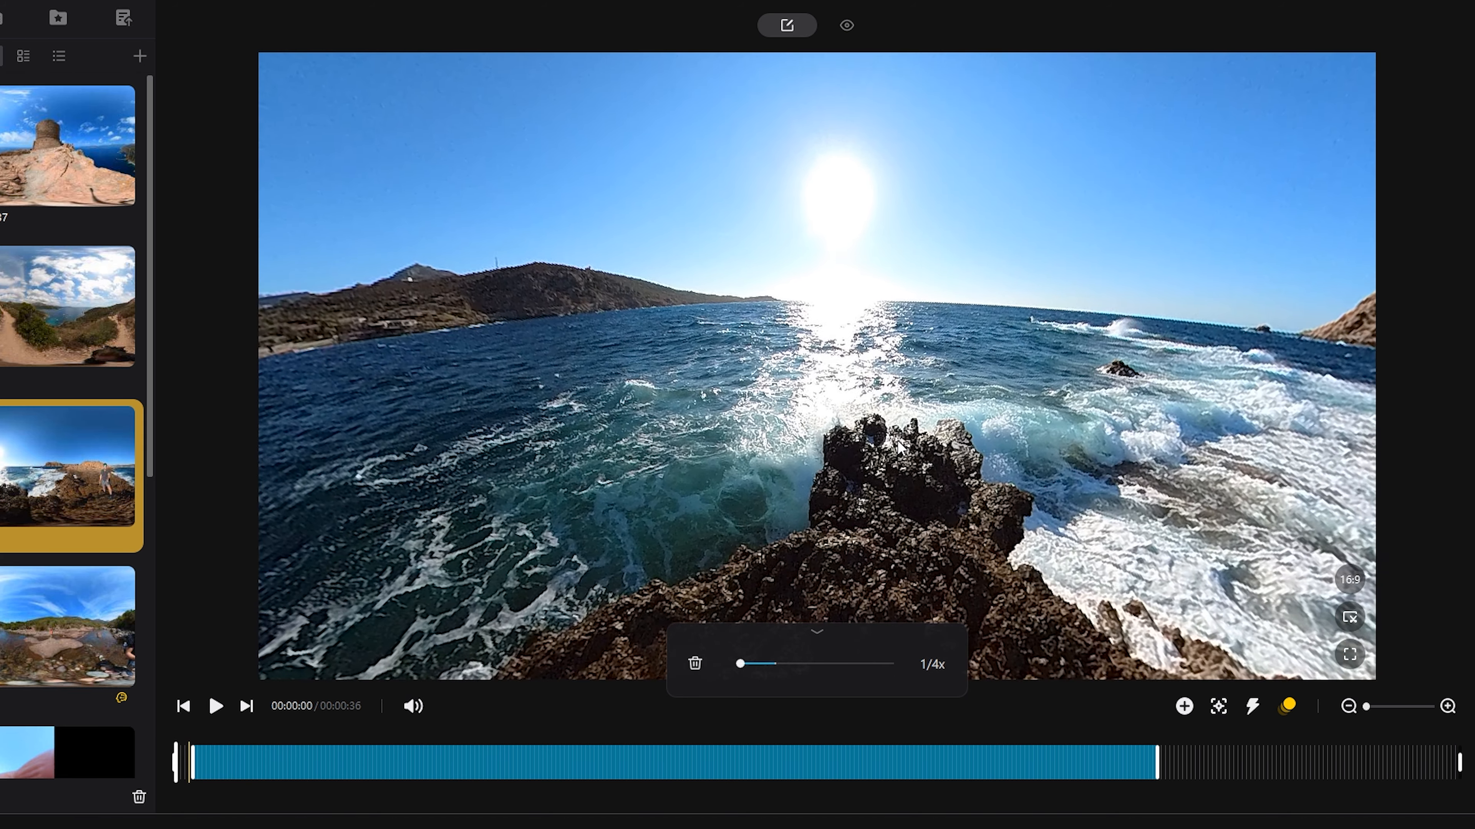
{"action": "left_click", "coordinate": [216, 708]}
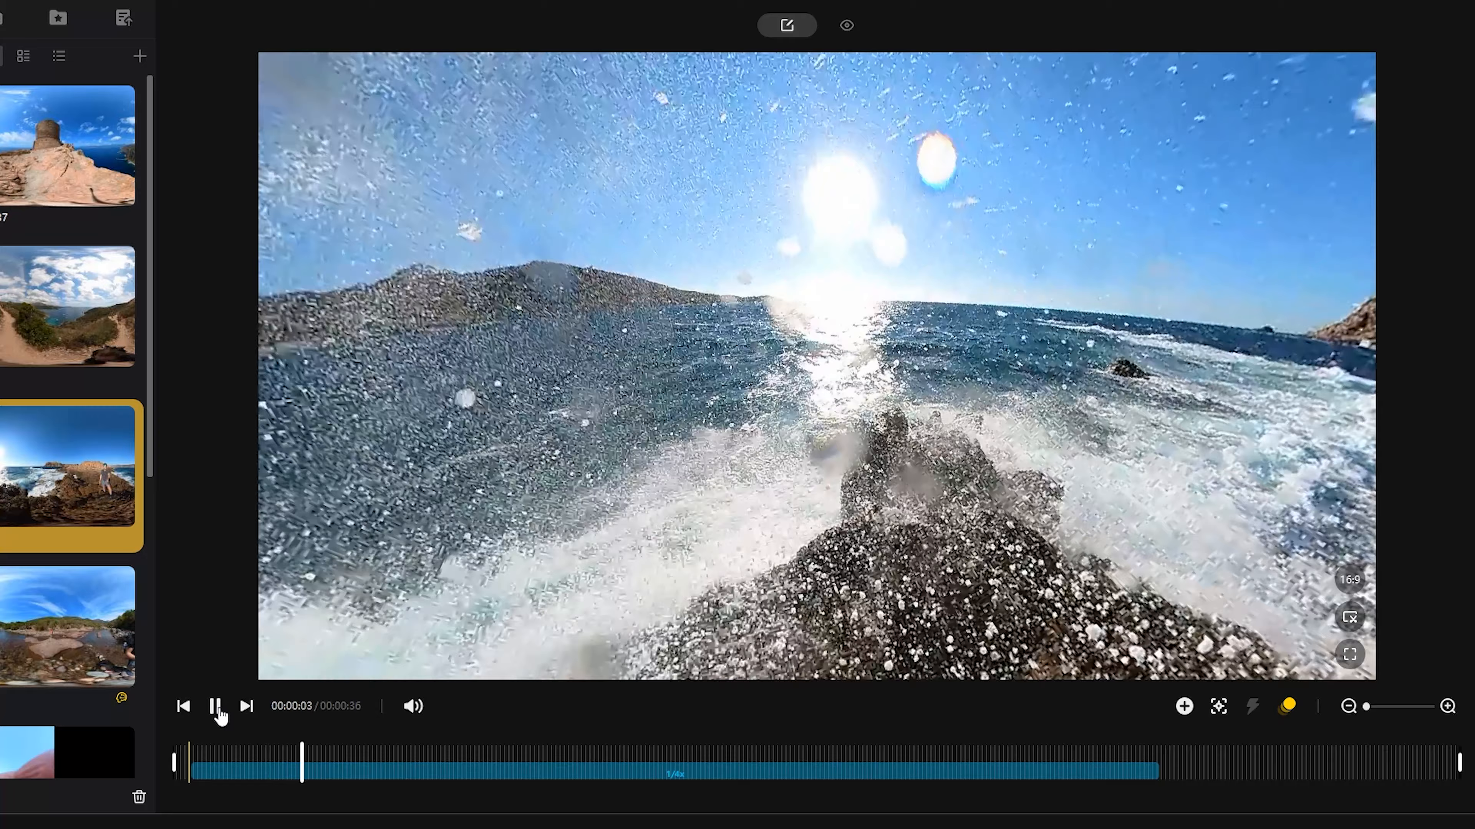
{"action": "left_click", "coordinate": [217, 707]}
{"action": "left_click", "coordinate": [195, 761]}
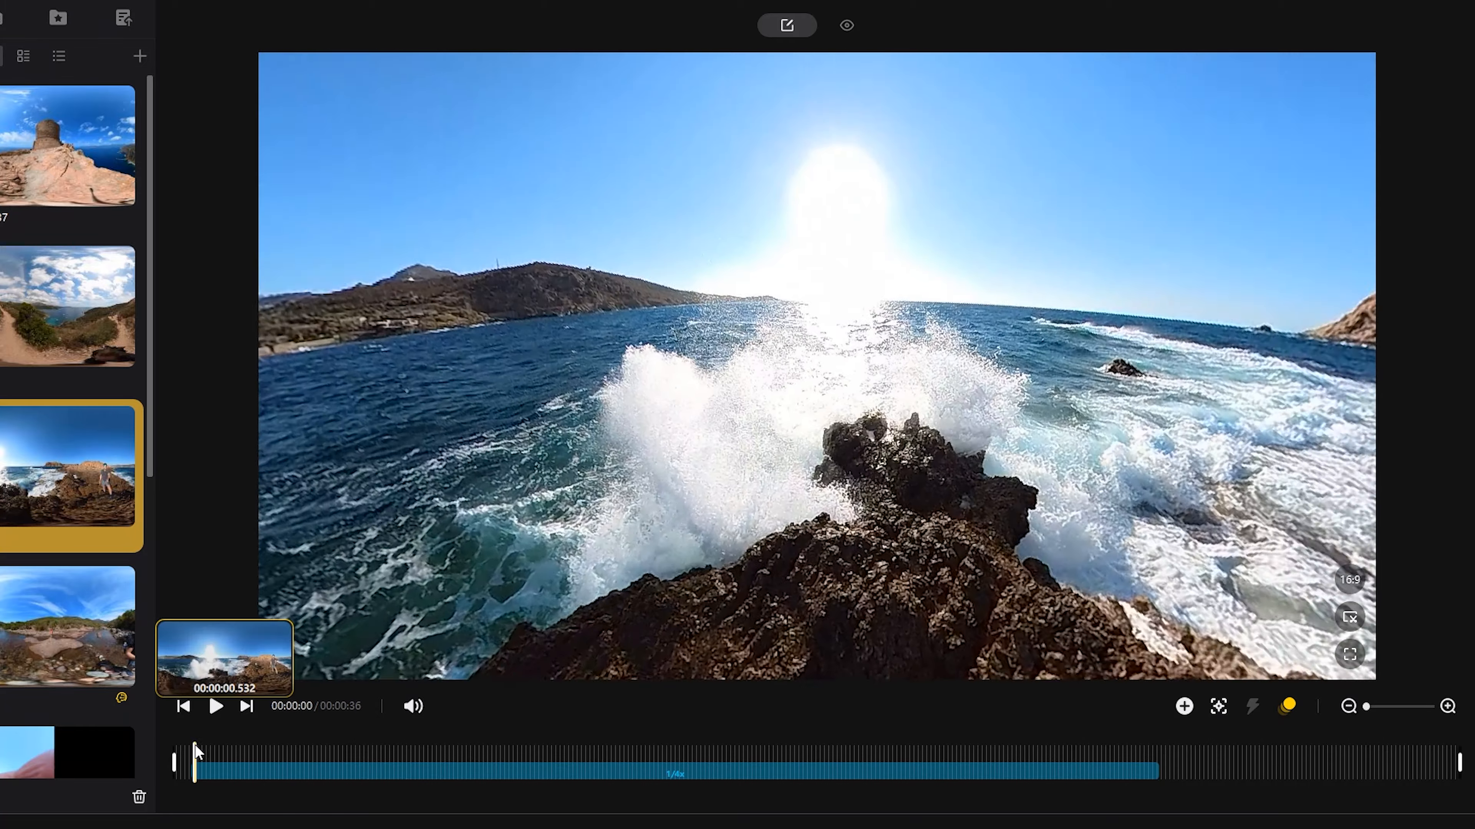
Step: Keyframe the view at the start of the slowed section and again further along with a rotated angle, and play the camera move
{"action": "left_click", "coordinate": [1184, 706]}
{"action": "left_click", "coordinate": [310, 761]}
{"action": "left_click", "coordinate": [1181, 708]}
{"action": "left_click_drag", "start_coordinate": [406, 381], "coordinate": [804, 381]}
{"action": "scroll", "coordinate": [688, 380], "scroll_direction": "up", "scroll_amount": 3}
{"action": "scroll", "coordinate": [804, 380], "scroll_direction": "down", "scroll_amount": 3}
{"action": "left_click", "coordinate": [185, 752]}
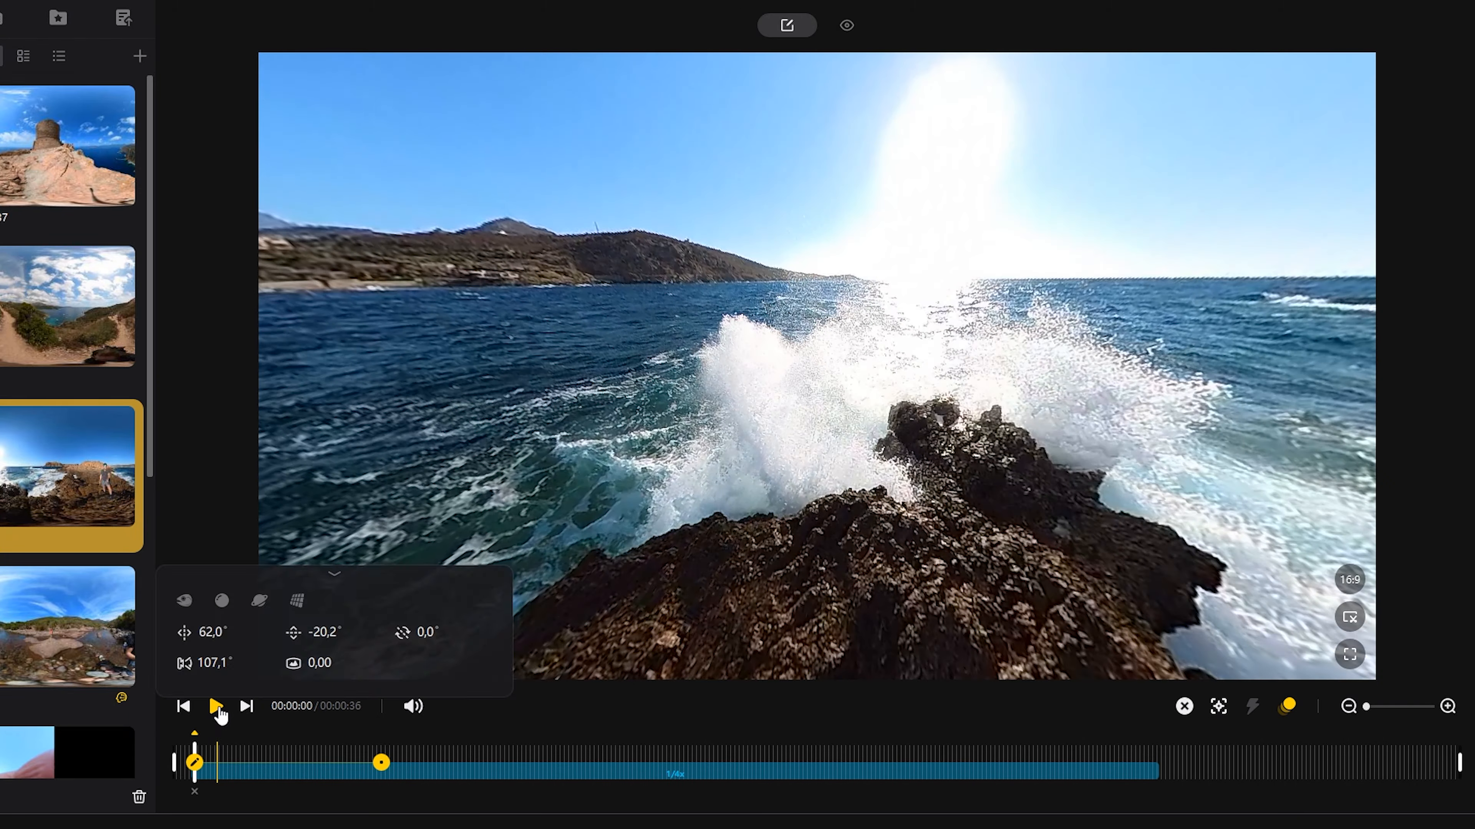
{"action": "left_click", "coordinate": [217, 706]}
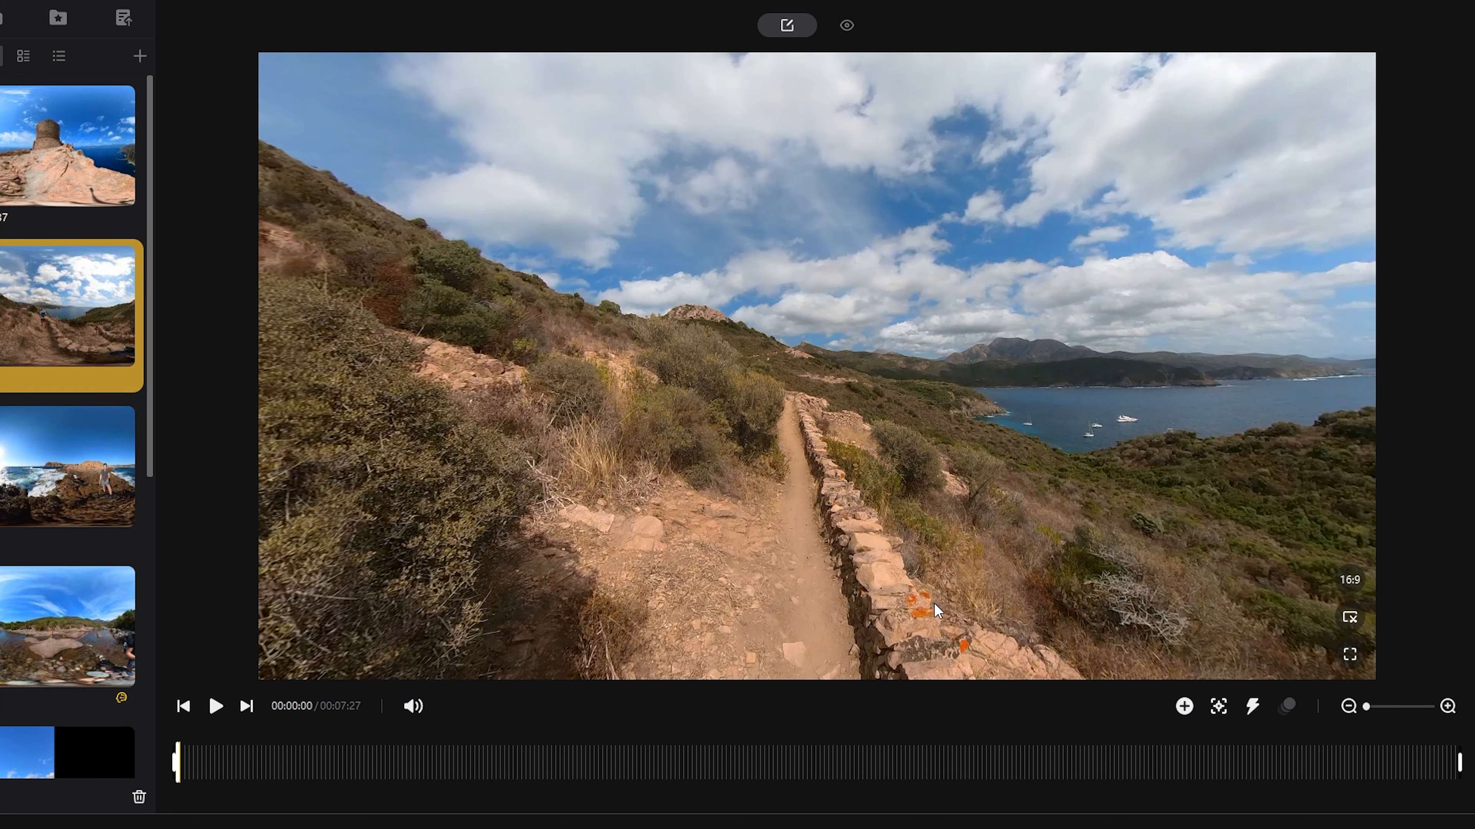
Step: Add a speed section reaching the end of the coastal path clip VID_231.insv and speed it up to 64x
{"action": "left_click", "coordinate": [1252, 707]}
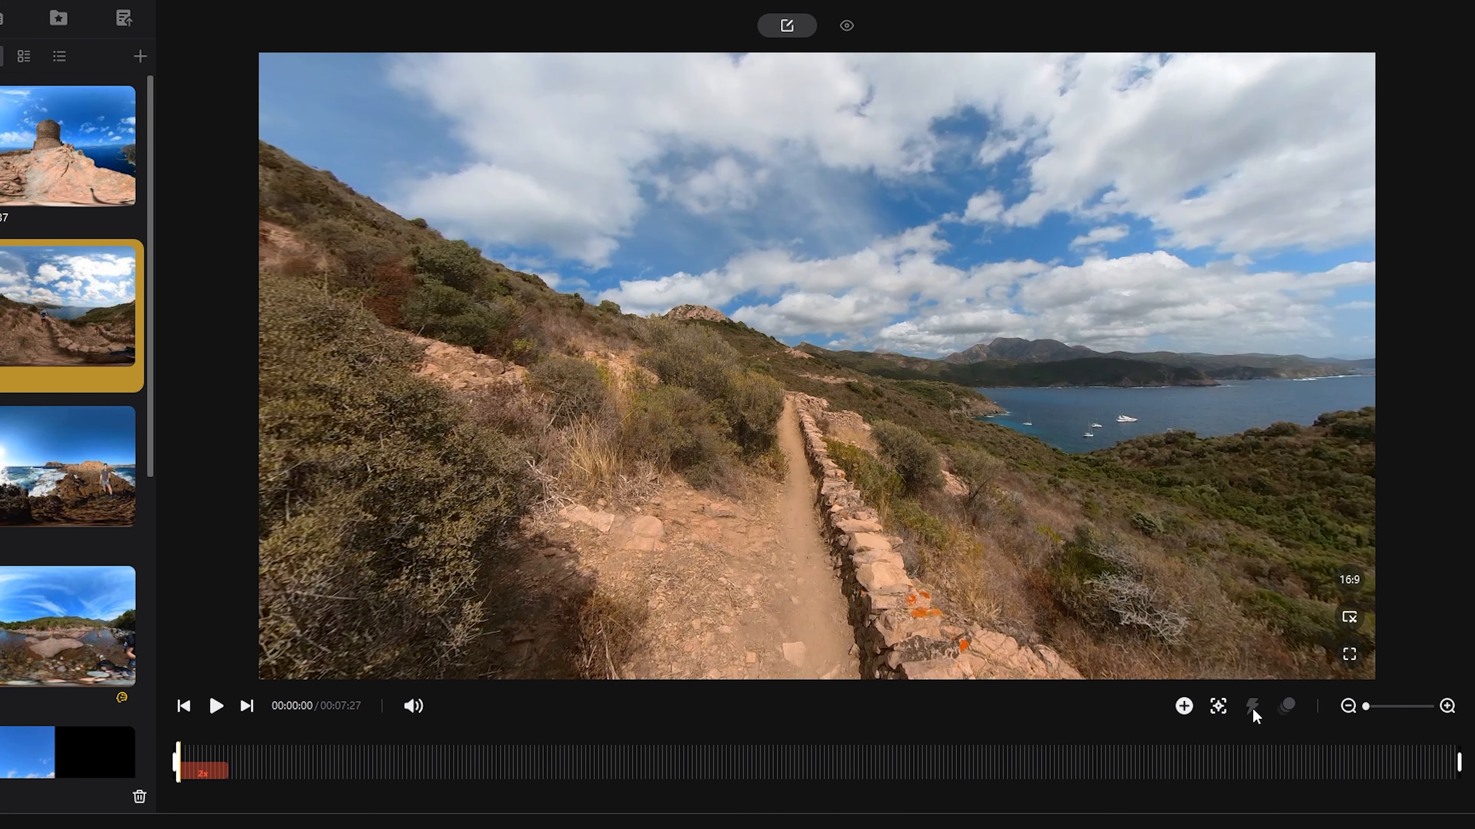
{"action": "left_click", "coordinate": [1453, 745]}
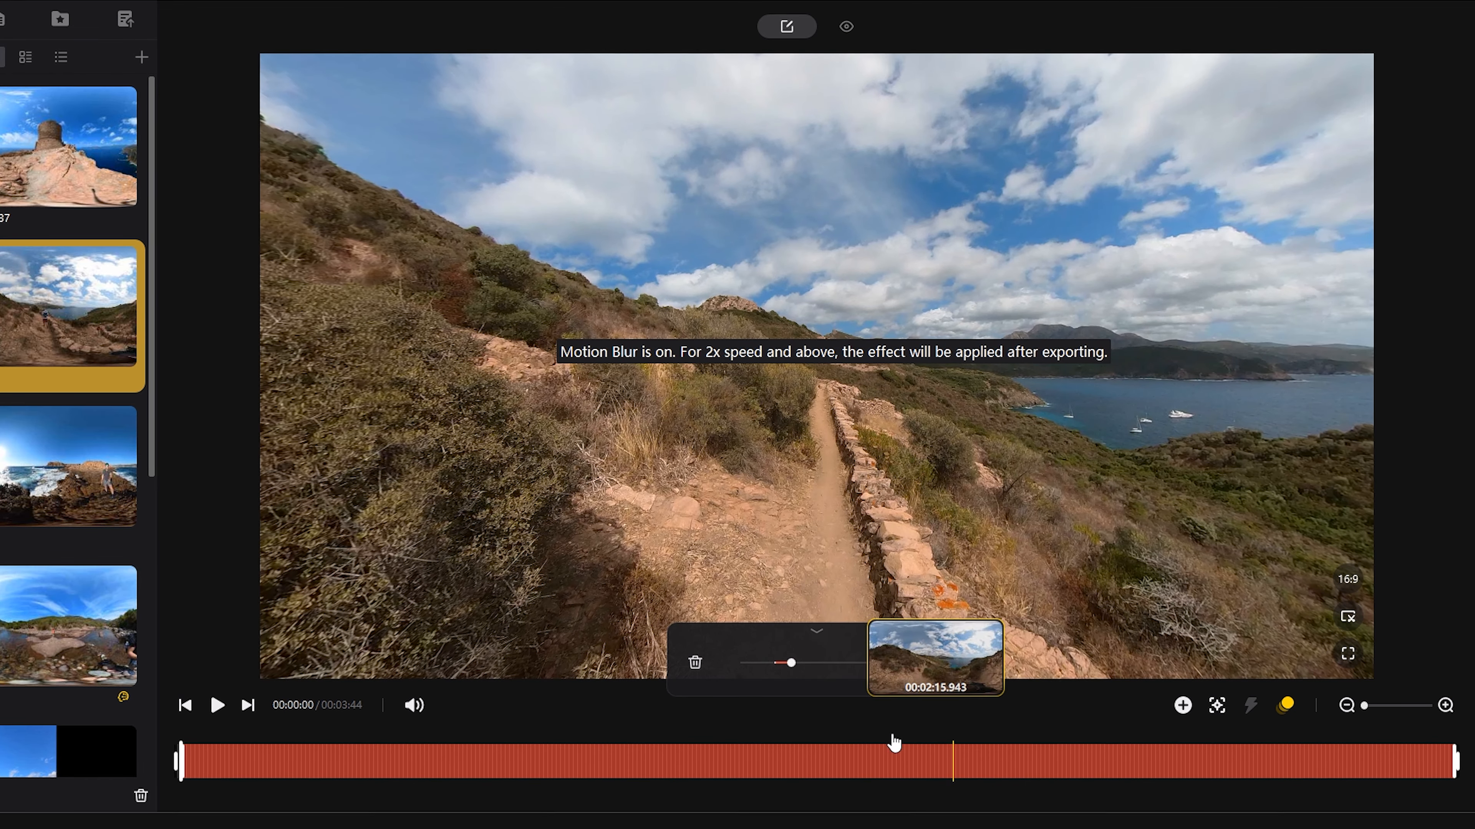
{"action": "left_click_drag", "start_coordinate": [793, 662], "coordinate": [892, 664]}
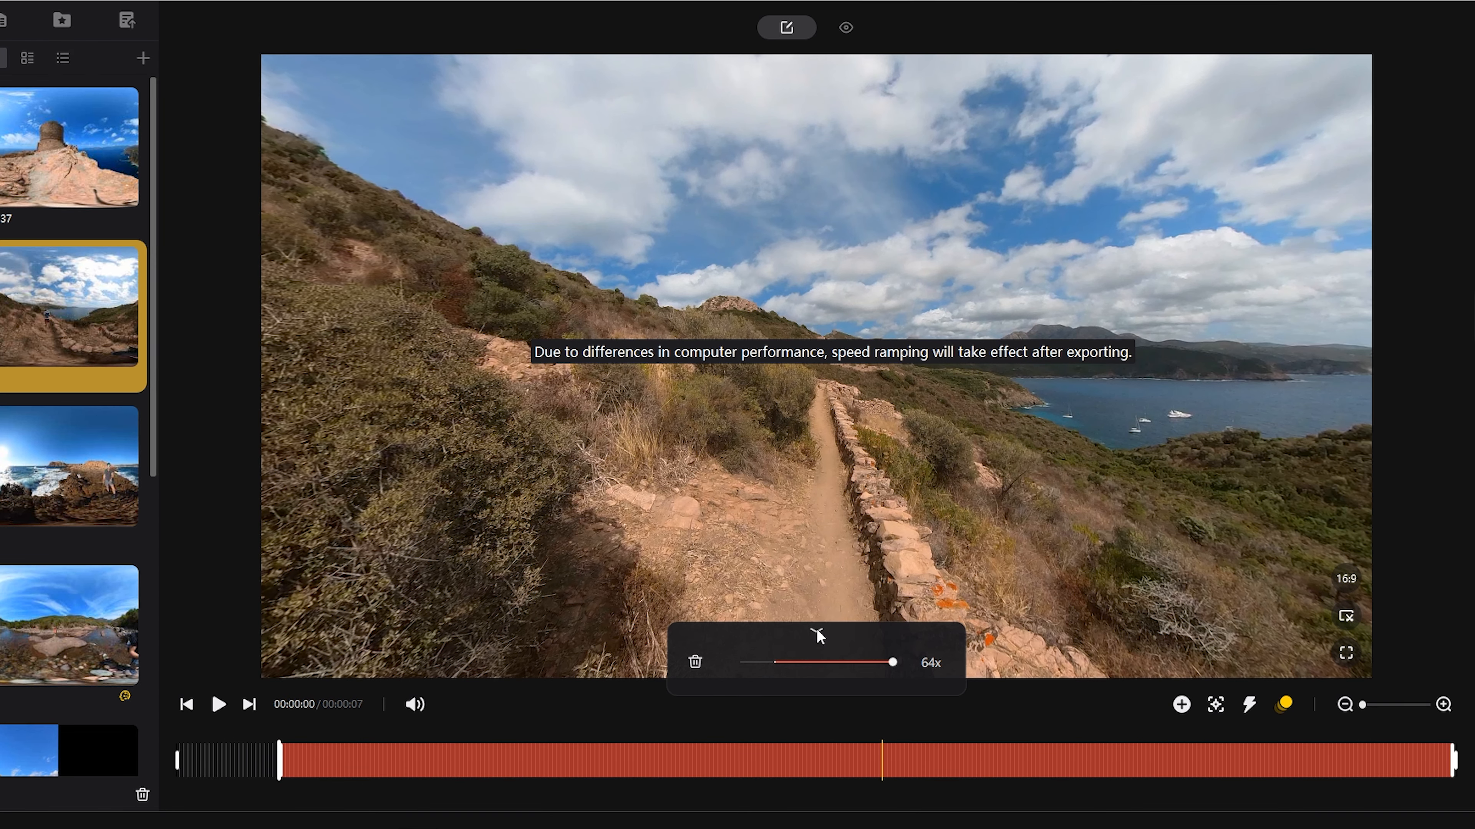
{"action": "left_click", "coordinate": [817, 631]}
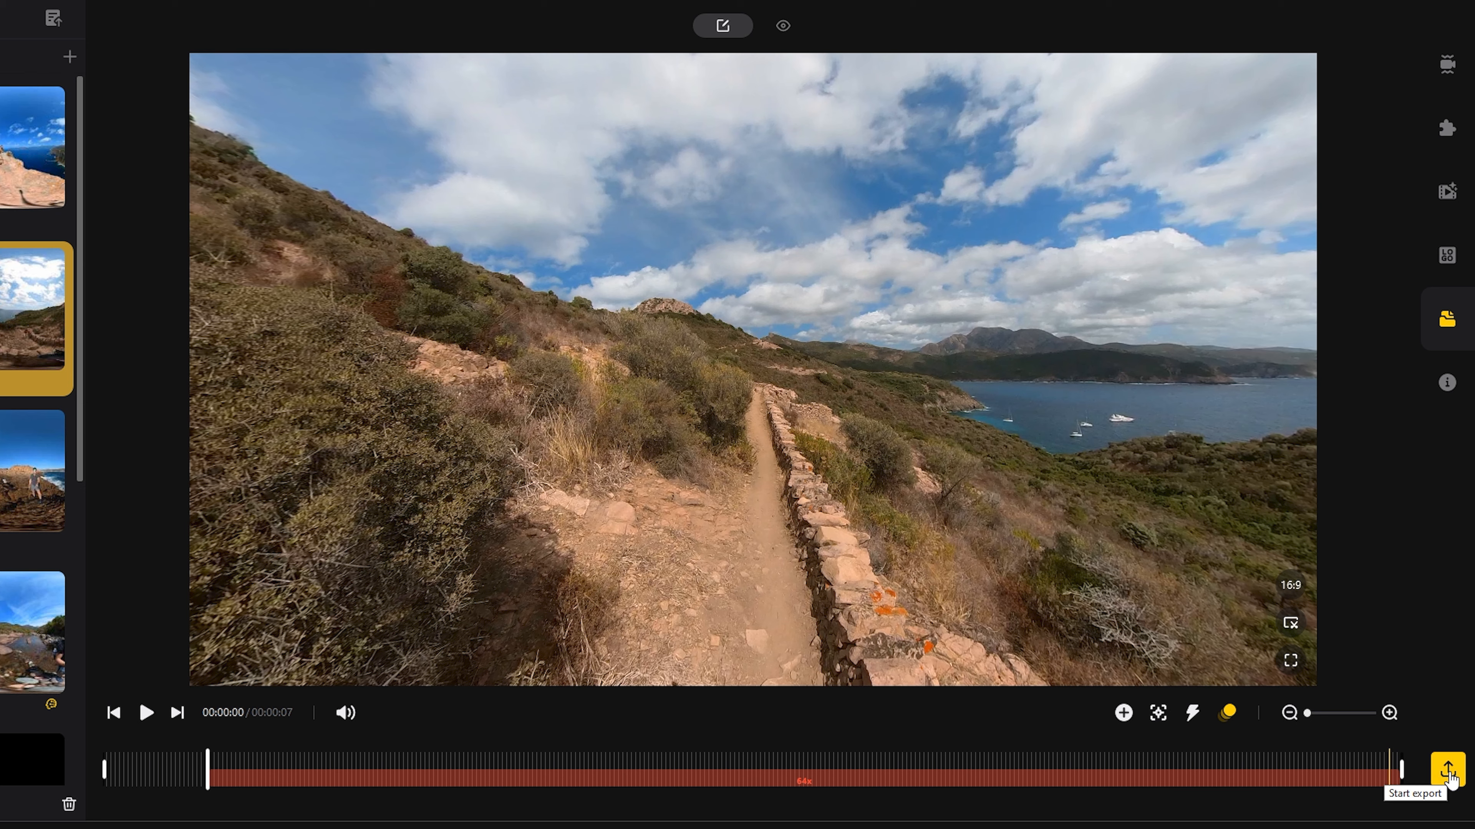
Step: Open the video export settings, check the 360 Video options and return to Reframed Video
{"action": "left_click", "coordinate": [1447, 771]}
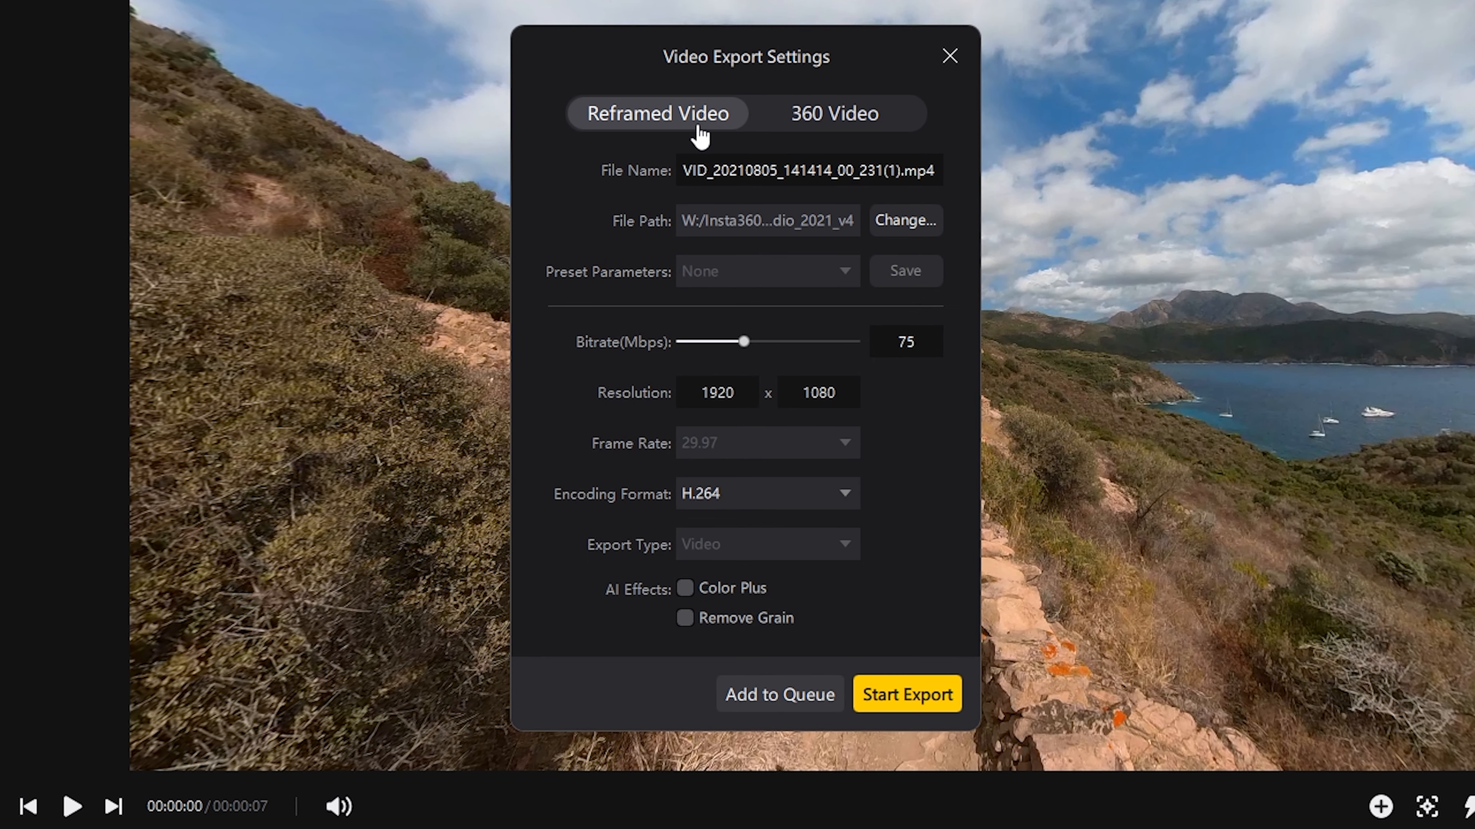
{"action": "left_click", "coordinate": [829, 138]}
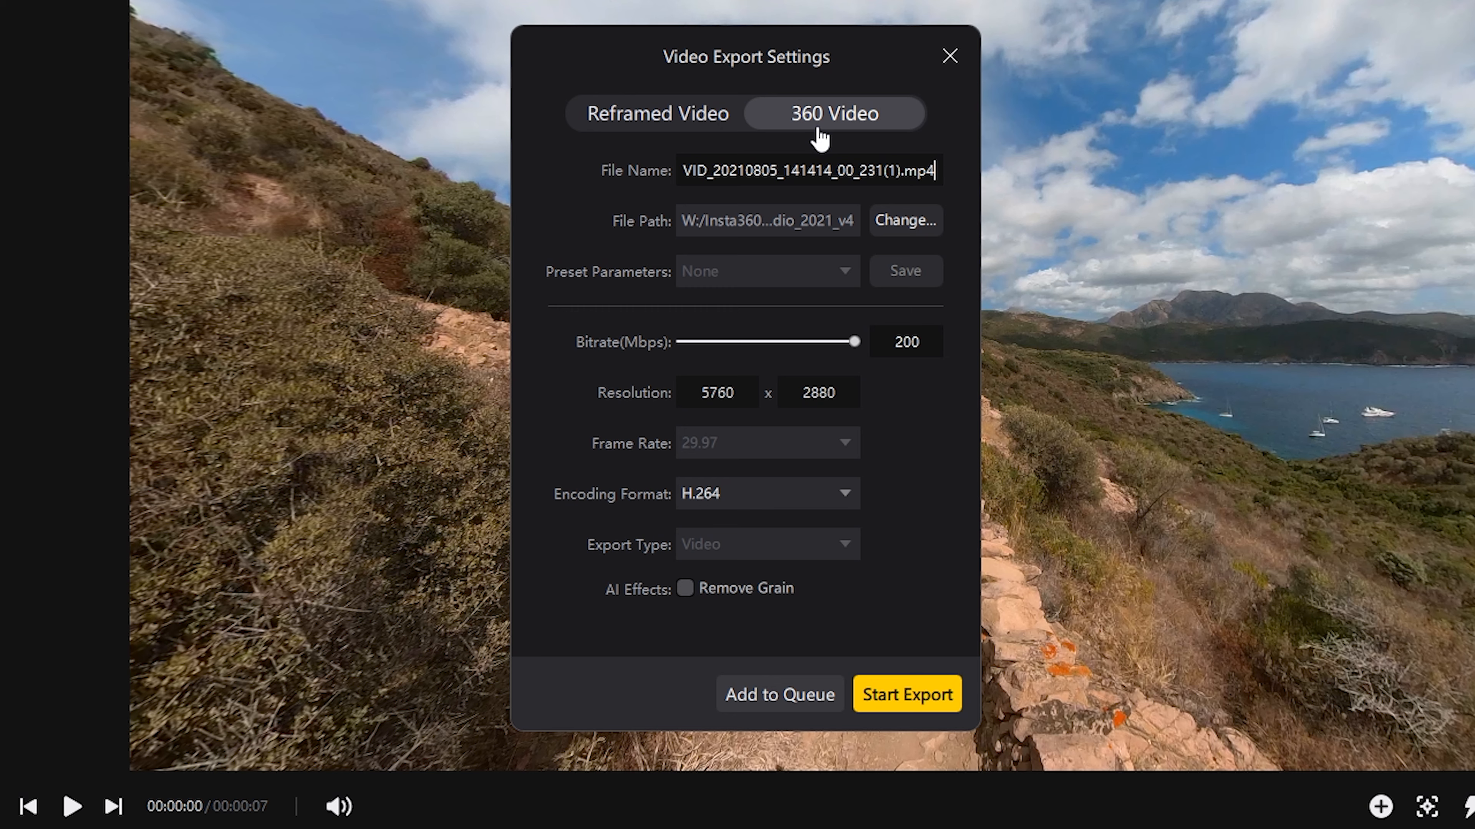
{"action": "left_click", "coordinate": [686, 137]}
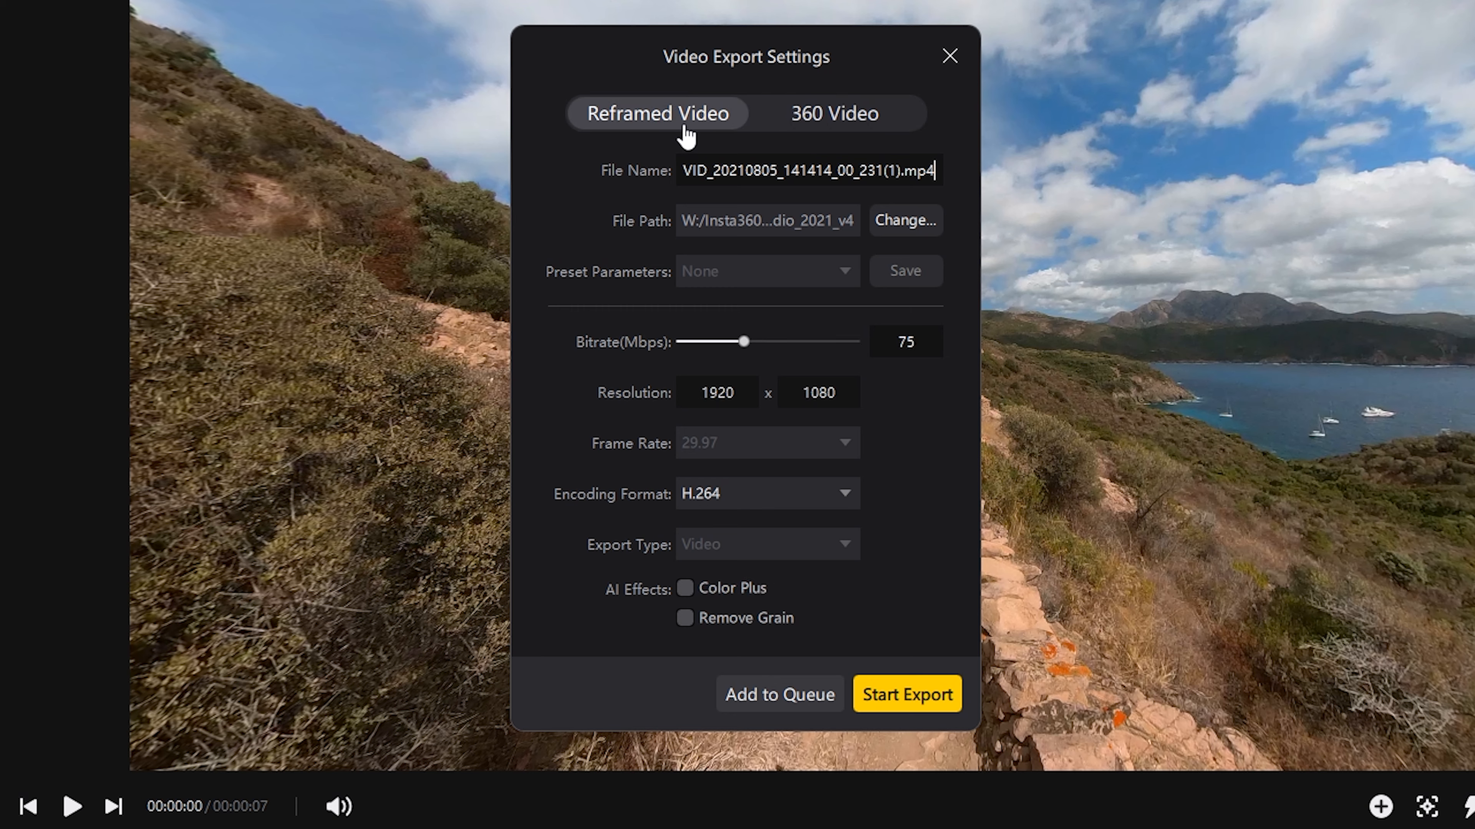